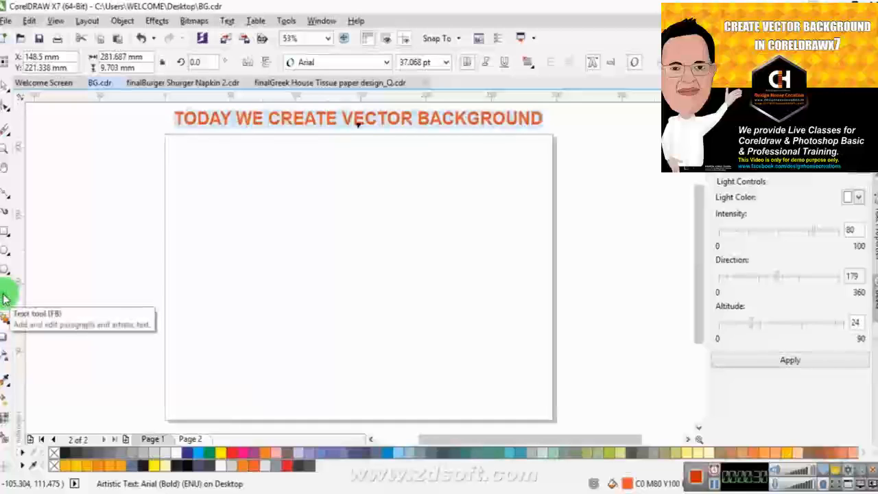
# Change the heading above the page to "see my every action carefully", and delete it.
pyautogui.write('e my every')
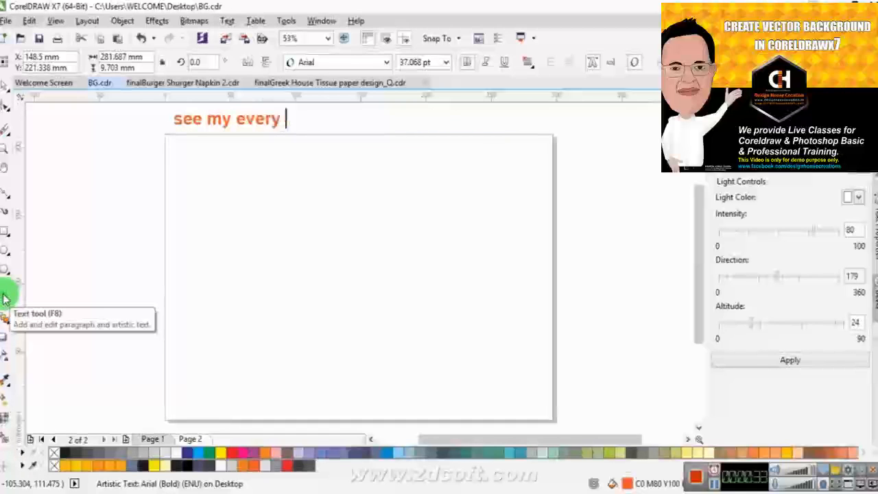
pyautogui.write(' action ')
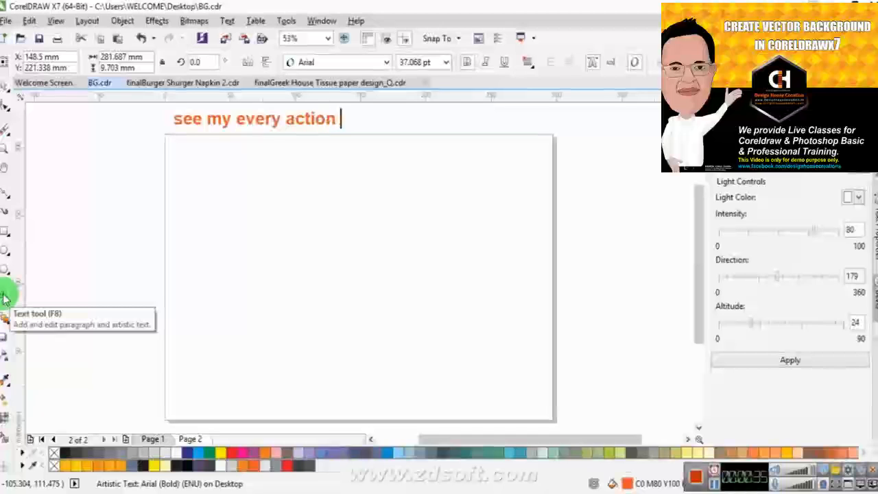
pyautogui.write('carefu')
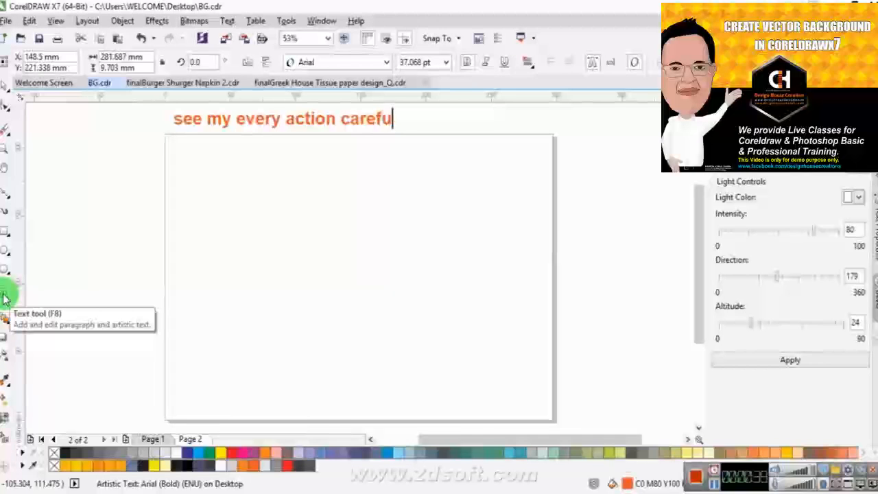
pyautogui.click(3, 297)
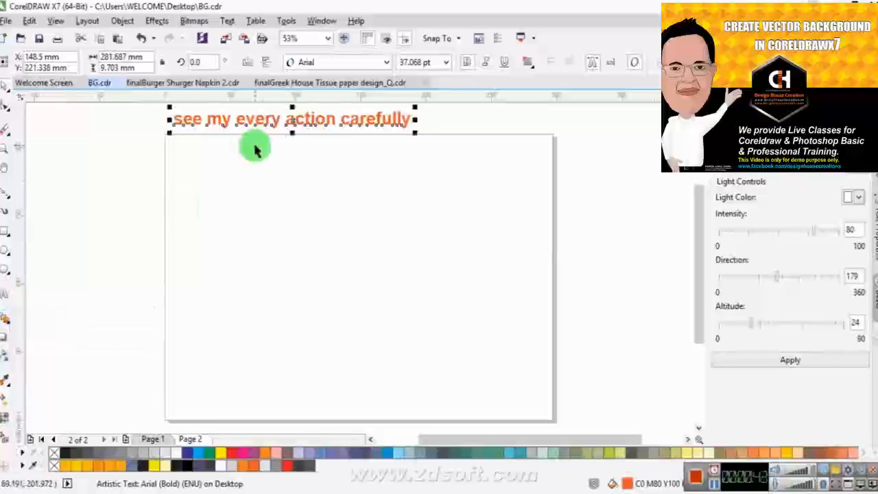
pyautogui.press('Delete')
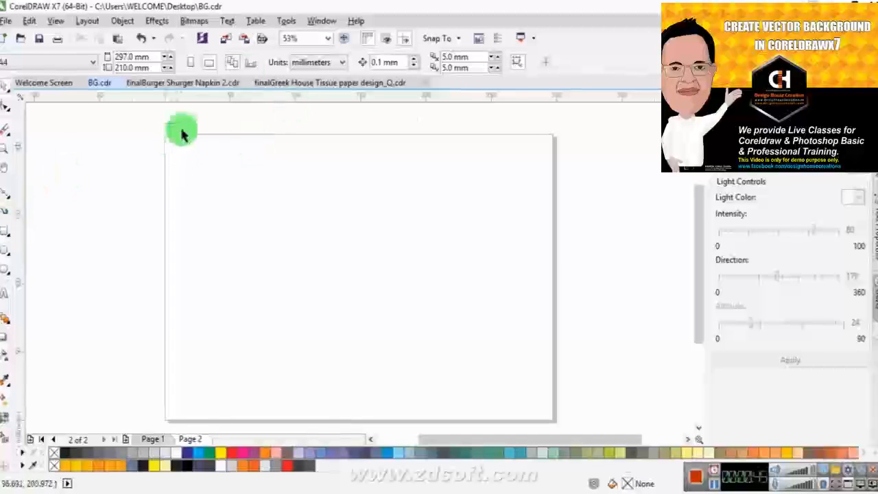
# Restore the deleted heading and replace its text with "select size first A4-LANDSCAPE".
pyautogui.hotkey('ctrl', 'z')
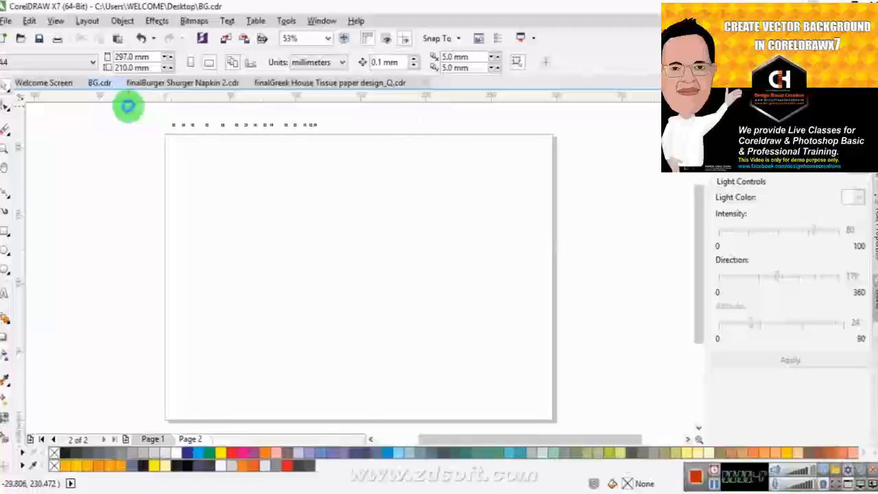
pyautogui.press('F8')
pyautogui.hotkey('ctrl', 'a')
pyautogui.write('select s')
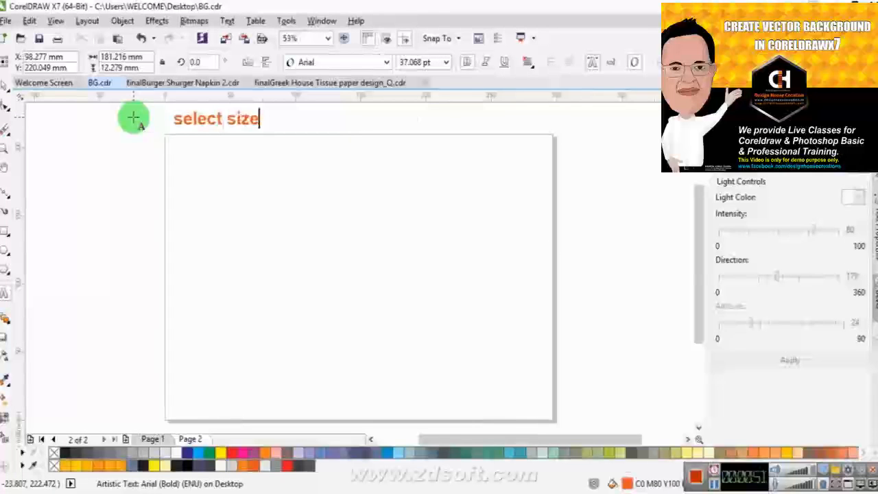
pyautogui.write('ize first')
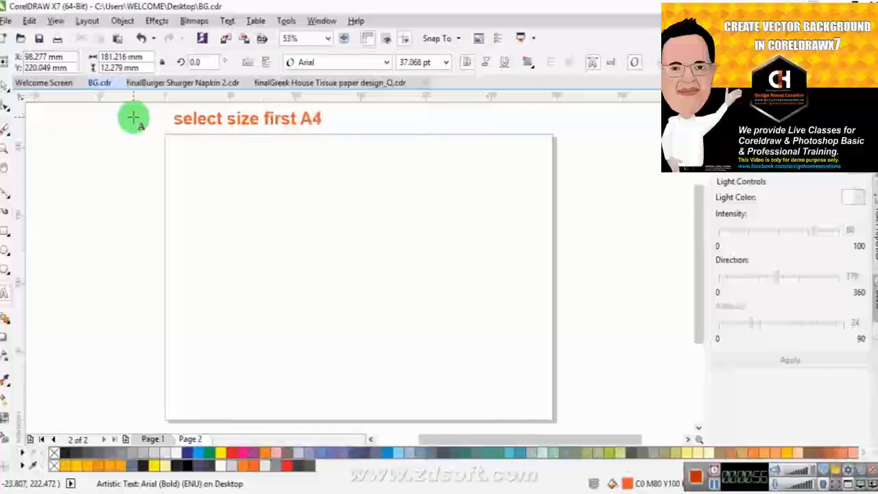
pyautogui.write('A4-LANDSCA')
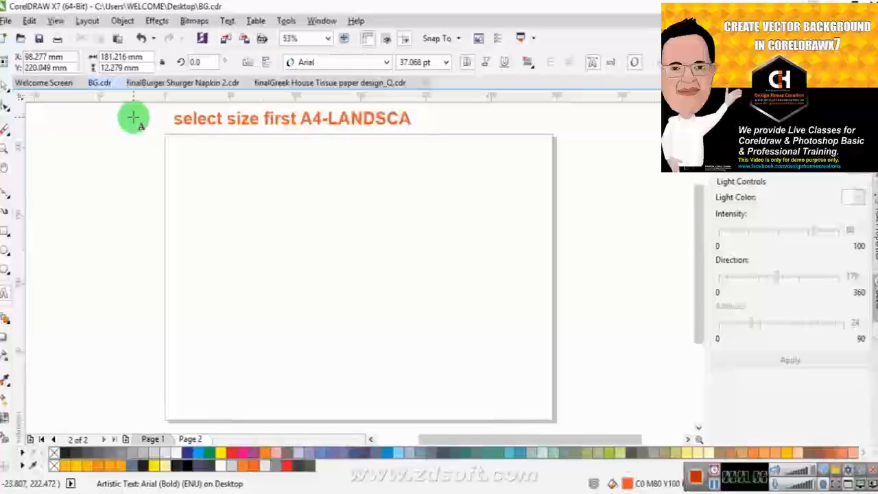
pyautogui.write('PE')
pyautogui.hotkey('ctrl', 'space')
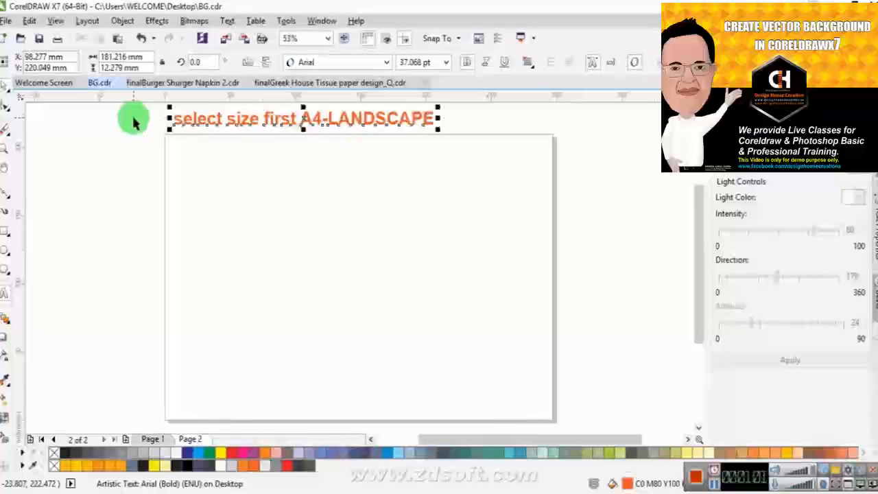
# Add a rectangle covering the whole 297 x 210 mm page and fill it with black.
pyautogui.click(100, 204)
pyautogui.click(5, 237)
pyautogui.doubleClick(6, 237)
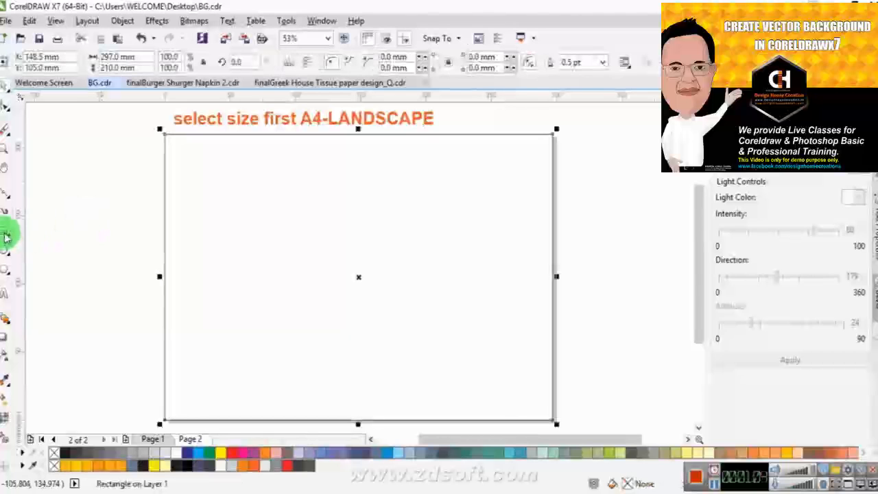
pyautogui.click(180, 465)
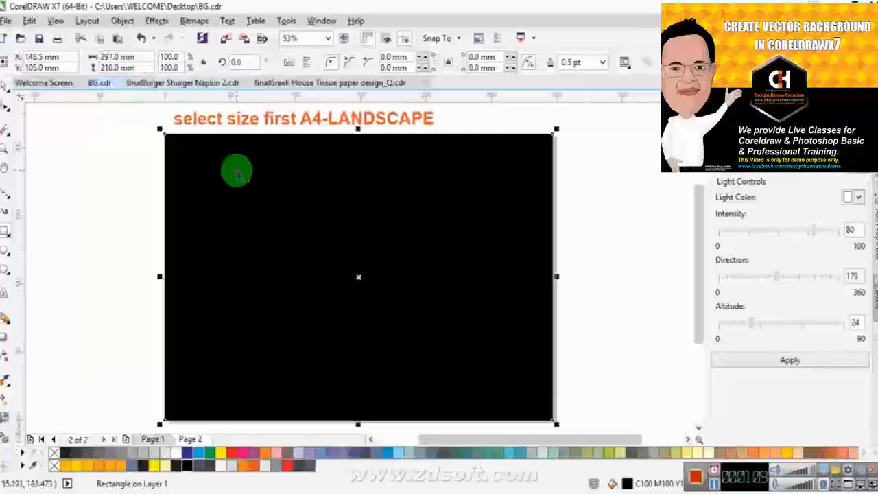
# Check the page's A4 size and landscape orientation settings.
pyautogui.click(121, 157)
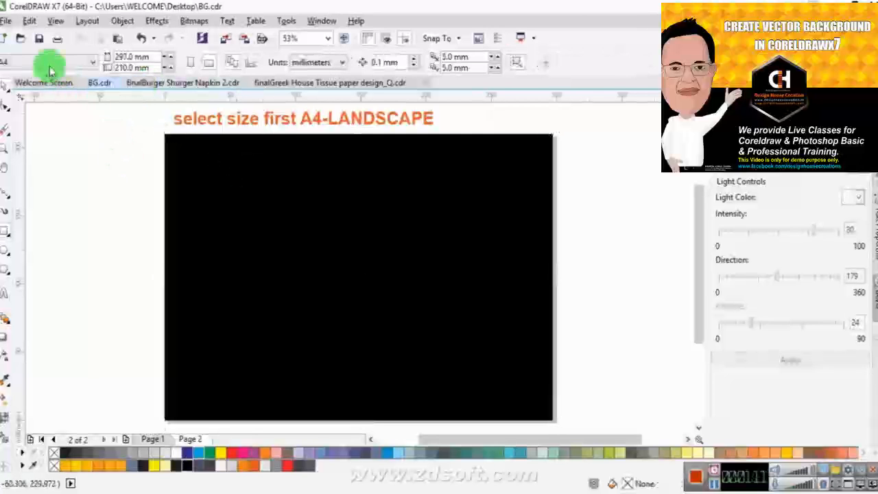
pyautogui.click(19, 62)
pyautogui.click(18, 70)
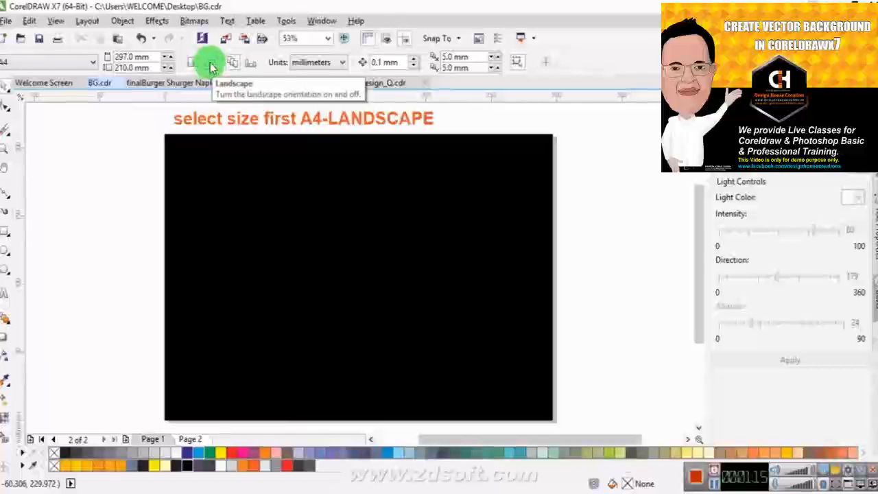
pyautogui.click(244, 203)
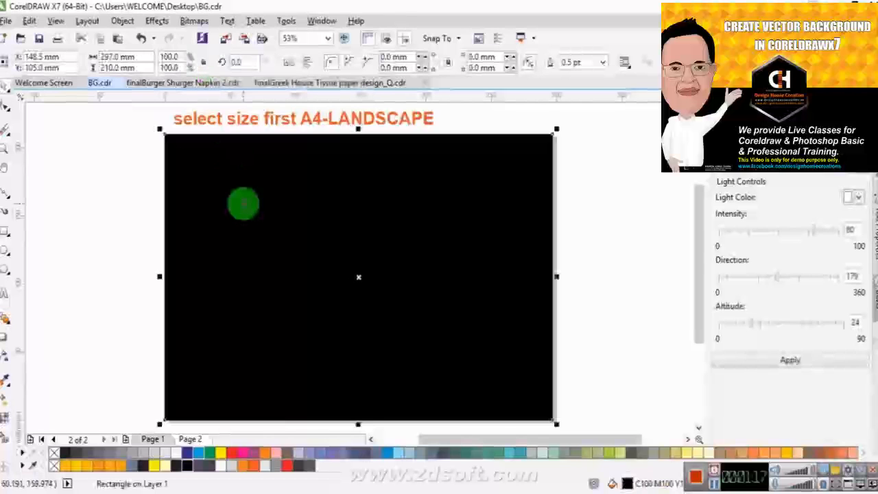
# Replace the heading above the page with "2. COPY PASTE OR PRESS + SIGN FROM NUMERIC KEYPAD".
pyautogui.click(246, 118)
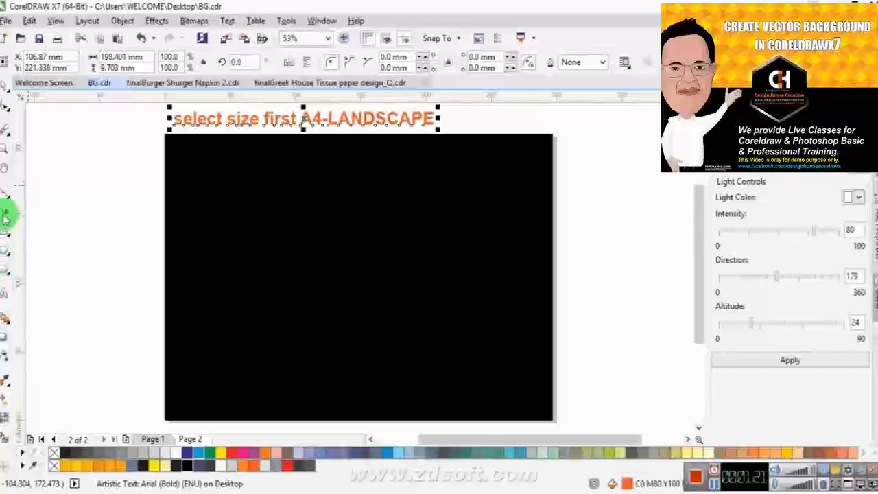
pyautogui.click(4, 295)
pyautogui.write('C')
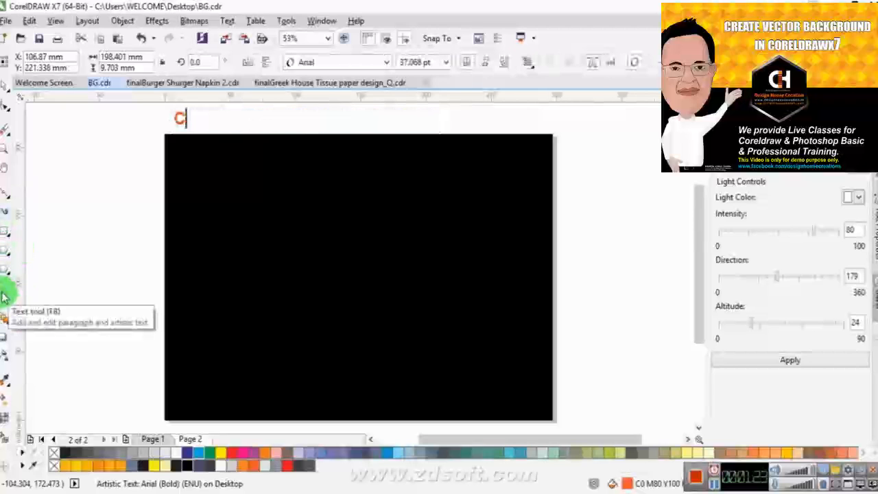
pyautogui.write('OP')
pyautogui.press('BackSpace')
pyautogui.press('BackSpace')
pyautogui.press('BackSpace')
pyautogui.write('THEN')
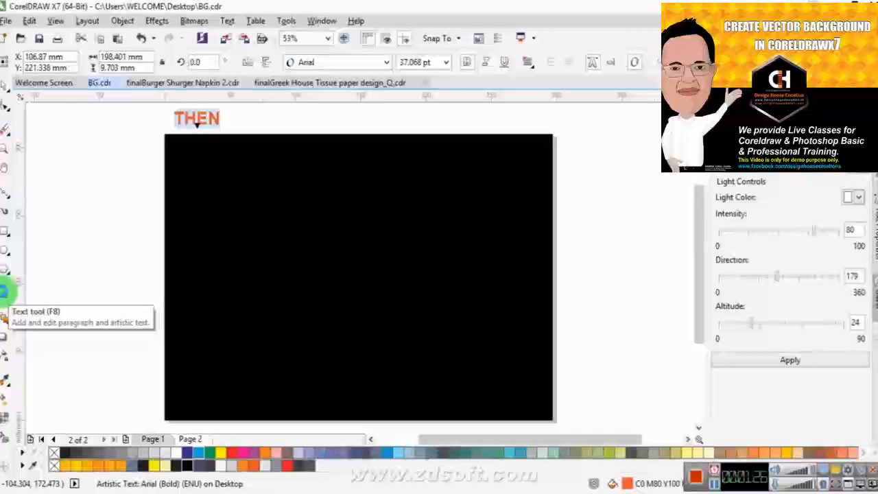
pyautogui.write('2. COPY PASTE OR RE')
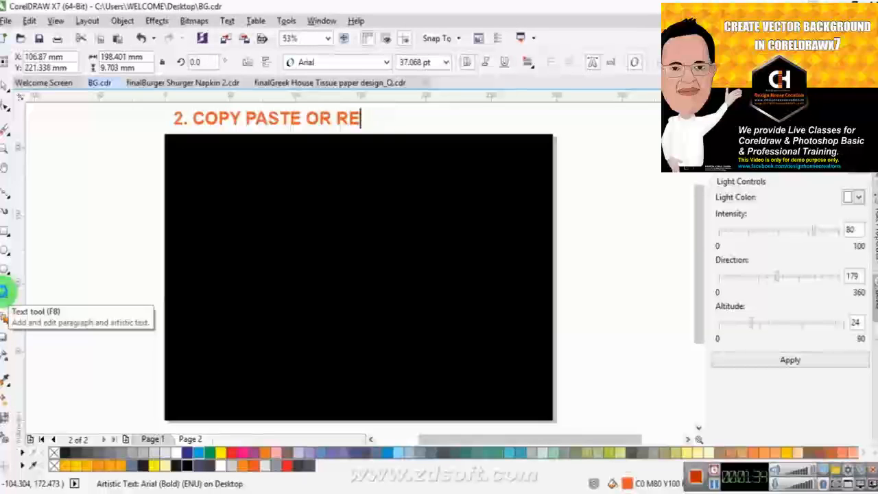
pyautogui.press('BackSpace')
pyautogui.press('BackSpace')
pyautogui.write('PRESS')
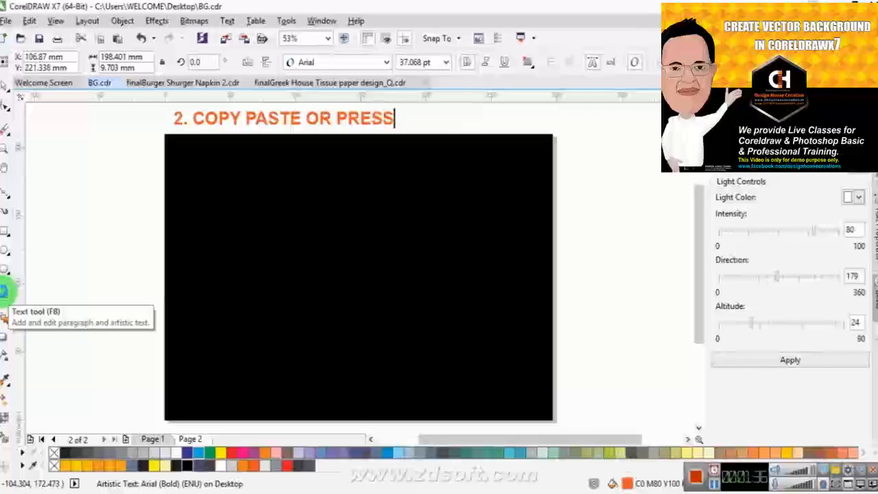
pyautogui.write(' + SIGN FROM')
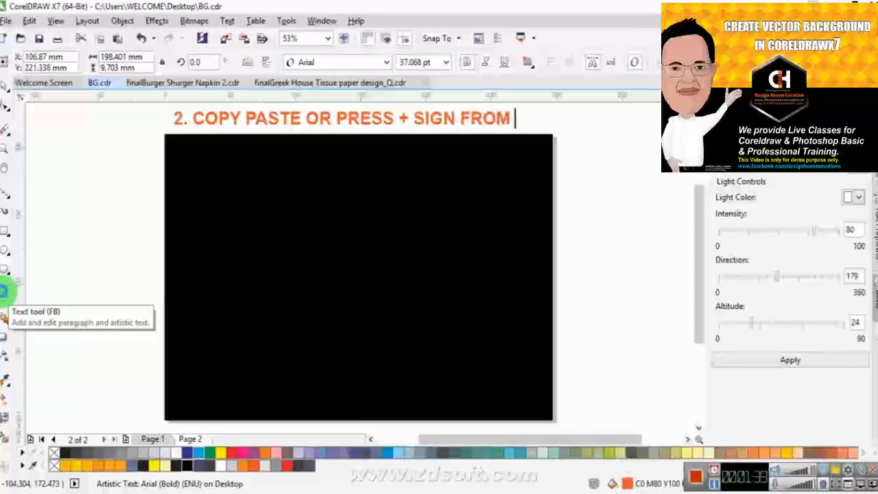
pyautogui.write(' NUMERIC KEYPA')
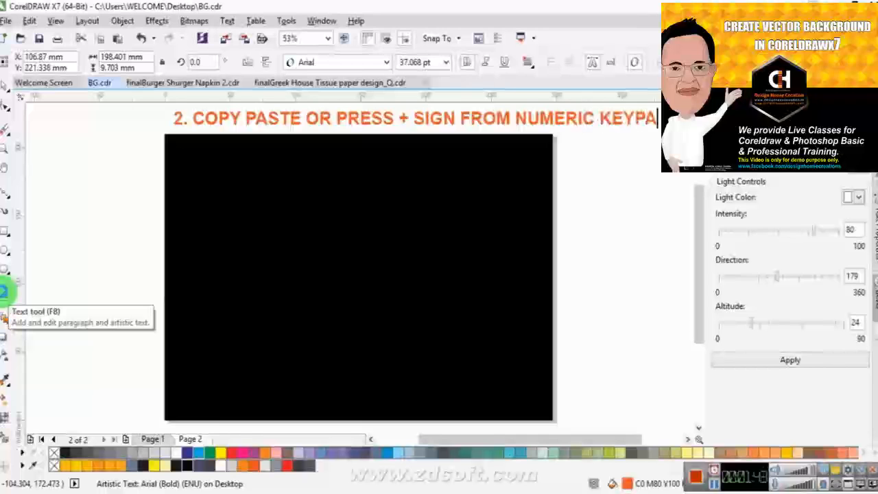
pyautogui.click(3, 293)
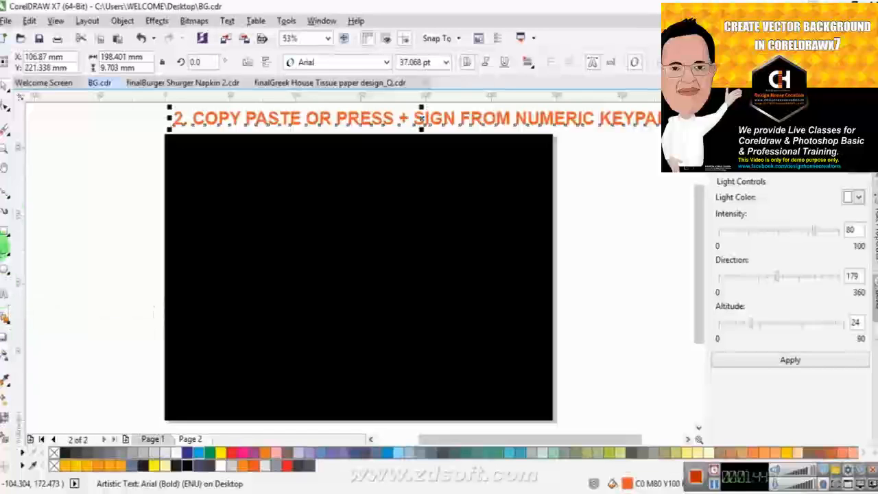
# Duplicate the black rectangle in place, shorten the copy from its lower edge to about 116 mm high, and fill it yellow.
pyautogui.moveTo(251, 208)
pyautogui.mouseDown()
pyautogui.moveTo(253, 227)
pyautogui.moveTo(254, 215)
pyautogui.mouseUp()
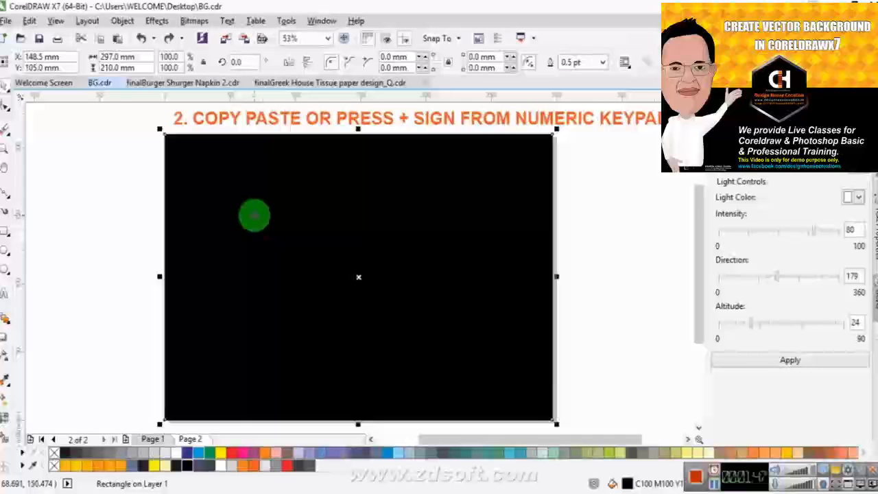
pyautogui.moveTo(358, 424); pyautogui.dragTo(365, 297)
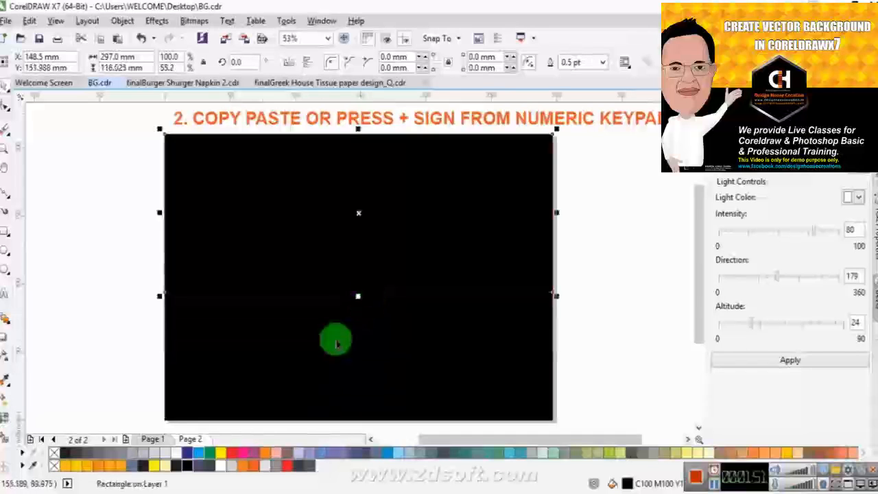
pyautogui.click(154, 466)
pyautogui.click(298, 382)
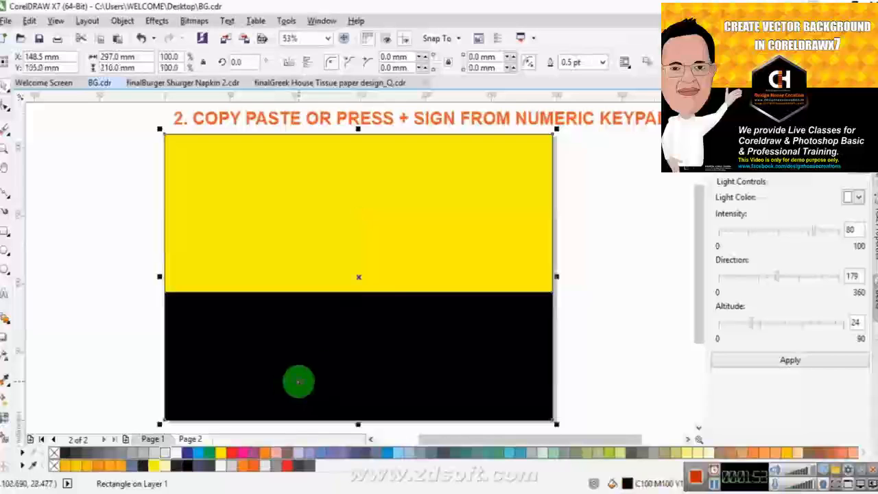
# Resize the yellow rectangle to 105 mm high so its lower edge meets the middle of the page.
pyautogui.click(384, 284)
pyautogui.moveTo(359, 297); pyautogui.dragTo(368, 265)
pyautogui.click(381, 288)
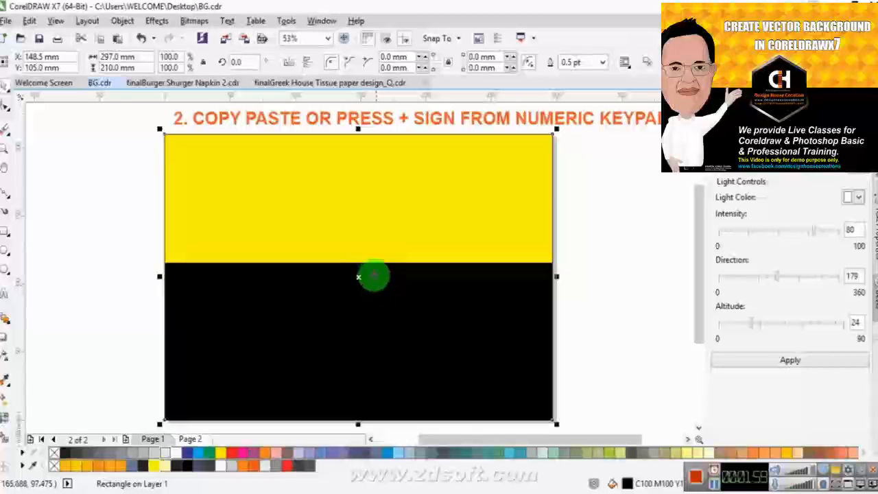
pyautogui.click(372, 258)
pyautogui.moveTo(358, 268); pyautogui.dragTo(360, 277)
pyautogui.click(392, 300)
pyautogui.click(397, 253)
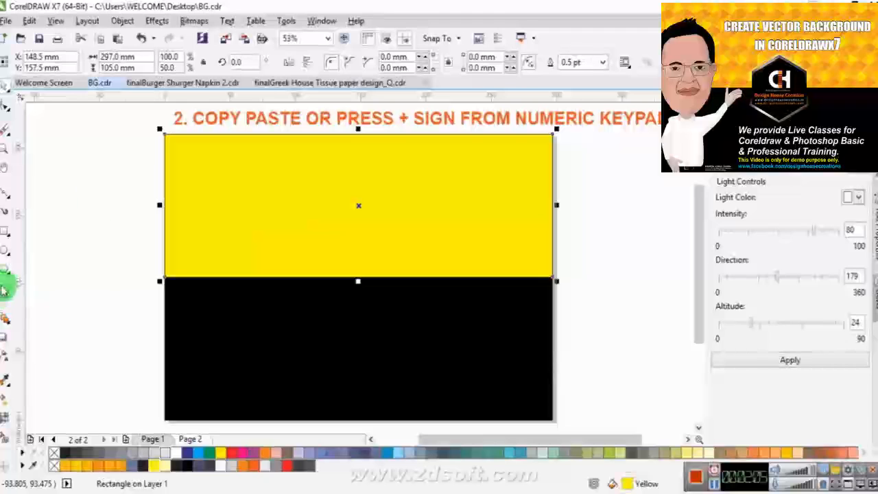
# Delete the orange instruction heading above the page.
pyautogui.click(266, 114)
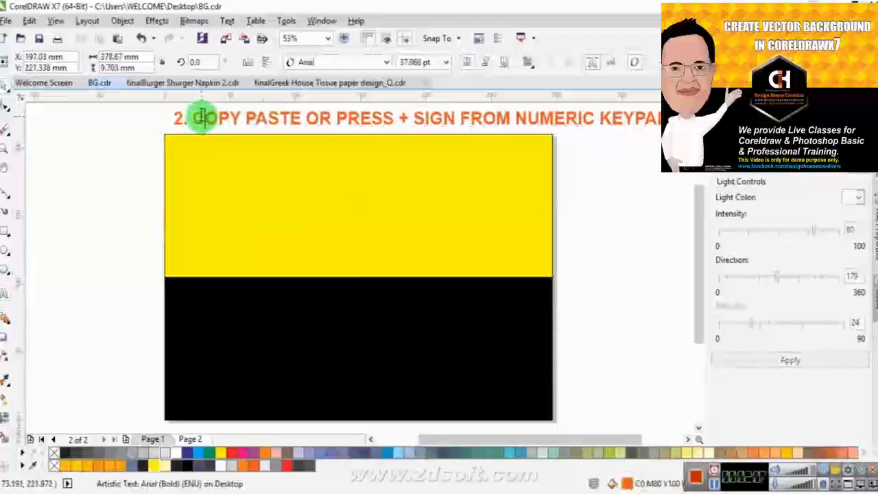
pyautogui.click(201, 116)
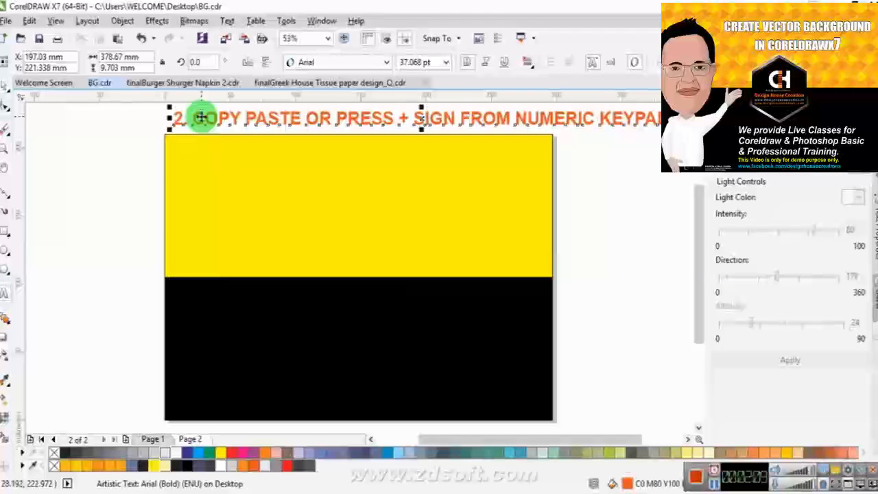
pyautogui.press('Delete')
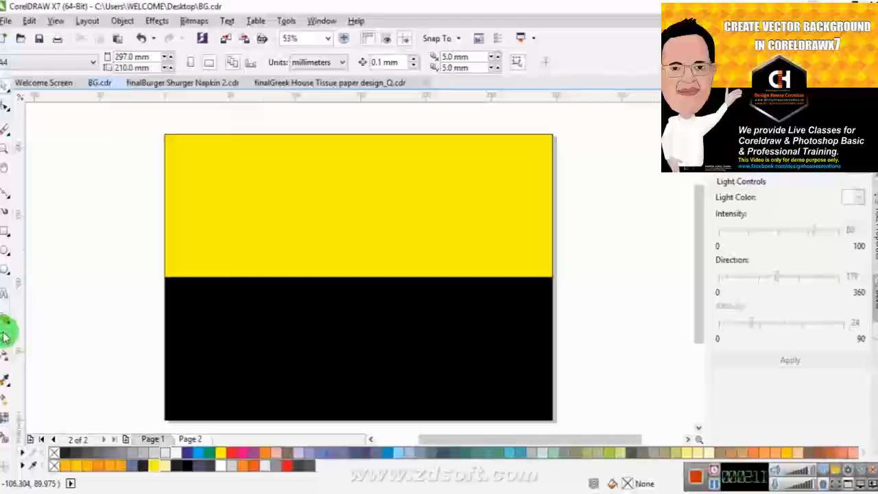
# Draw a five-sided polygon about 54 x 52 mm on the empty area left of the page.
pyautogui.click(6, 269)
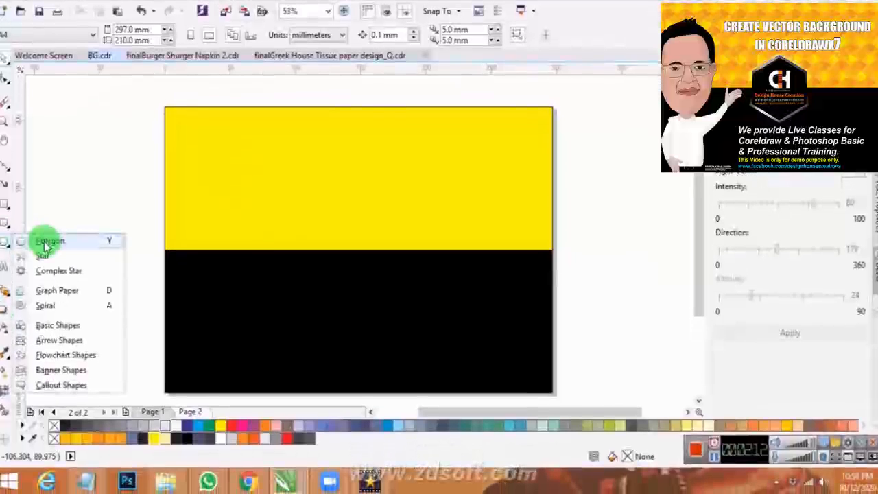
pyautogui.click(45, 242)
pyautogui.moveTo(37, 164); pyautogui.dragTo(97, 266)
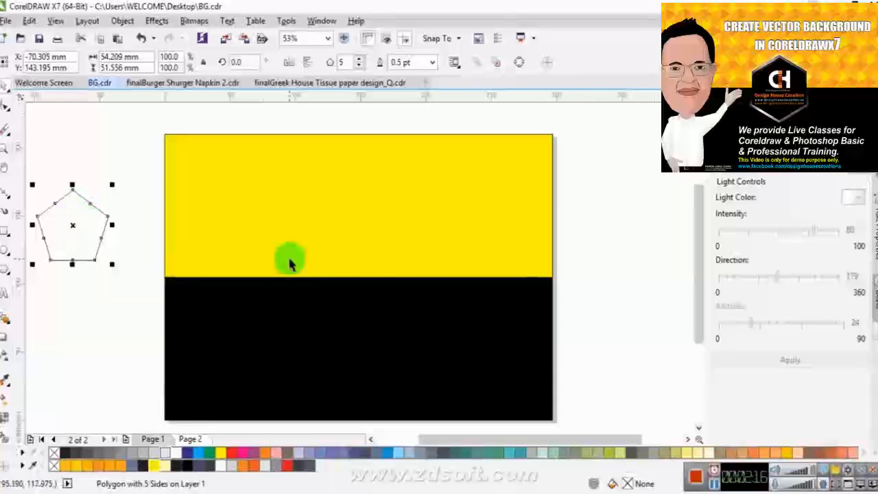
pyautogui.scroll(-2, 186, 239)
pyautogui.scroll(5, 190, 251)
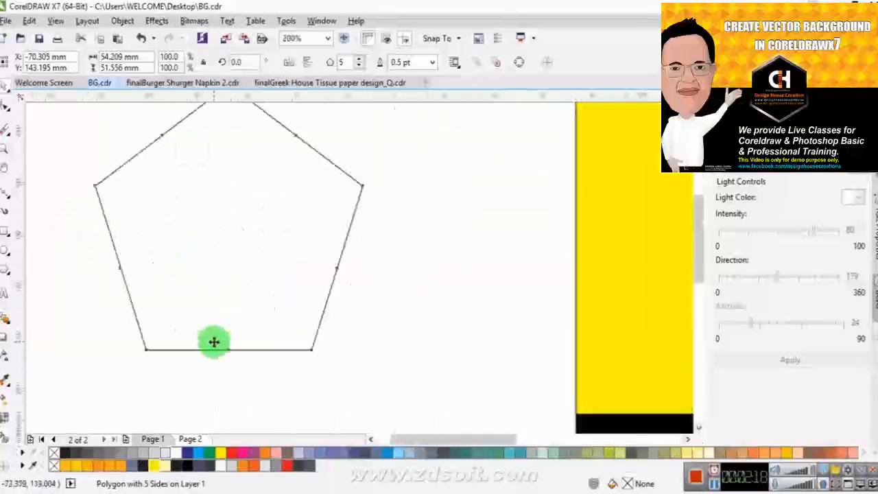
pyautogui.scroll(-1, 215, 342)
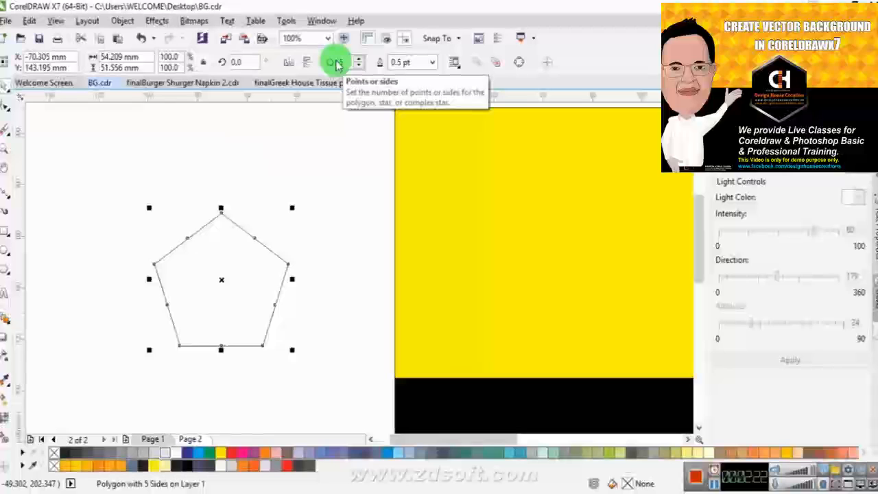
# Change the polygon to six sides and draw a straight Bézier line about 81 mm long vertically through its upper and lower corners.
pyautogui.click(359, 59)
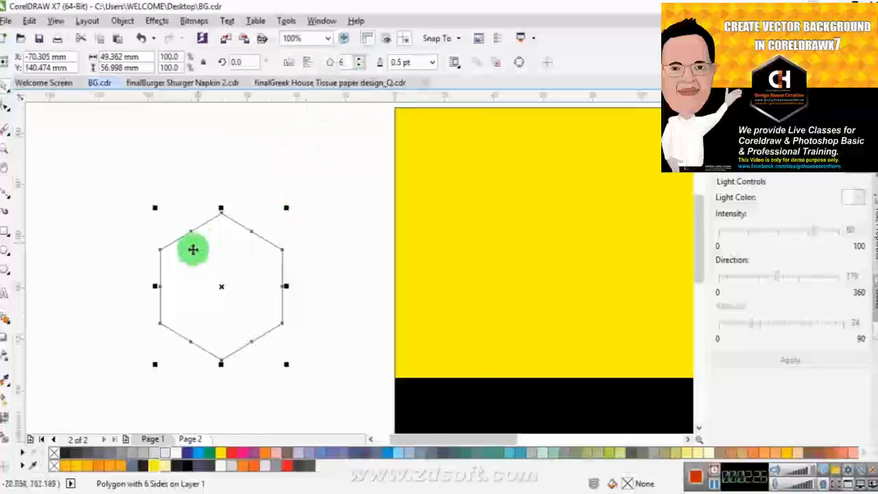
pyautogui.click(6, 197)
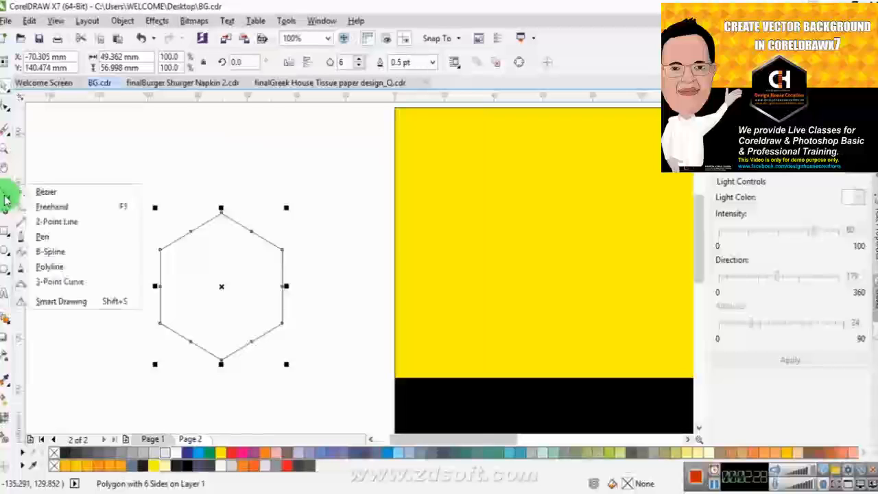
pyautogui.click(41, 193)
pyautogui.click(220, 184)
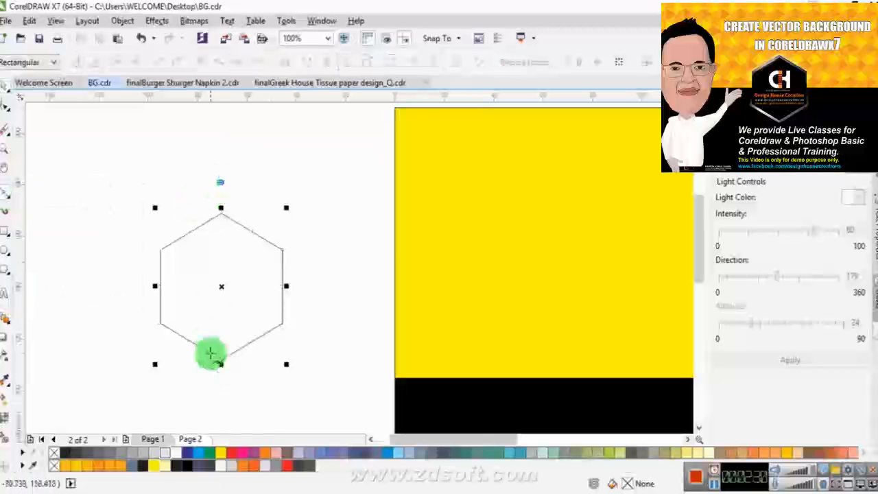
pyautogui.click(220, 391)
# Centre the vertical line on the hexagon.
pyautogui.press('space')
pyautogui.keyDown('shift'); pyautogui.click(245, 289); pyautogui.keyUp('shift')
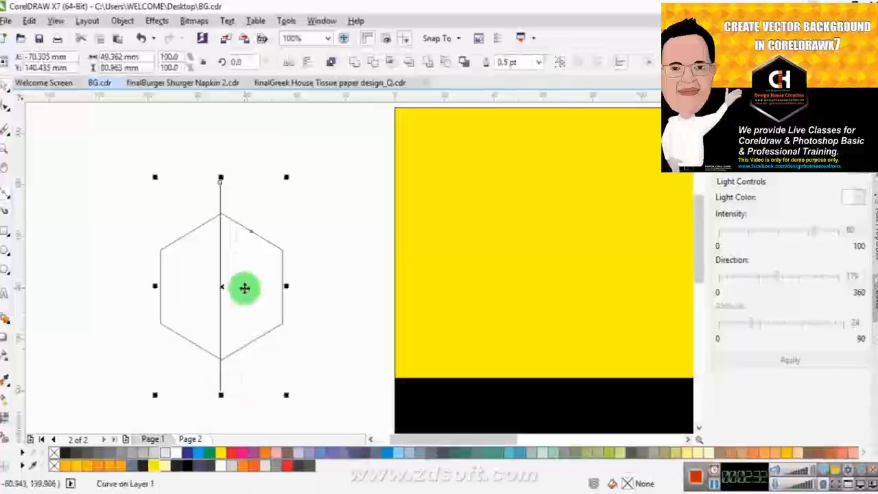
pyautogui.click(233, 198)
# Rotate a copy of the vertical line to about 299.8° so it runs through the hexagon's upper-right and lower-left corners.
pyautogui.click(221, 194)
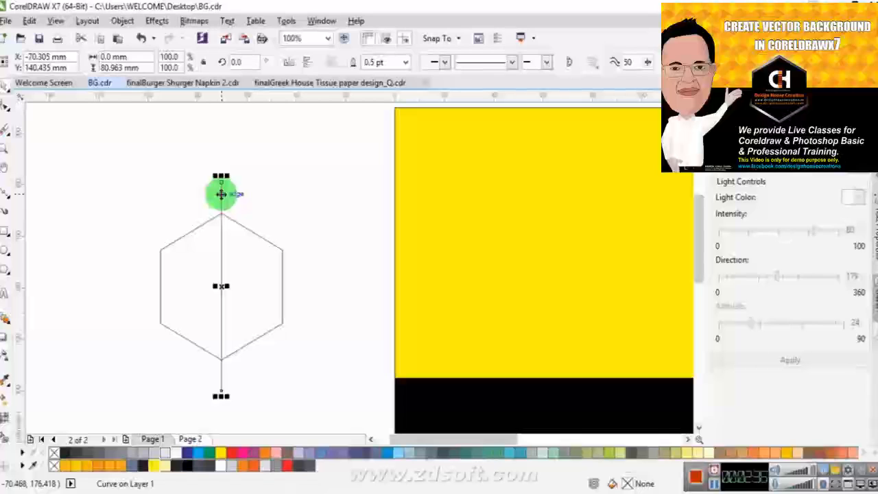
pyautogui.click(221, 194)
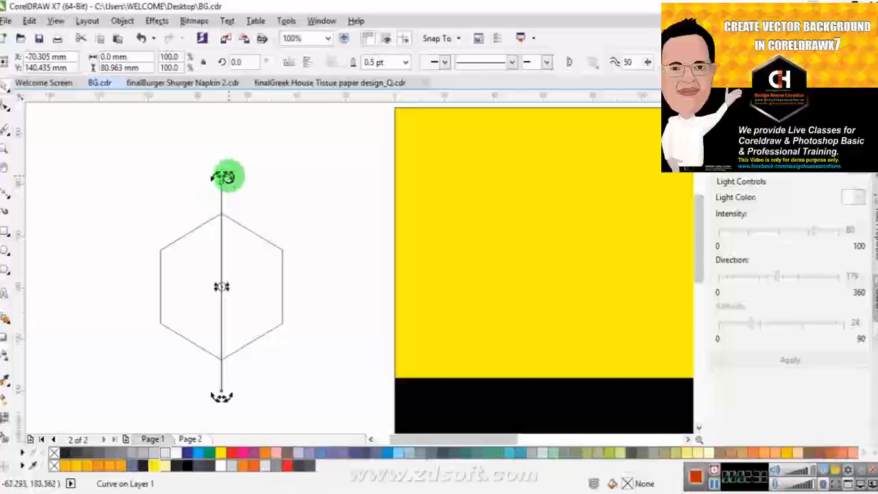
pyautogui.moveTo(226, 177); pyautogui.dragTo(297, 251)
pyautogui.scroll(3, 288, 248)
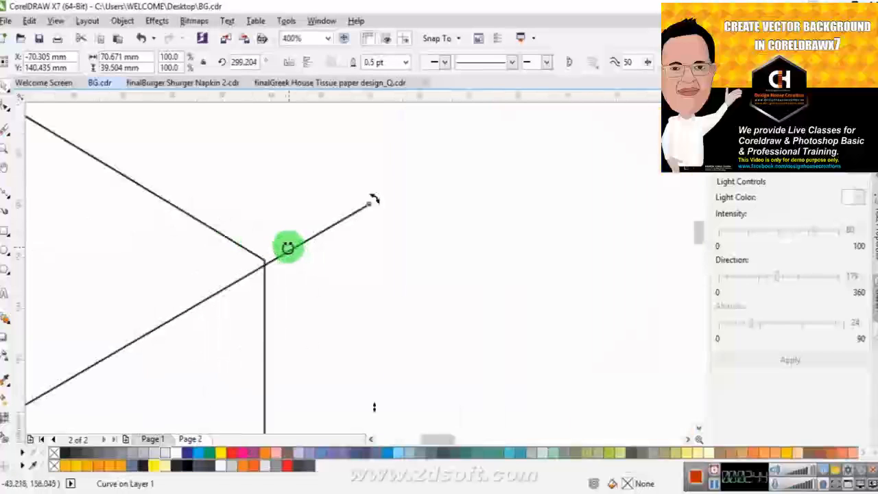
pyautogui.moveTo(373, 201)
pyautogui.mouseDown()
pyautogui.moveTo(362, 198)
pyautogui.moveTo(362, 208)
pyautogui.mouseUp()
pyautogui.scroll(-3, 363, 210)
pyautogui.scroll(3, 232, 294)
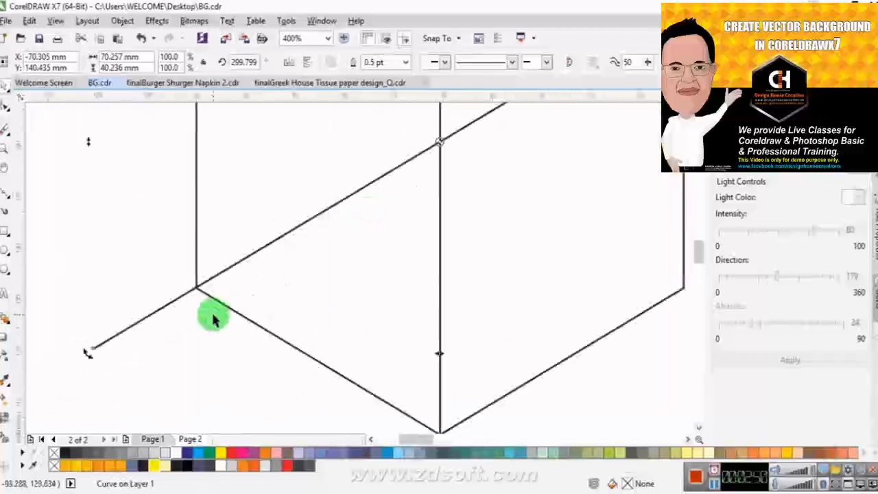
# Repeat the rotated copy and adjust the new line to about 240.2° so it crosses the hexagon's upper-left and lower-right corners.
pyautogui.scroll(-2, 213, 317)
pyautogui.hotkey('ctrl', 'r')
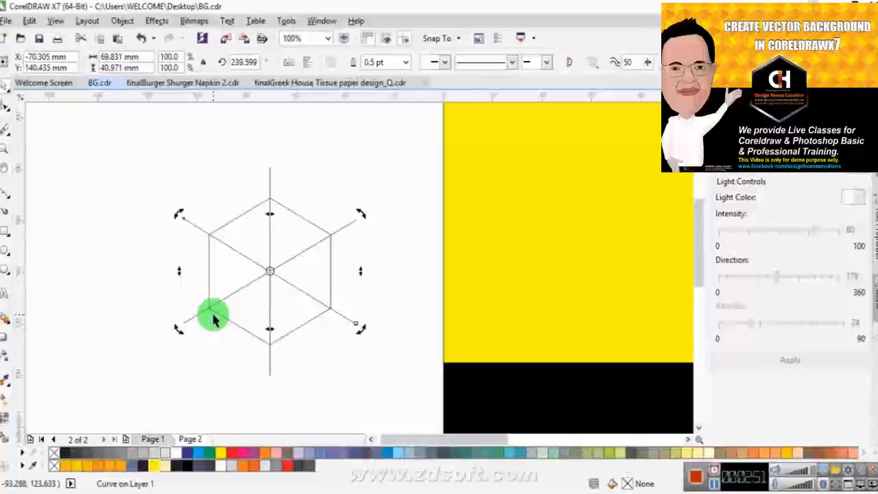
pyautogui.scroll(3, 205, 258)
pyautogui.scroll(-3, 204, 255)
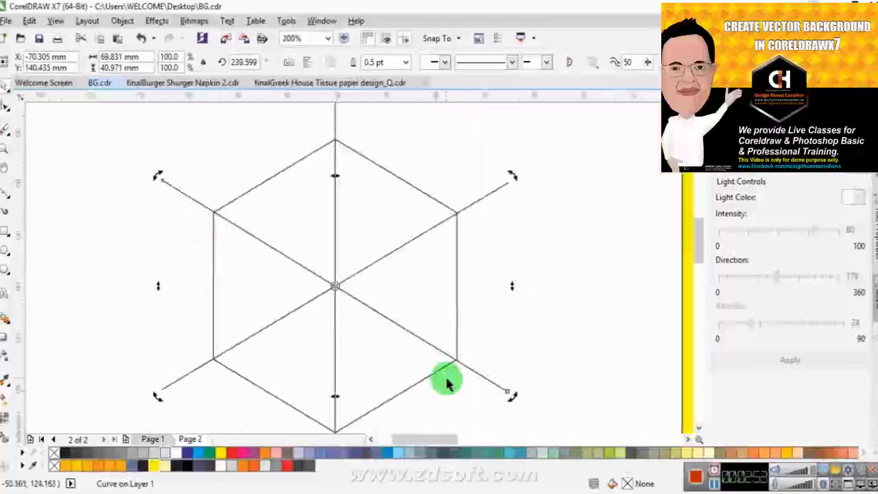
pyautogui.scroll(3, 447, 381)
pyautogui.scroll(-3, 447, 380)
pyautogui.scroll(3, 514, 376)
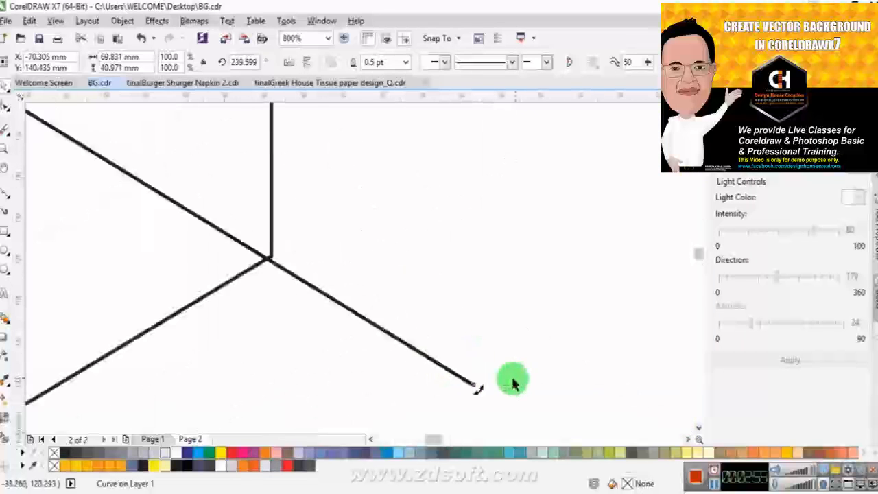
pyautogui.moveTo(482, 386); pyautogui.dragTo(481, 383)
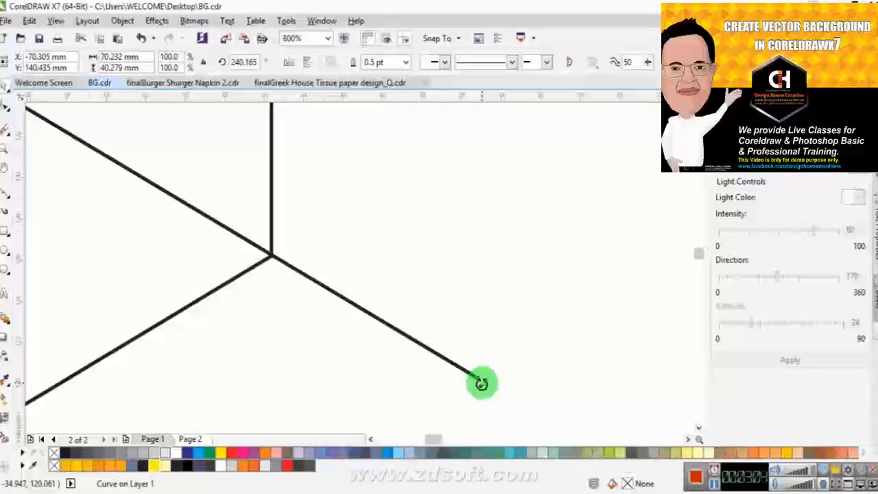
# Try to fine-tune the rotation of the diagonal line that crosses the hexagon's upper-right corner.
pyautogui.scroll(-3, 353, 308)
pyautogui.scroll(2, 343, 304)
pyautogui.scroll(-1, 201, 274)
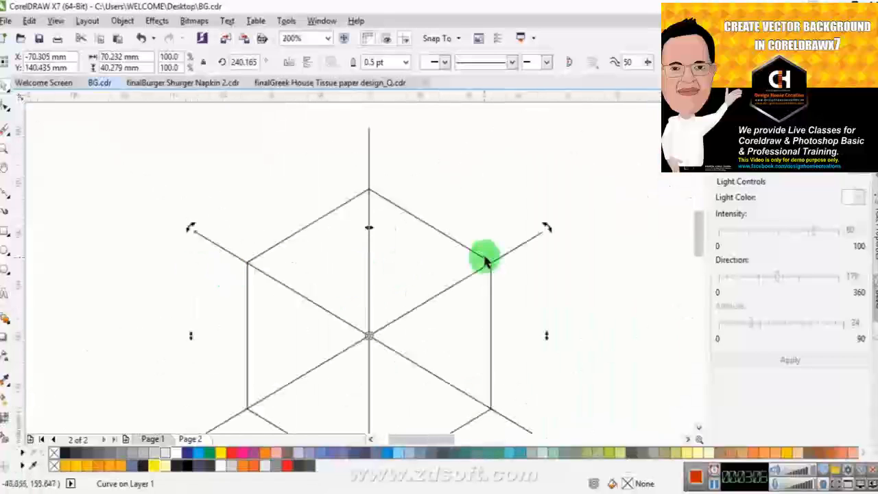
pyautogui.scroll(2, 484, 255)
pyautogui.scroll(-2, 423, 282)
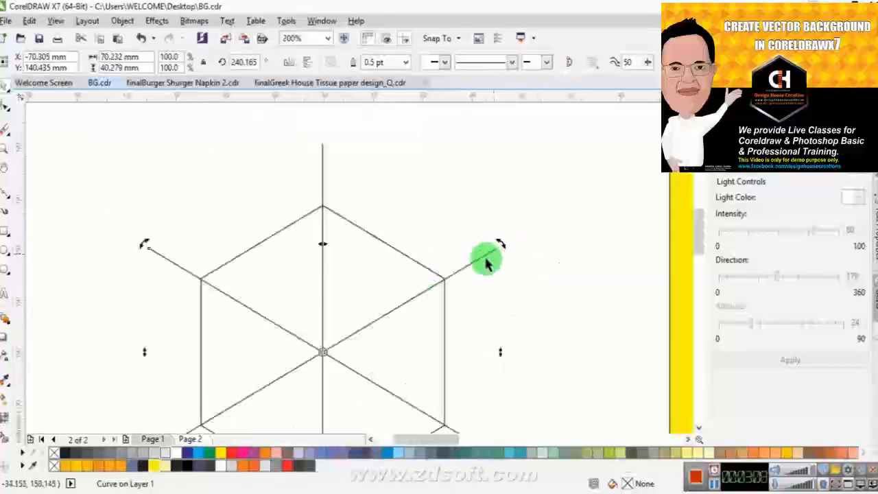
pyautogui.scroll(2, 487, 262)
pyautogui.click(527, 265)
pyautogui.click(501, 233)
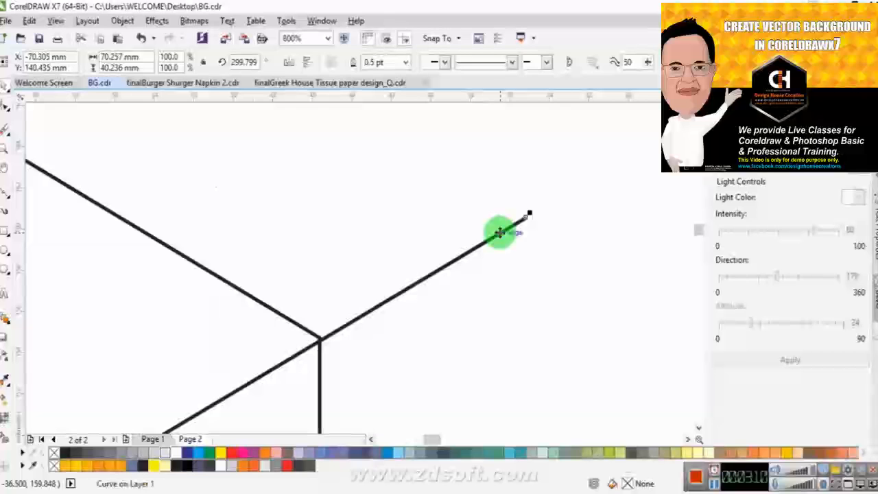
pyautogui.moveTo(521, 211); pyautogui.dragTo(521, 219)
pyautogui.scroll(1, 519, 220)
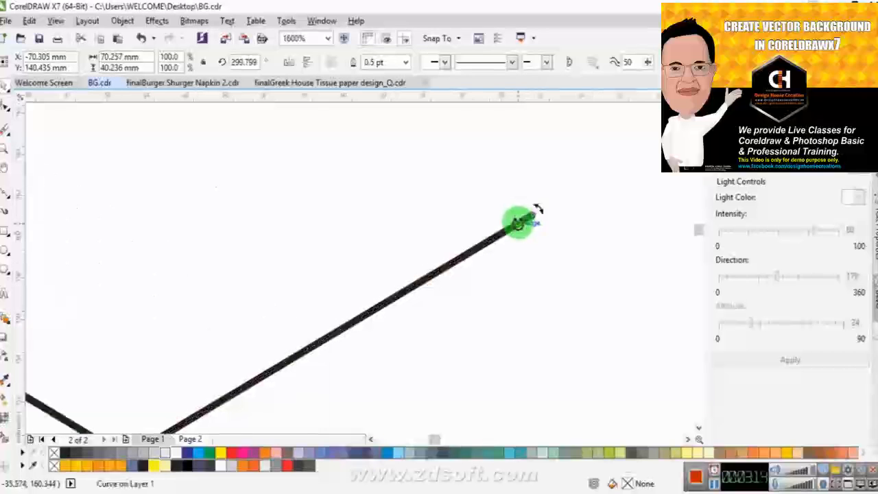
pyautogui.scroll(-2, 519, 207)
pyautogui.scroll(1, 483, 233)
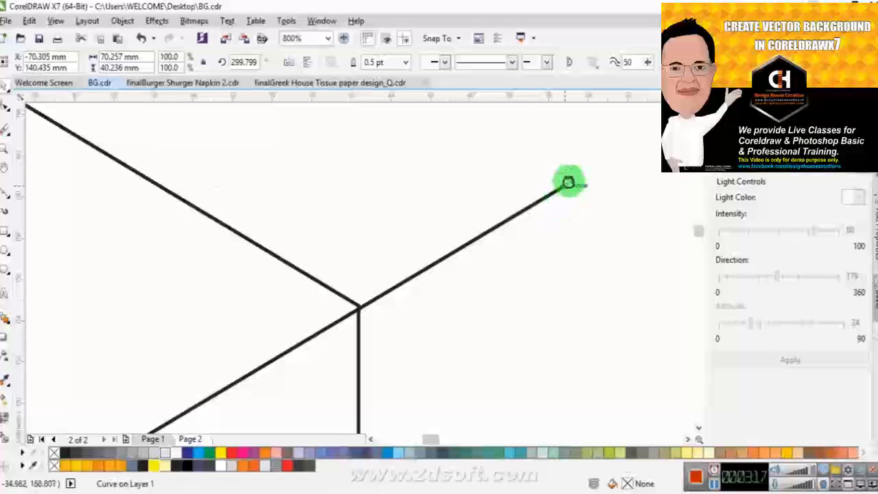
pyautogui.moveTo(565, 178); pyautogui.dragTo(557, 186)
pyautogui.scroll(1, 578, 177)
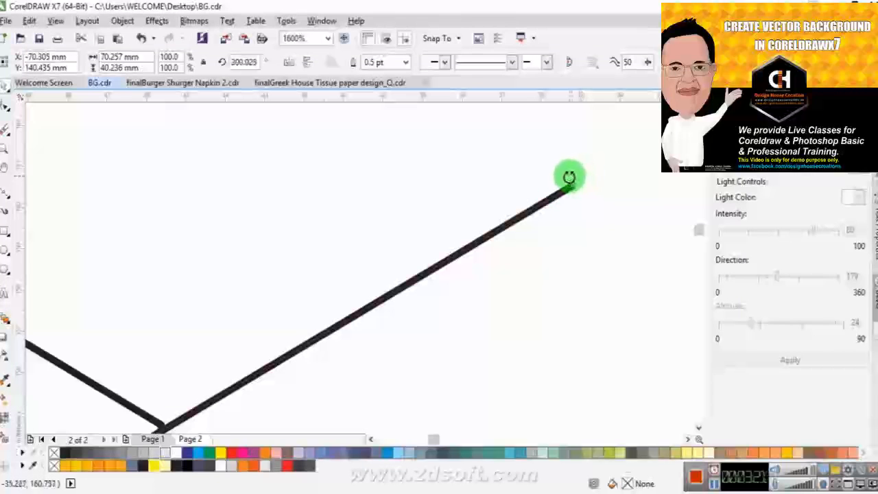
pyautogui.moveTo(565, 174); pyautogui.dragTo(563, 175)
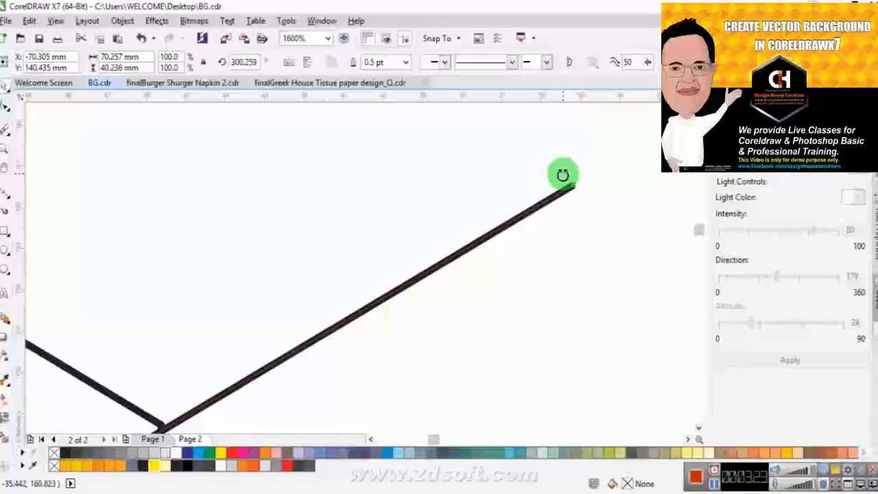
pyautogui.scroll(-1, 545, 178)
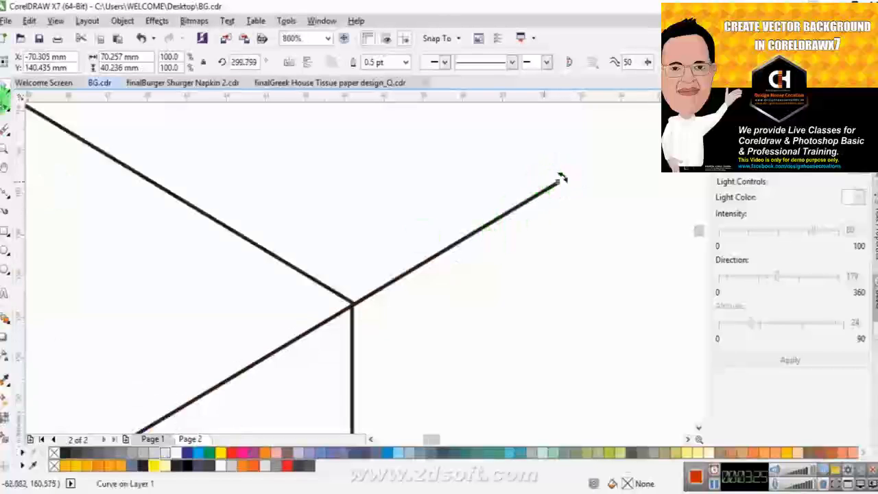
# Move the upper end node of the rising diagonal line slightly so the line passes exactly through the hexagon's upper-right corner.
pyautogui.press('F10')
pyautogui.moveTo(560, 179); pyautogui.dragTo(558, 182)
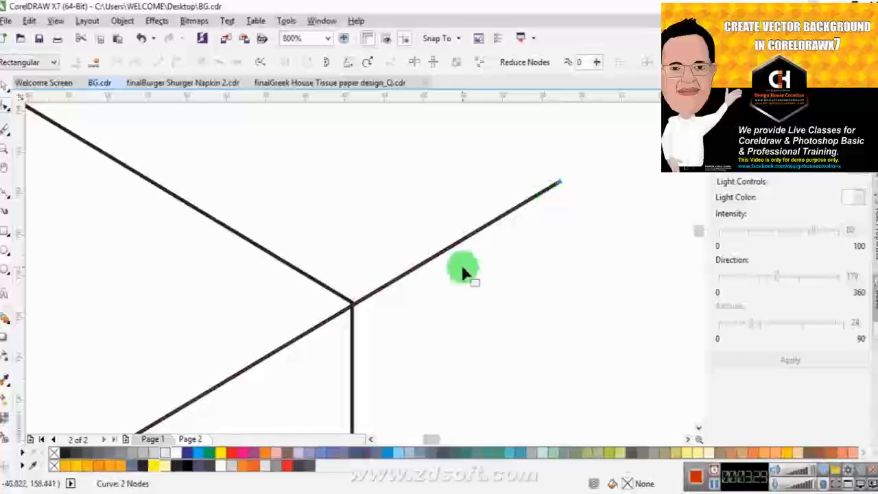
pyautogui.scroll(1, 462, 266)
pyautogui.scroll(-1, 369, 280)
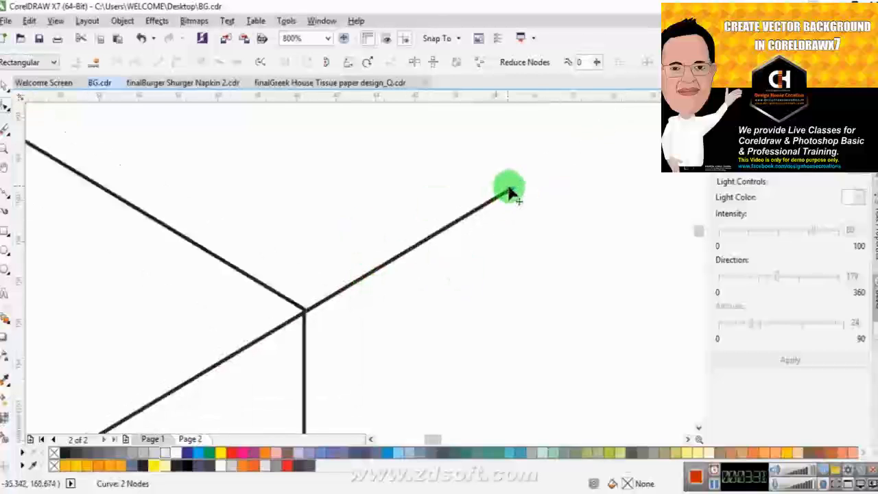
pyautogui.press('z')
pyautogui.moveTo(226, 163); pyautogui.dragTo(544, 347)
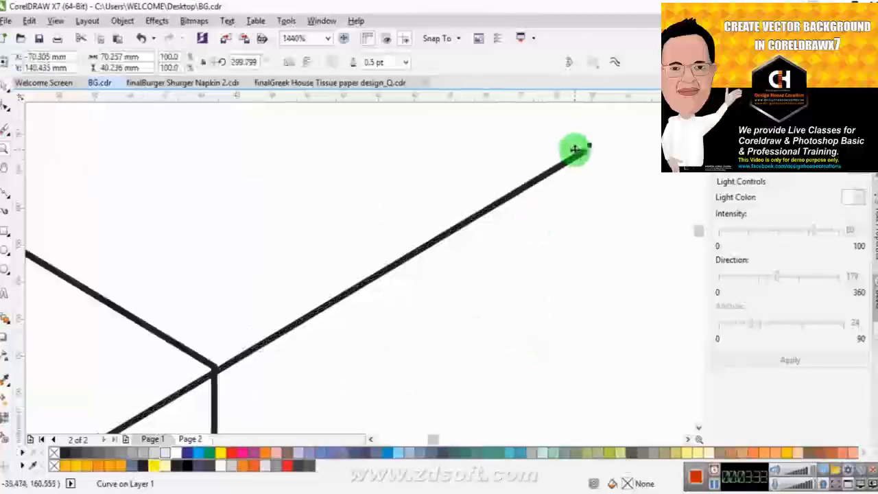
pyautogui.click(4, 107)
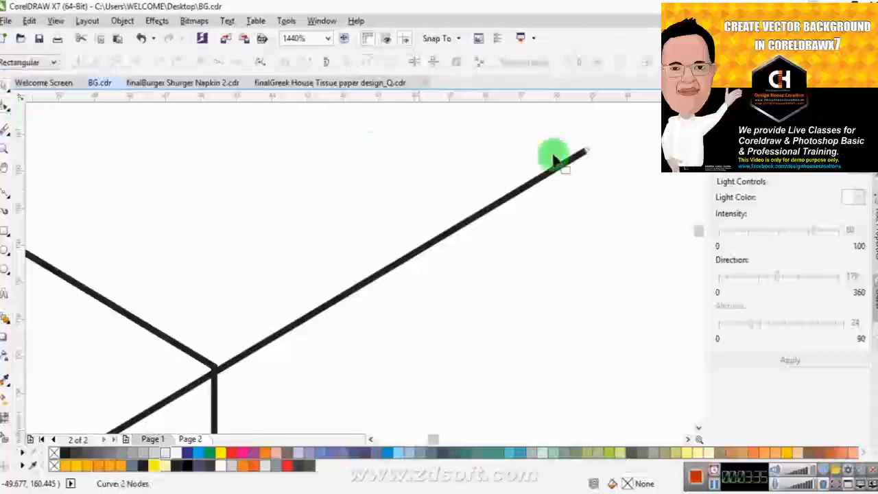
pyautogui.click(582, 155)
pyautogui.moveTo(582, 148); pyautogui.dragTo(582, 141)
pyautogui.scroll(-3, 580, 144)
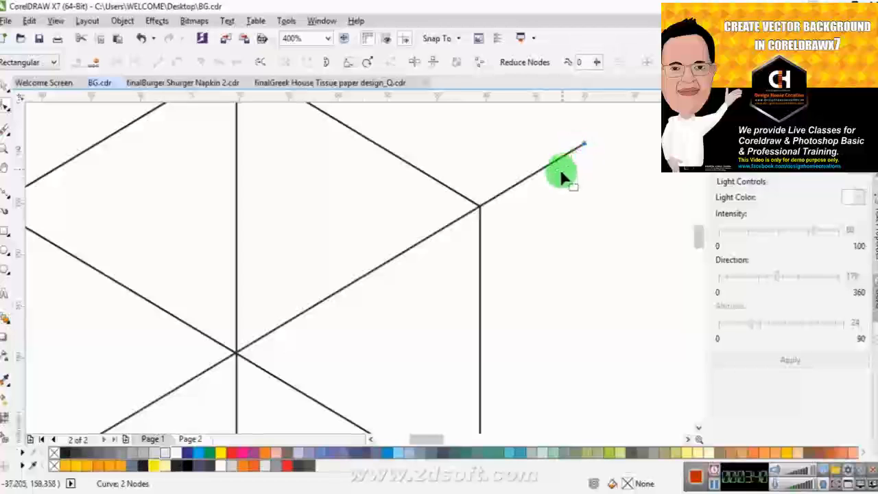
pyautogui.scroll(-1, 560, 174)
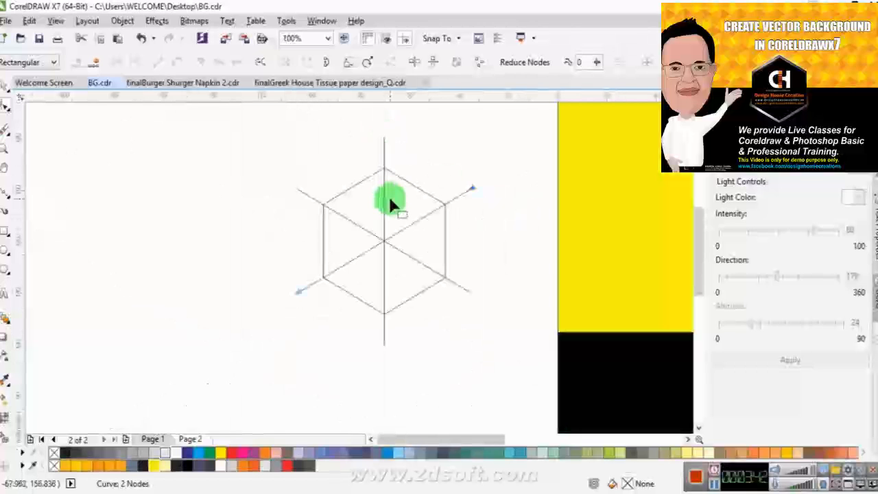
# Create six separate blue-grey triangles from the hexagon's sections with the Smart Fill tool.
pyautogui.press('space')
pyautogui.click(488, 262)
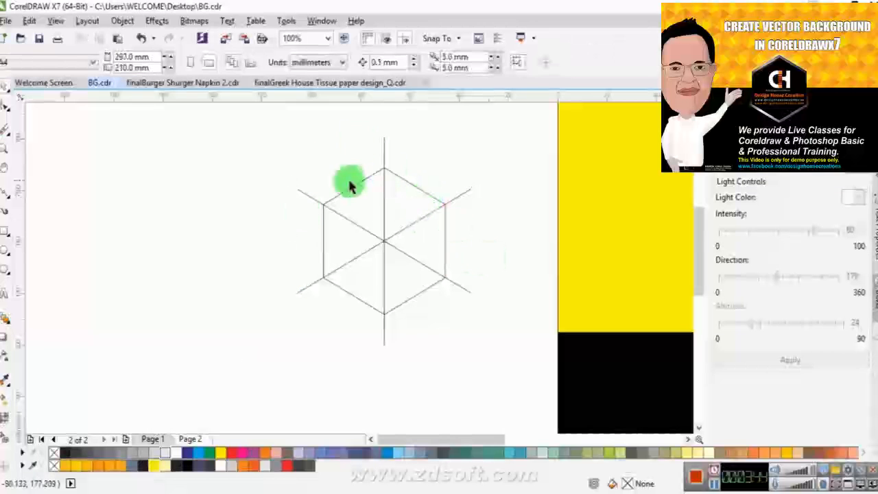
pyautogui.click(5, 431)
pyautogui.click(361, 283)
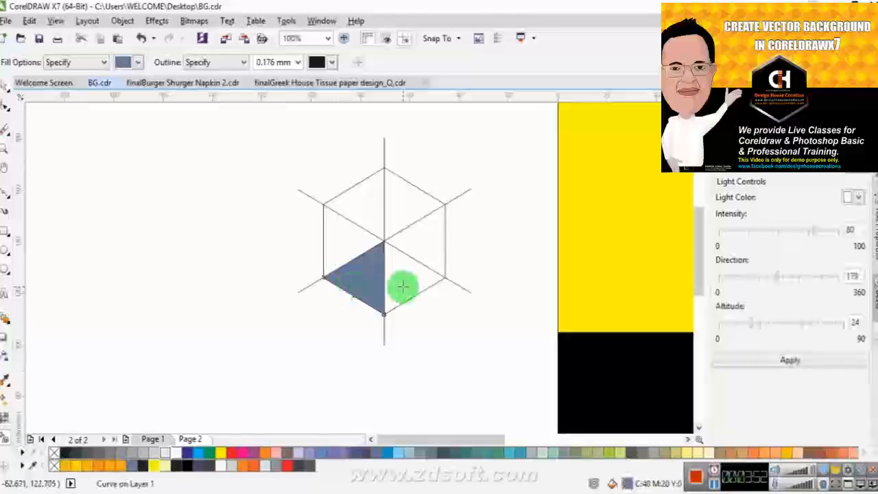
pyautogui.click(403, 287)
pyautogui.click(438, 243)
pyautogui.click(413, 193)
pyautogui.click(358, 201)
pyautogui.click(349, 231)
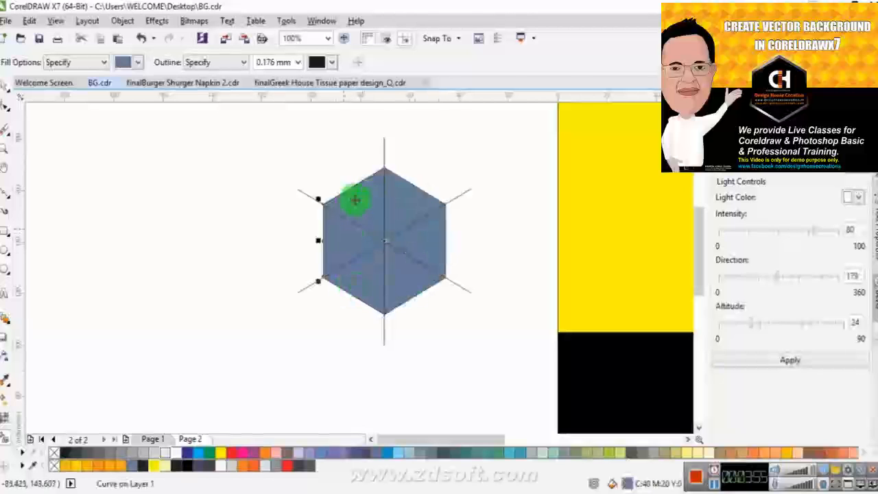
# Delete the two diagonal lines and the vertical line that divide the hexagon.
pyautogui.press('space')
pyautogui.click(302, 190)
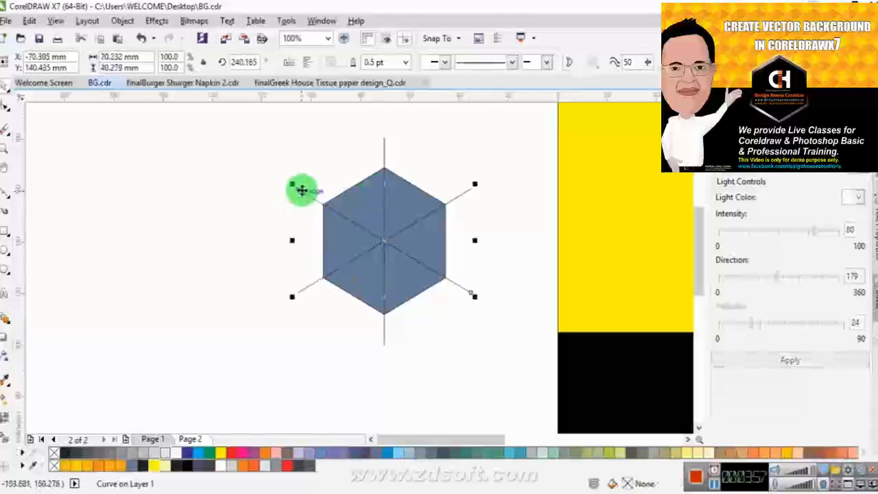
pyautogui.press('Delete')
pyautogui.click(385, 147)
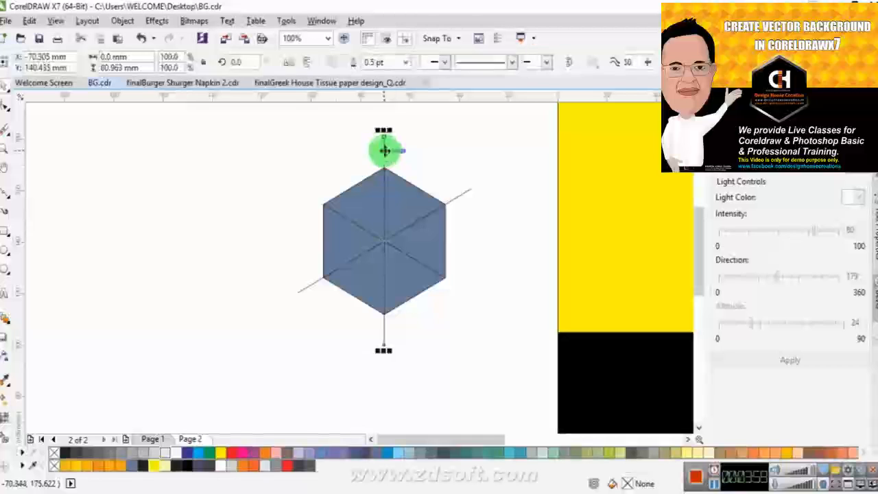
pyautogui.press('Delete')
pyautogui.click(459, 197)
pyautogui.press('Delete')
# Fill the hexagon's lower-left triangle with orange-yellow, the lower-right one with golden yellow and the right one with amber.
pyautogui.click(325, 274)
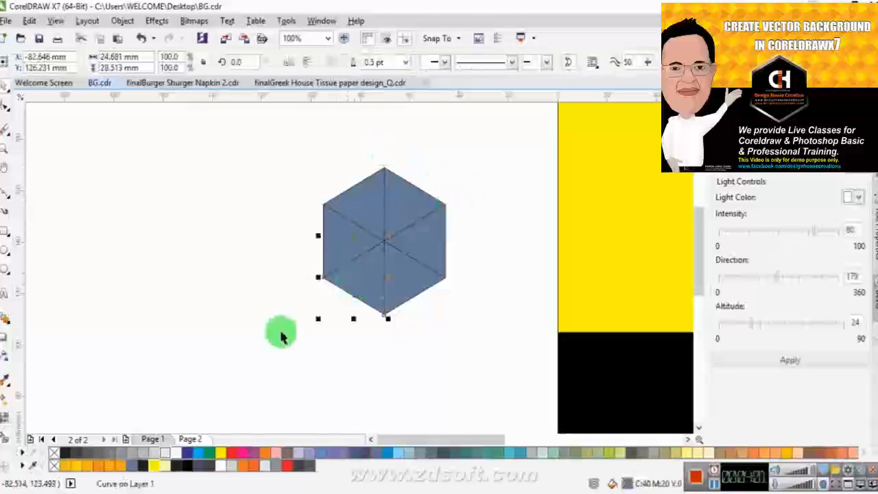
pyautogui.click(59, 467)
pyautogui.click(382, 252)
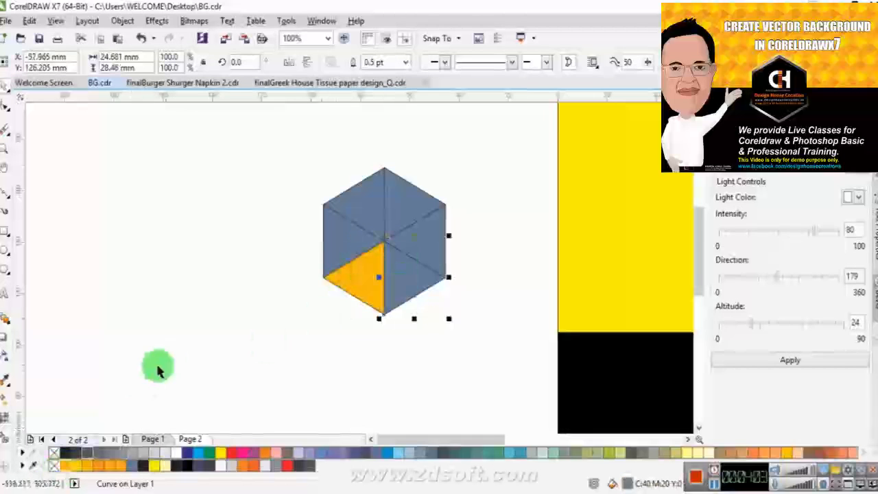
pyautogui.click(81, 466)
pyautogui.click(424, 237)
pyautogui.click(79, 465)
# Fill the hexagon's upper-right triangle with deeper orange and its upper-left triangle with light orange.
pyautogui.click(402, 219)
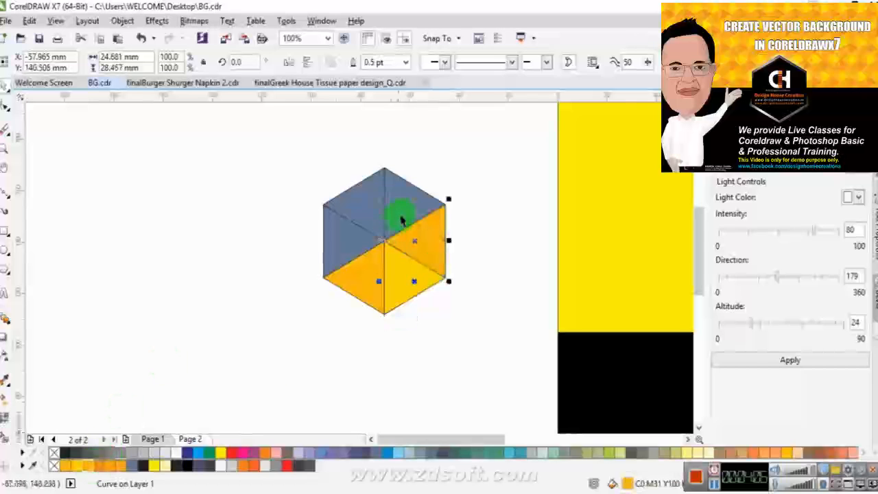
pyautogui.click(98, 466)
pyautogui.click(357, 212)
pyautogui.click(99, 465)
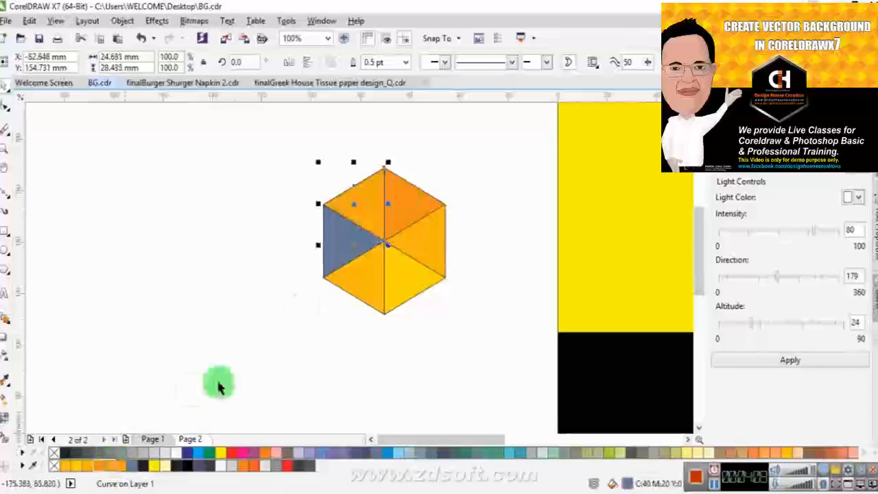
# Fill the hexagon's blue-grey left triangle with orange and move the whole hexagon further left.
pyautogui.click(337, 264)
pyautogui.click(118, 467)
pyautogui.moveTo(300, 130); pyautogui.dragTo(432, 296)
pyautogui.moveTo(408, 237); pyautogui.dragTo(199, 230)
pyautogui.click(373, 221)
# Select the hexagon's six triangles, move them off the leftover hexagon shape beneath them and delete that leftover shape.
pyautogui.click(223, 208)
pyautogui.keyDown('shift'); pyautogui.click(151, 202); pyautogui.keyUp('shift')
pyautogui.keyDown('shift'); pyautogui.click(130, 242); pyautogui.keyUp('shift')
pyautogui.keyDown('shift'); pyautogui.click(149, 261); pyautogui.keyUp('shift')
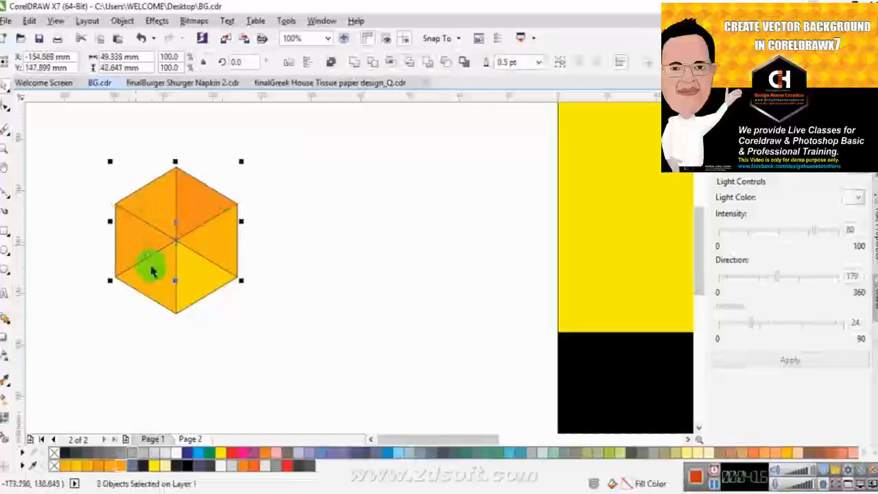
pyautogui.keyDown('shift'); pyautogui.click(196, 279); pyautogui.keyUp('shift')
pyautogui.keyDown('shift'); pyautogui.click(217, 234); pyautogui.keyUp('shift')
pyautogui.moveTo(217, 234); pyautogui.dragTo(379, 234)
pyautogui.click(186, 239)
pyautogui.press('Delete')
# Remove the outlines of all six triangles and group them into one hexagon.
pyautogui.moveTo(231, 161); pyautogui.dragTo(476, 347)
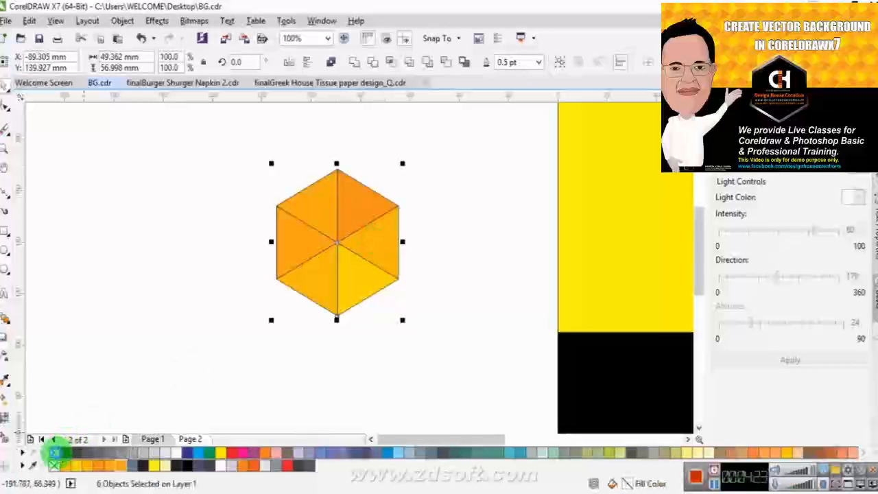
pyautogui.hotkey('ctrl', 'g')
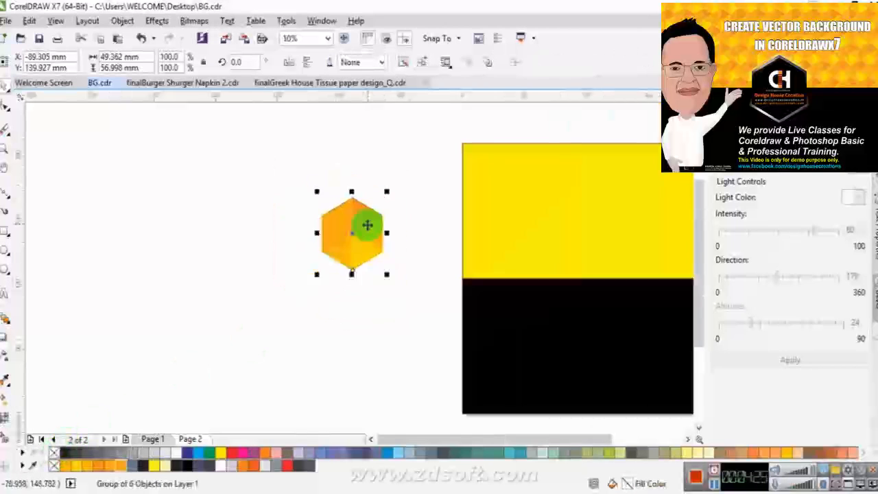
# Try yellow and golden yellow fills on the upper-left triangle inside the hexagon group.
pyautogui.hotkey('shift', 'F2')
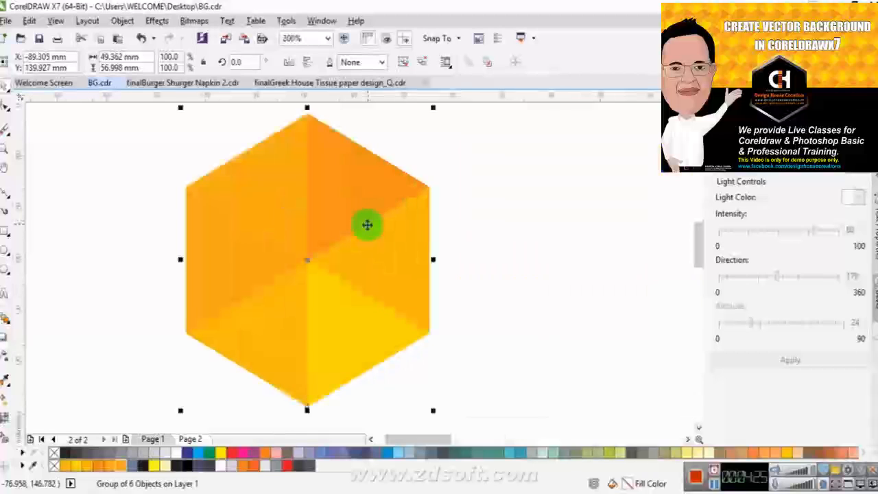
pyautogui.keyDown('ctrl'); pyautogui.click(281, 212); pyautogui.keyUp('ctrl')
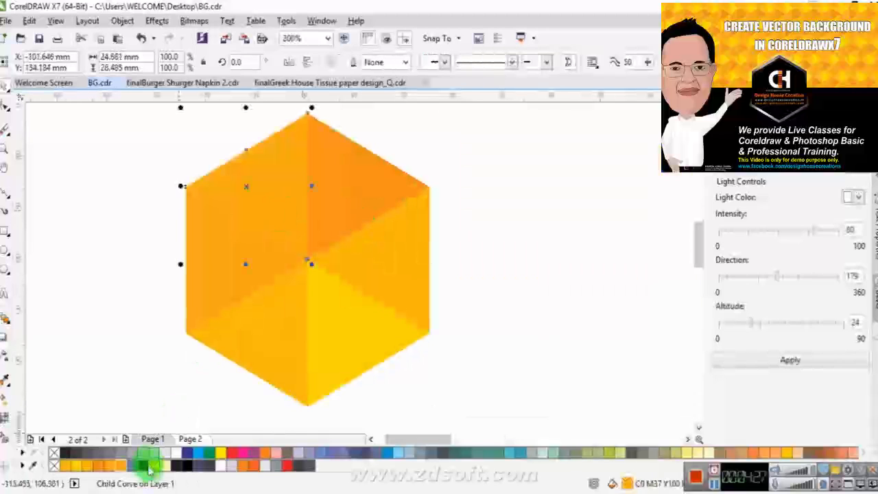
pyautogui.click(152, 466)
pyautogui.click(427, 233)
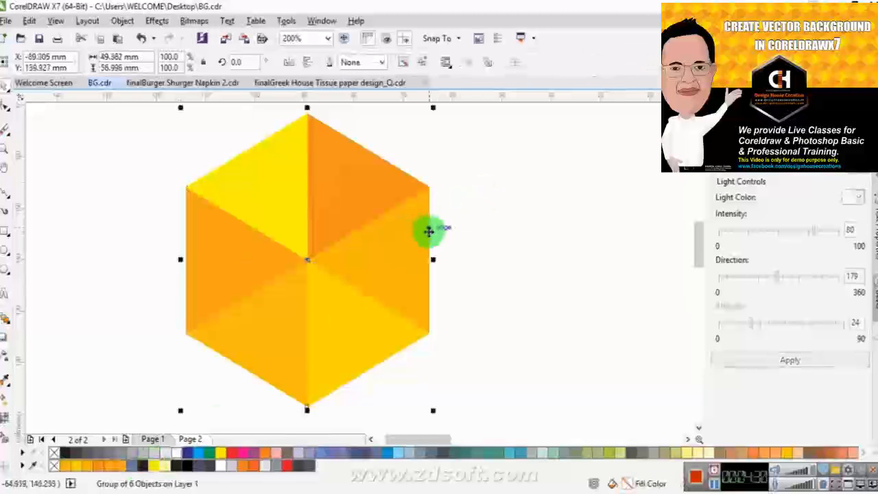
pyautogui.keyDown('ctrl'); pyautogui.click(278, 171); pyautogui.keyUp('ctrl')
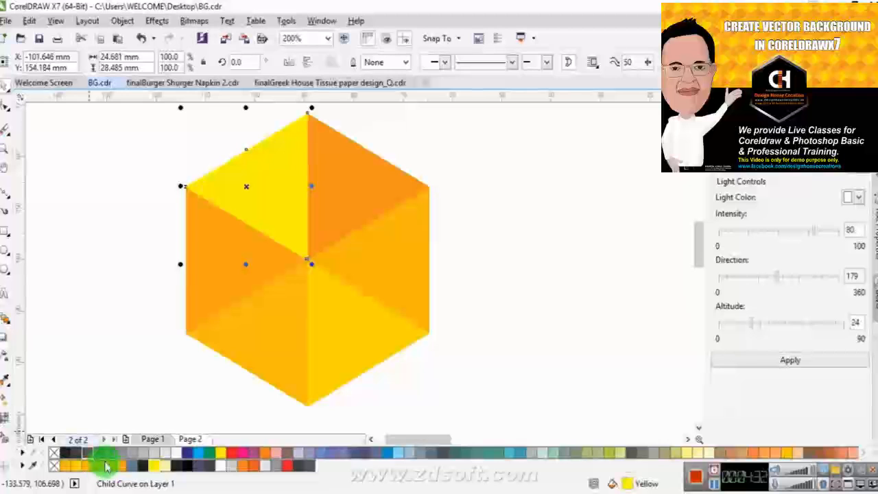
pyautogui.click(108, 469)
pyautogui.click(110, 465)
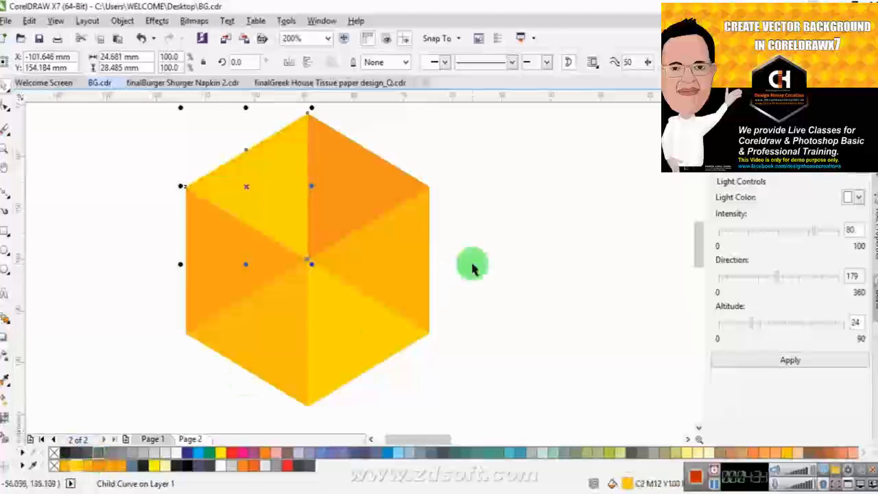
pyautogui.click(367, 264)
# Move the hexagon group up and to the left, and fill its upper-left triangle with orange C0 M37 Y100.
pyautogui.scroll(-2, 348, 256)
pyautogui.scroll(-1, 348, 256)
pyautogui.moveTo(347, 255); pyautogui.dragTo(294, 219)
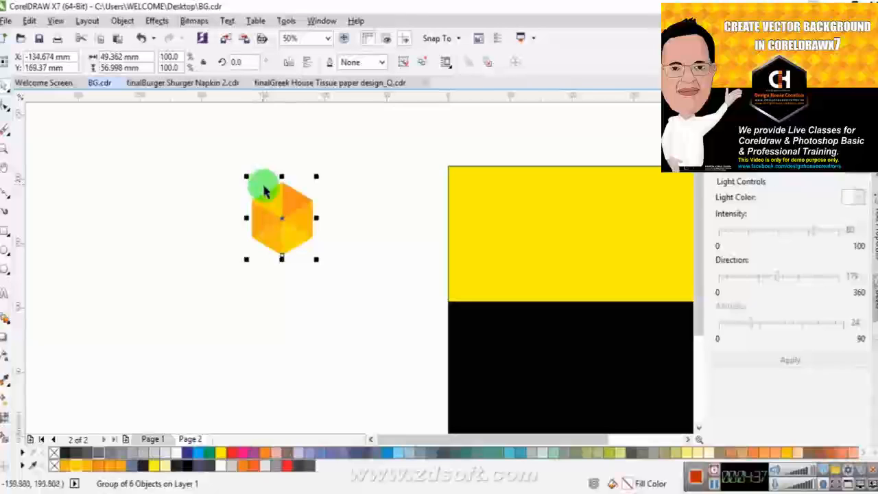
pyautogui.scroll(2, 261, 186)
pyautogui.keyDown('ctrl'); pyautogui.click(284, 226); pyautogui.keyUp('ctrl')
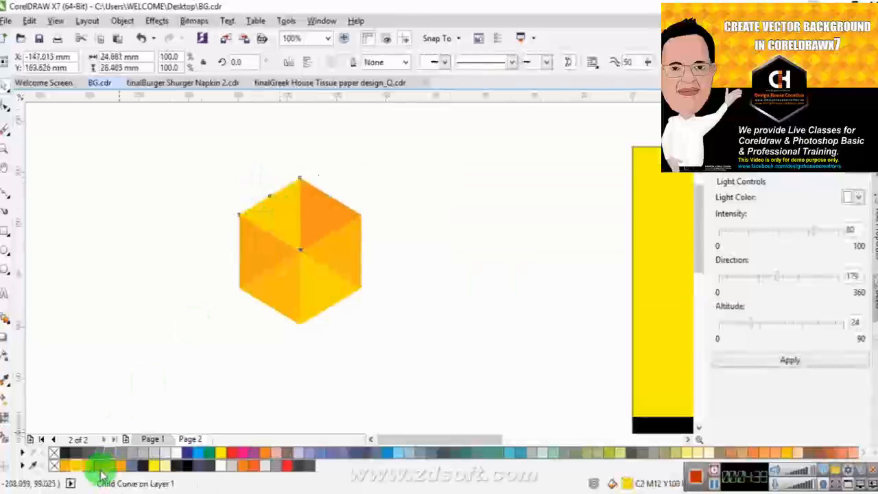
pyautogui.click(101, 474)
pyautogui.click(111, 468)
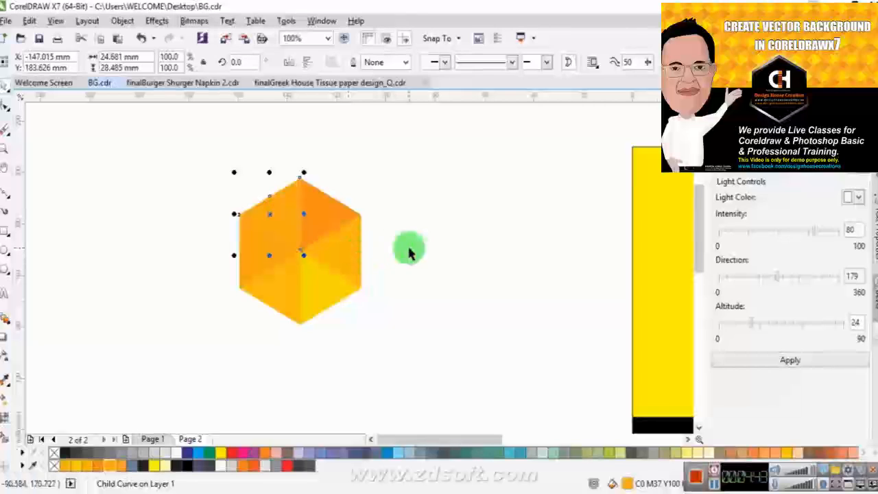
pyautogui.click(330, 233)
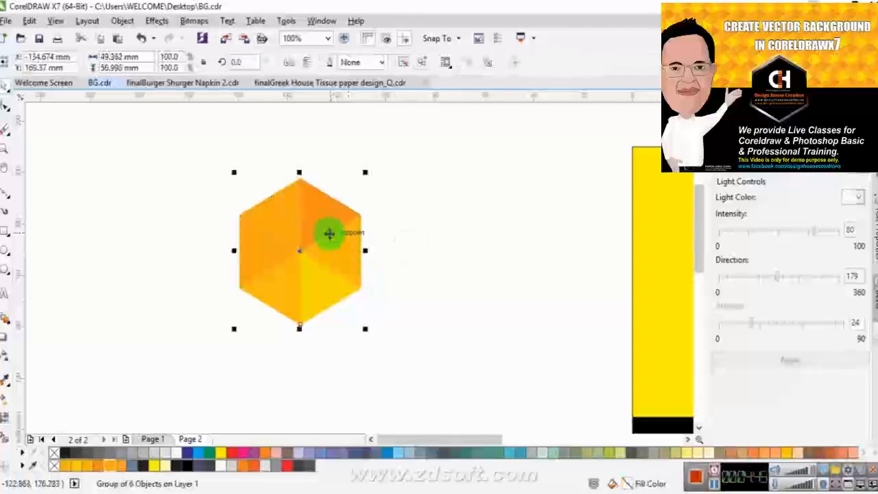
# Try placing two duplicates of the hexagon edge to edge on its right, and undo both copies.
pyautogui.moveTo(288, 234); pyautogui.dragTo(407, 227)
pyautogui.hotkey('ctrl', 'r')
pyautogui.scroll(-2, 277, 241)
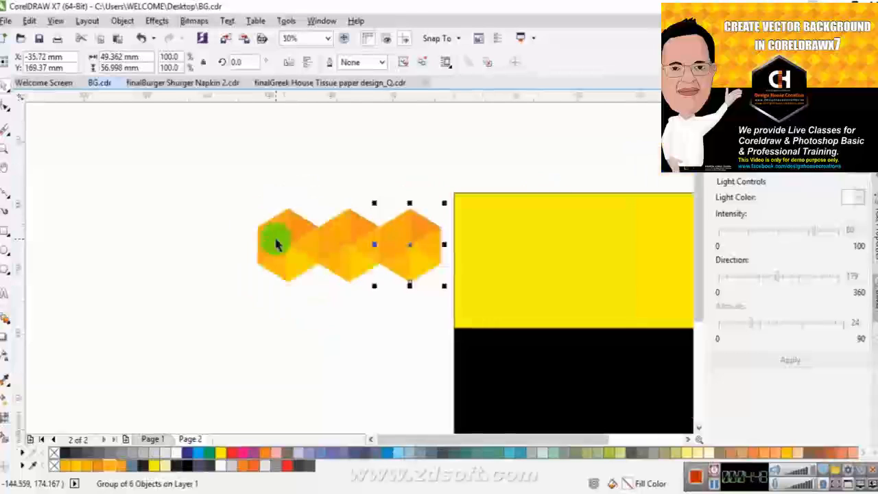
pyautogui.scroll(2, 333, 250)
pyautogui.hotkey('ctrl', 'z')
pyautogui.hotkey('ctrl', 'z')
pyautogui.scroll(-2, 329, 245)
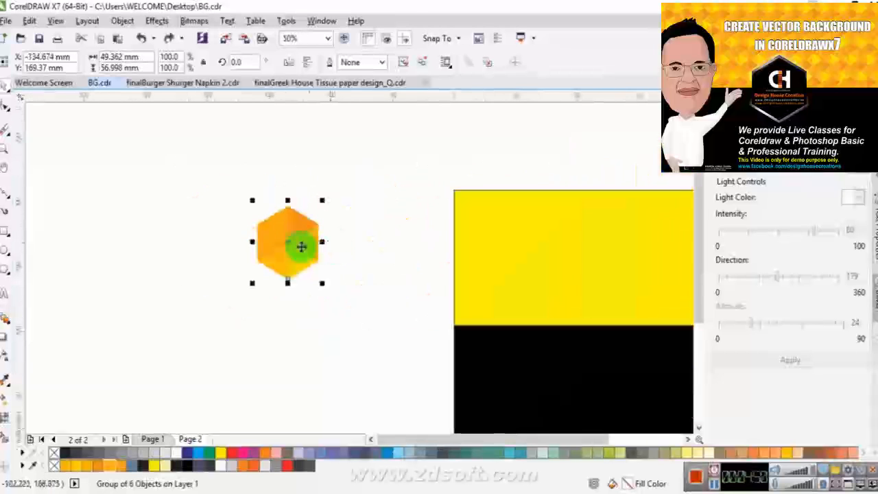
# Place a copy of the hexagon in the empty area above and to the left of the original.
pyautogui.moveTo(300, 245); pyautogui.dragTo(165, 199)
pyautogui.scroll(4, 158, 195)
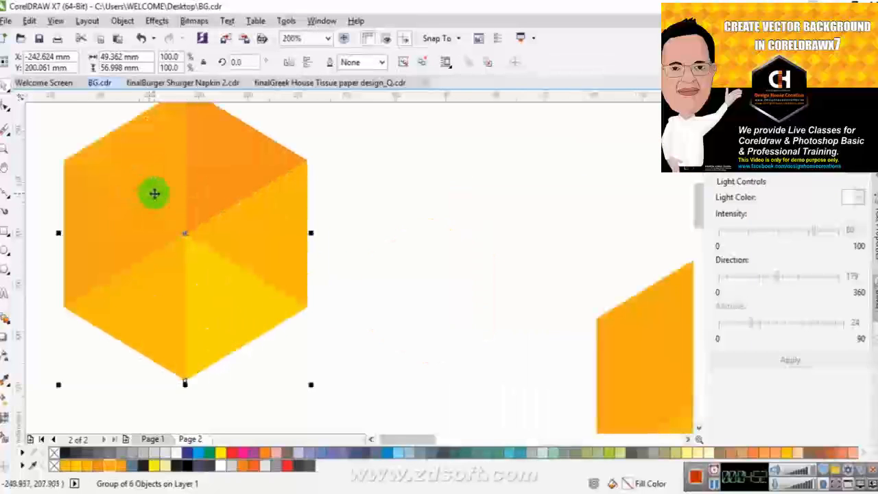
# Try placing another copy against the new hexagon's right edge, and delete it again.
pyautogui.moveTo(117, 196); pyautogui.dragTo(360, 183)
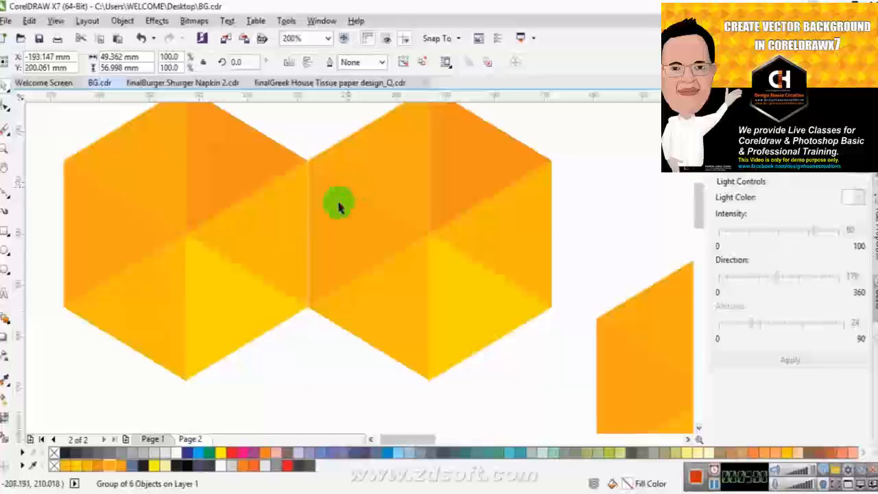
pyautogui.press('Delete')
pyautogui.scroll(-1, 309, 242)
pyautogui.click(294, 233)
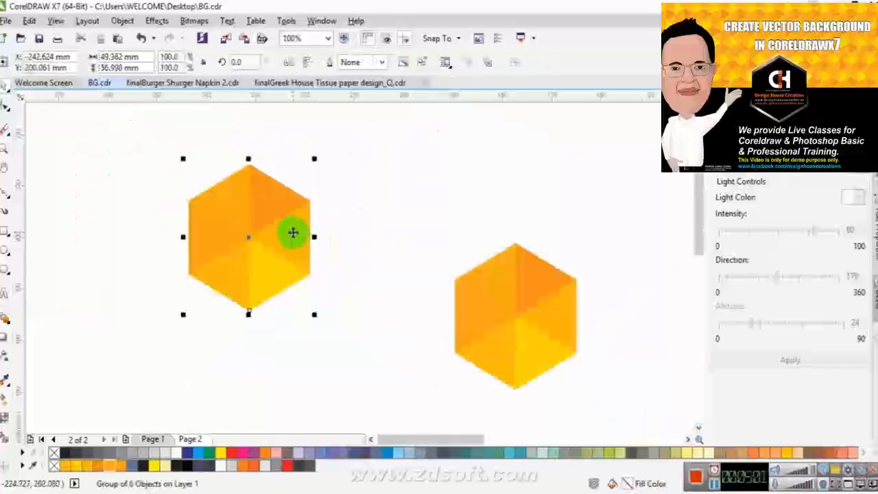
# Add the artistic text "COPY PASTE THIS SHAPES MANY TIMES LIKE THIS" on two lines below the left hexagon.
pyautogui.click(5, 293)
pyautogui.click(91, 364)
pyautogui.write('coPY PAST')
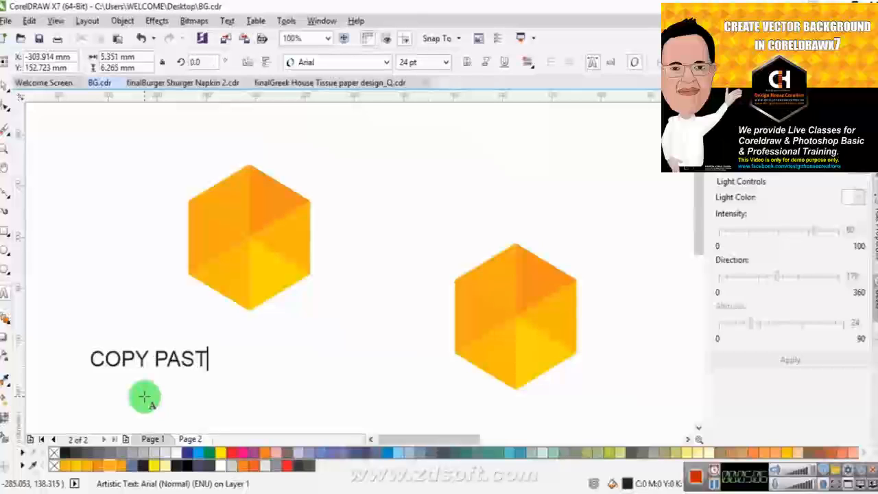
pyautogui.write('E THIS SH')
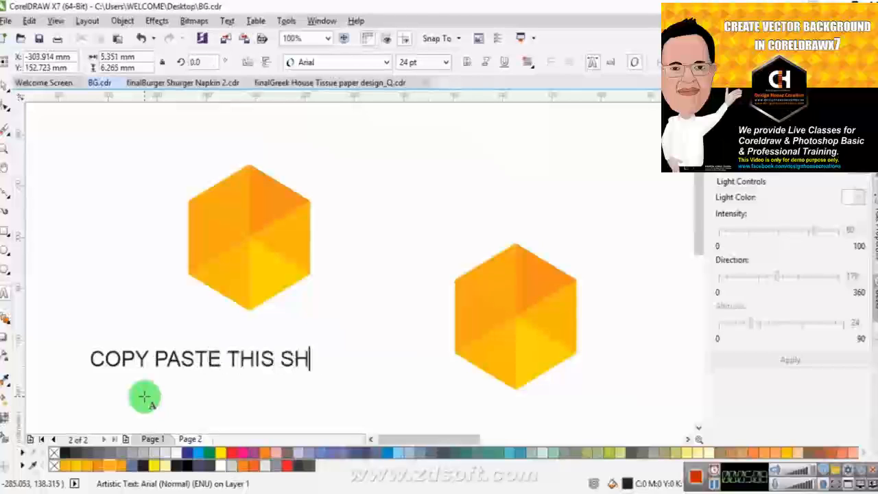
pyautogui.write('APES MANY')
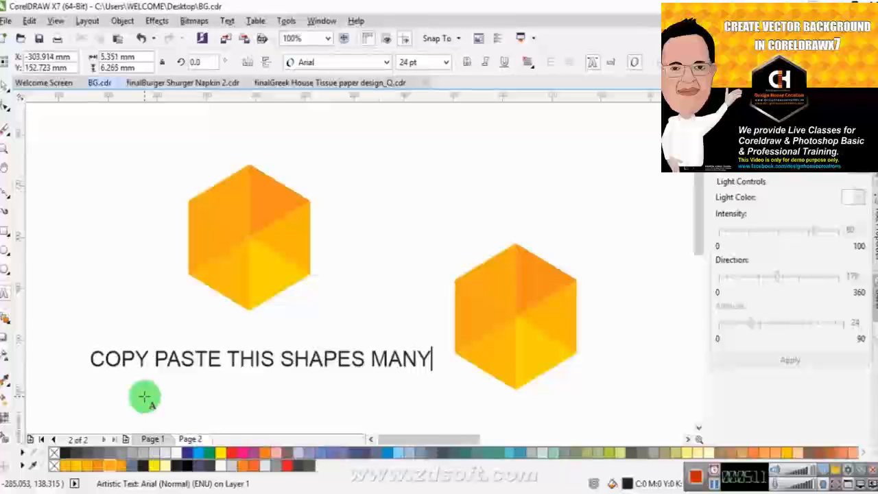
pyautogui.write('MES IN MANY')
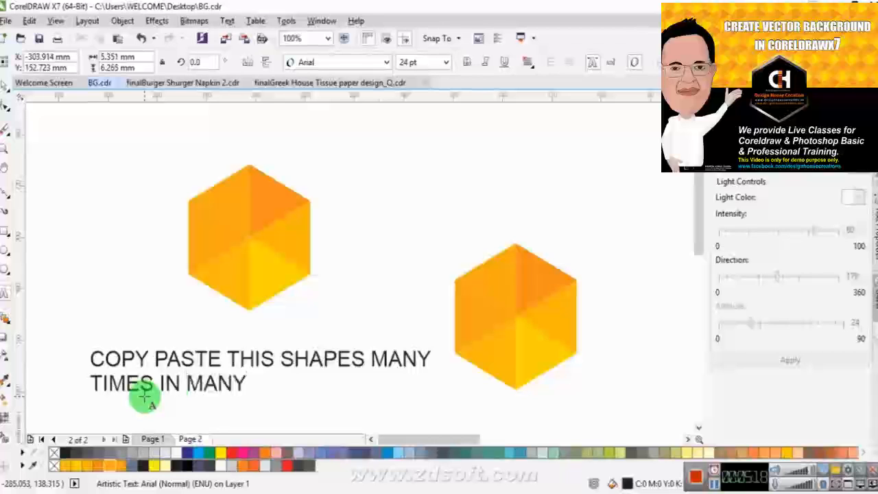
pyautogui.press('BackSpace')
pyautogui.press('BackSpace')
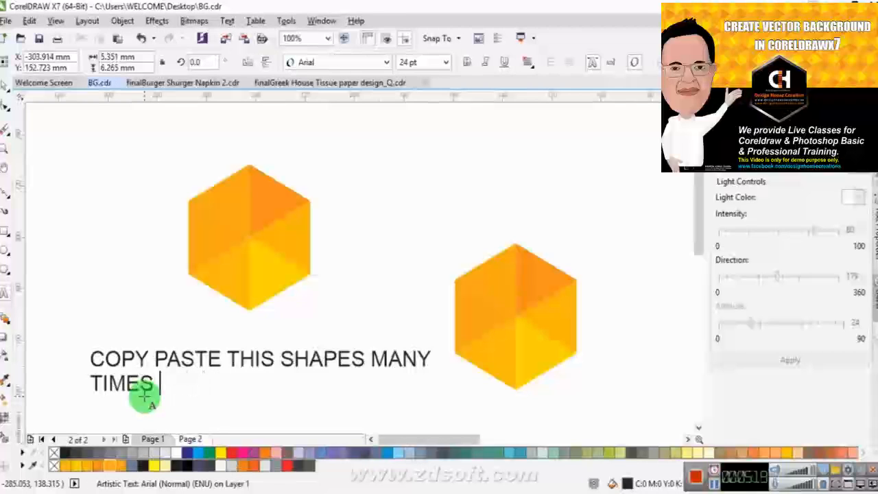
pyautogui.write('IKE THIS')
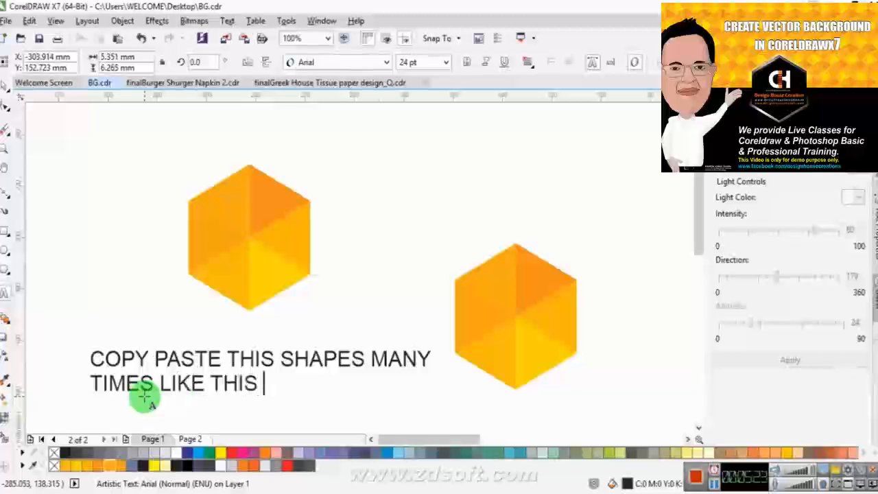
pyautogui.hotkey('ctrl', 'space')
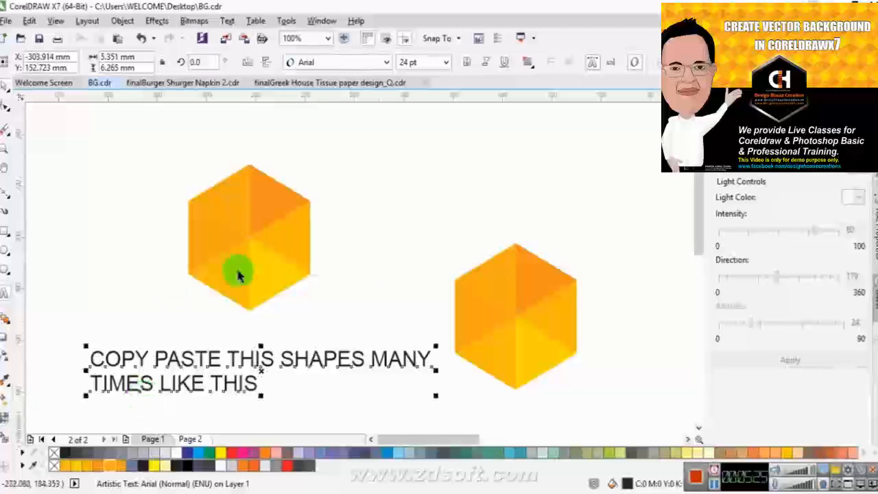
# Delete the text note and the right-hand hexagon, keeping only the left hexagon.
pyautogui.press('Delete')
pyautogui.click(563, 290)
pyautogui.press('Delete')
# Duplicate the hexagon edge to edge toward the right to build a horizontal row of six hexagons.
pyautogui.click(239, 227)
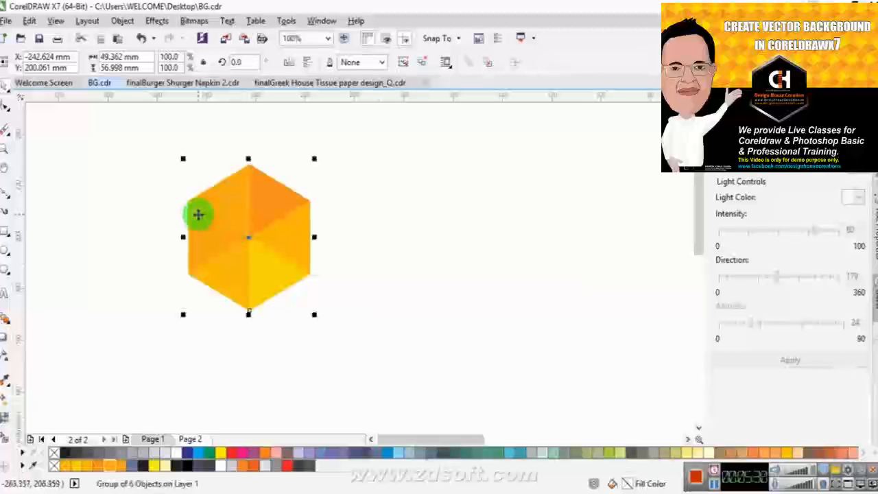
pyautogui.moveTo(197, 215); pyautogui.dragTo(319, 211)
pyautogui.rightClick(319, 210)
pyautogui.hotkey('ctrl', 'd')
pyautogui.scroll(-3, 261, 230)
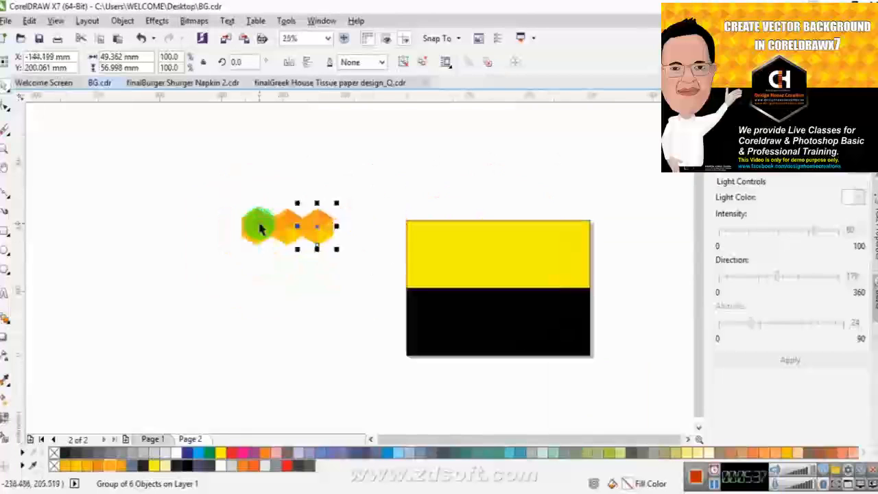
pyautogui.hotkey('ctrl', 'd')
pyautogui.hotkey('ctrl', 'd')
pyautogui.hotkey('ctrl', 'd')
pyautogui.hotkey('ctrl', 'd')
pyautogui.hotkey('ctrl', 'd')
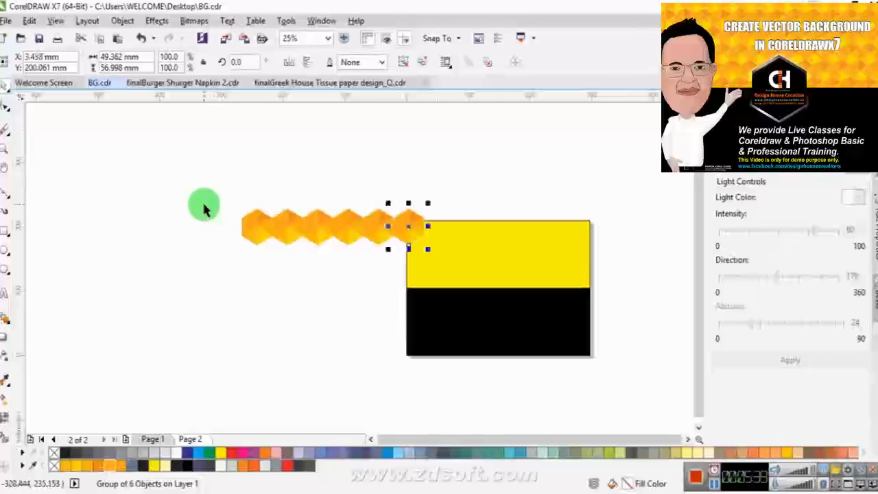
# Extend the row to 13 hexagons with further duplicates and group the whole row.
pyautogui.hotkey('ctrl', 'd')
pyautogui.hotkey('ctrl', 'd')
pyautogui.hotkey('ctrl', 'd')
pyautogui.hotkey('ctrl', 'd')
pyautogui.hotkey('ctrl', 'd')
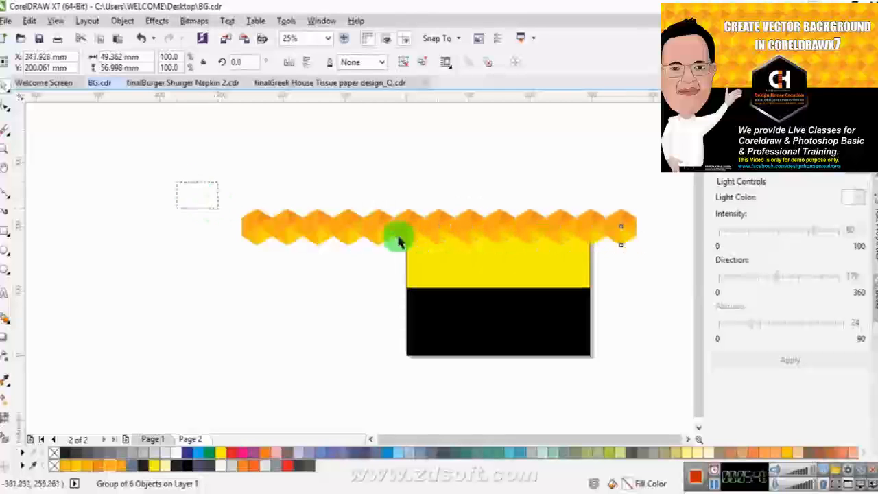
pyautogui.moveTo(177, 184); pyautogui.dragTo(662, 274)
pyautogui.hotkey('ctrl', 'g')
# Move the grouped hexagon row up and to the left, and scale it proportionally to about 63.9%.
pyautogui.moveTo(355, 226); pyautogui.dragTo(253, 156)
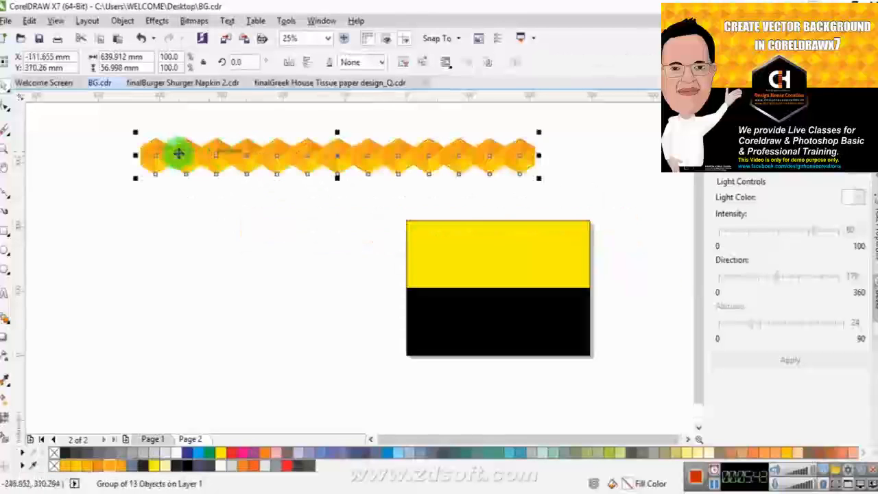
pyautogui.moveTo(539, 177); pyautogui.dragTo(383, 182)
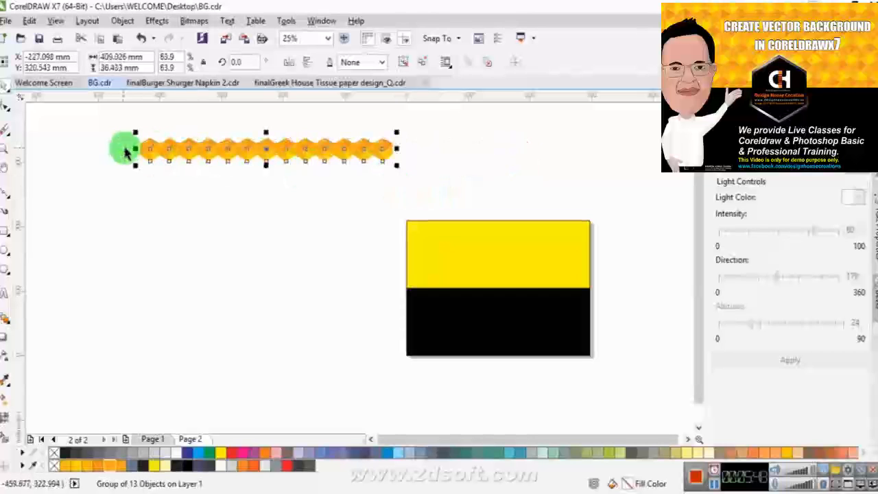
# Try placing a copy of the scaled row end to end on its right, and delete that copy.
pyautogui.moveTo(147, 150); pyautogui.dragTo(380, 138)
pyautogui.rightClick(398, 149)
pyautogui.scroll(2, 391, 142)
pyautogui.scroll(1, 396, 148)
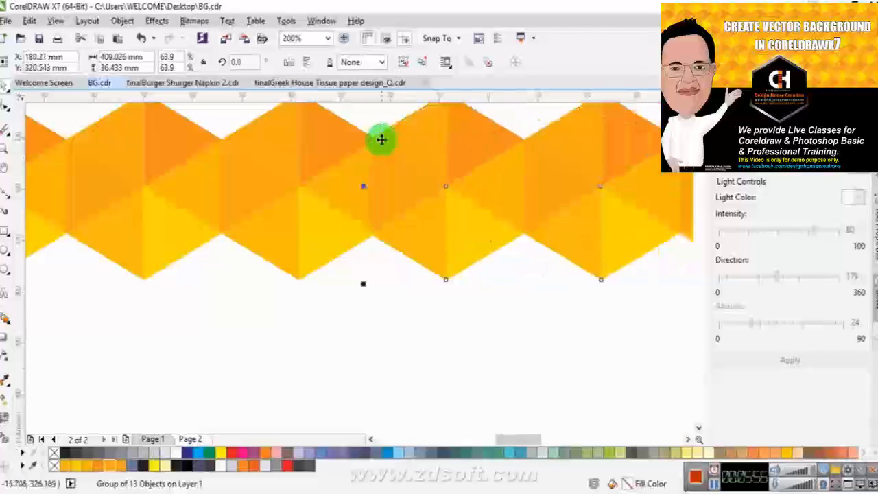
pyautogui.scroll(2, 382, 139)
pyautogui.press('Delete')
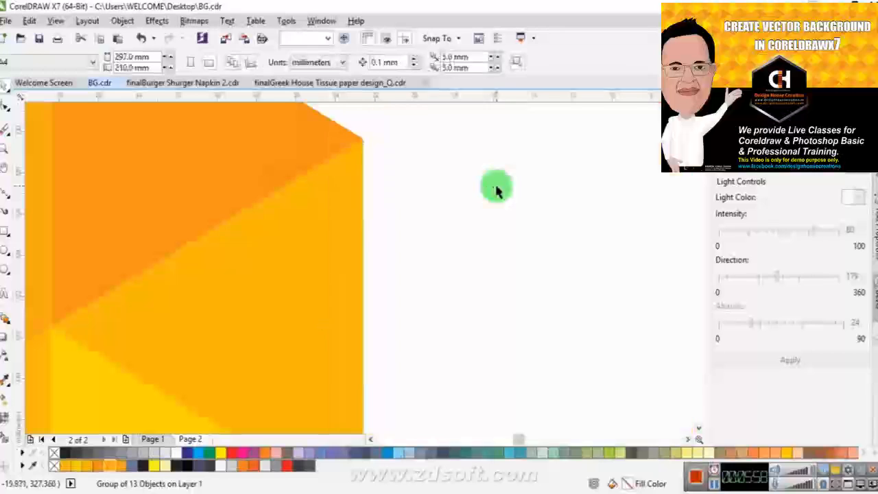
# Undo the row's copying, scaling, moving and grouping and its last duplicates, back to a row of six hexagons.
pyautogui.scroll(-5, 498, 193)
pyautogui.hotkey('ctrl', 'z')
pyautogui.hotkey('ctrl', 'z')
pyautogui.hotkey('ctrl', 'z')
pyautogui.hotkey('ctrl', 'z')
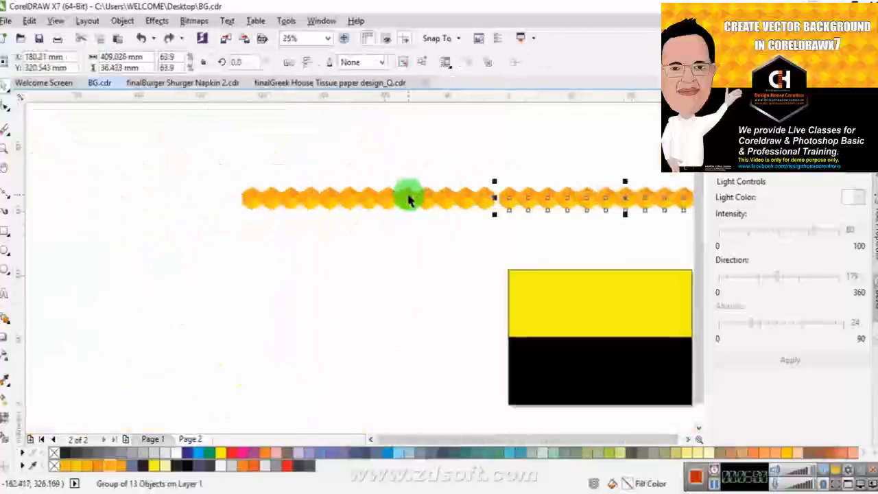
pyautogui.hotkey('ctrl', 'z')
pyautogui.hotkey('ctrl', 'z')
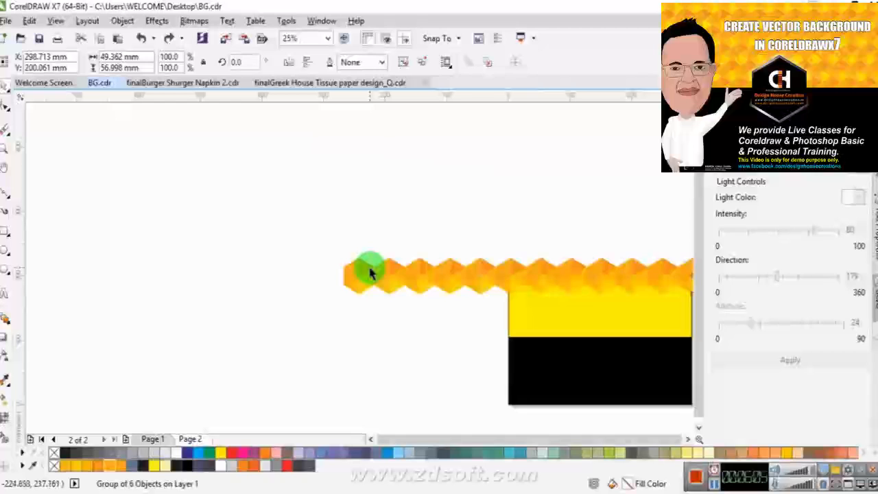
pyautogui.hotkey('ctrl', 'z')
pyautogui.hotkey('ctrl', 'z')
pyautogui.hotkey('ctrl', 'z')
pyautogui.hotkey('ctrl', 'z')
pyautogui.hotkey('ctrl', 'z')
pyautogui.hotkey('ctrl', 'z')
pyautogui.hotkey('ctrl', 'z')
pyautogui.hotkey('ctrl', 'z')
pyautogui.hotkey('ctrl', 'z')
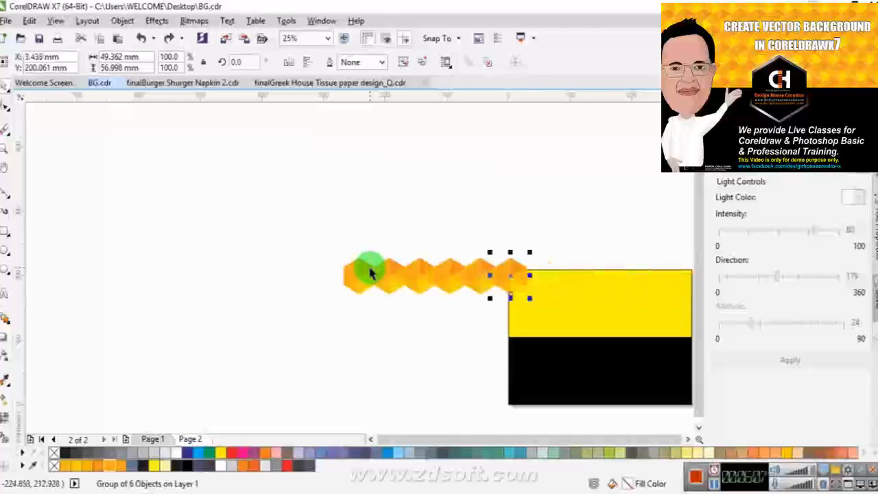
# Undo the remaining row duplicates and replace the single hexagon with a copy of it placed higher and to the left.
pyautogui.hotkey('ctrl', 'z')
pyautogui.hotkey('ctrl', 'z')
pyautogui.moveTo(369, 268); pyautogui.dragTo(307, 230)
pyautogui.rightClick(307, 230)
pyautogui.click(363, 276)
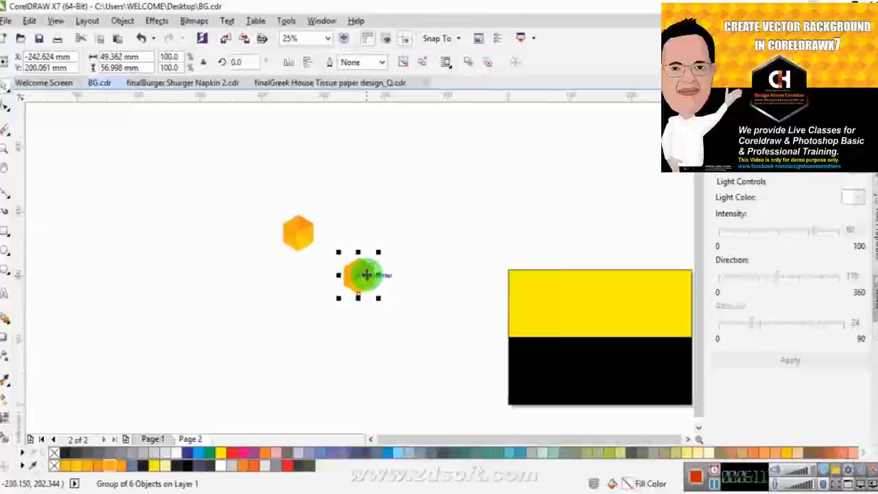
pyautogui.press('Delete')
# Add an Arial 24 pt text note below the hexagon reading WE CAN USE ANOTHER COMMAND FOR THIS PROCESS ALSO.
pyautogui.scroll(3, 328, 237)
pyautogui.click(4, 293)
pyautogui.click(191, 333)
pyautogui.write('W')
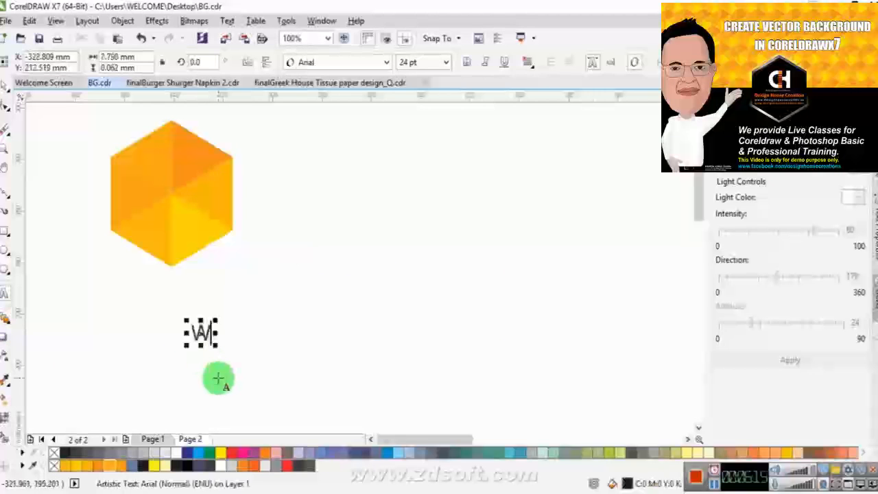
pyautogui.write('E')
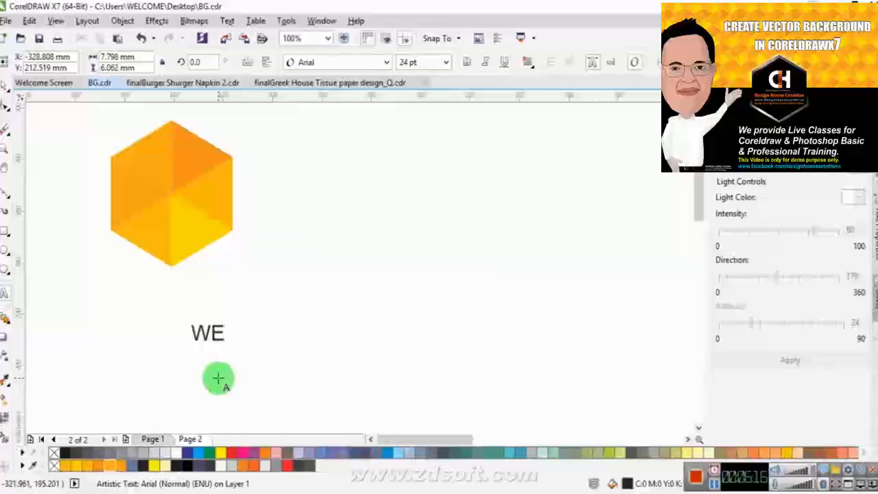
pyautogui.write(' CAN USE ANOTHER C')
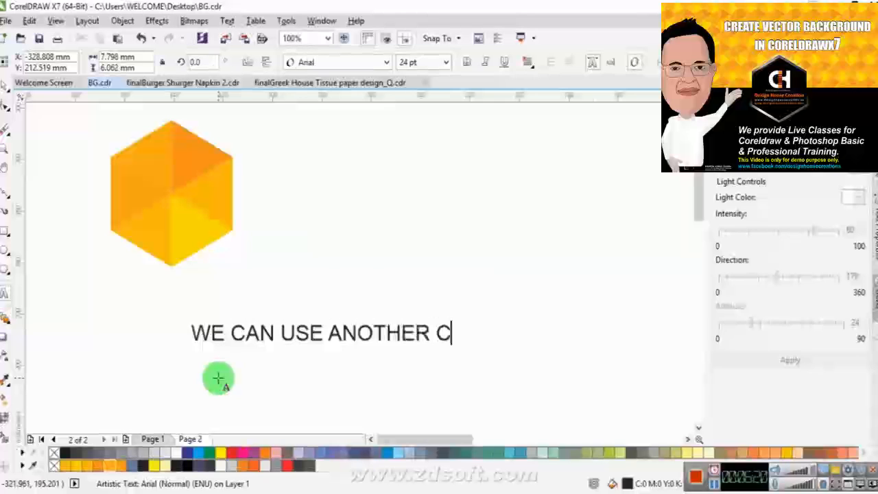
pyautogui.write('OMMAND ')
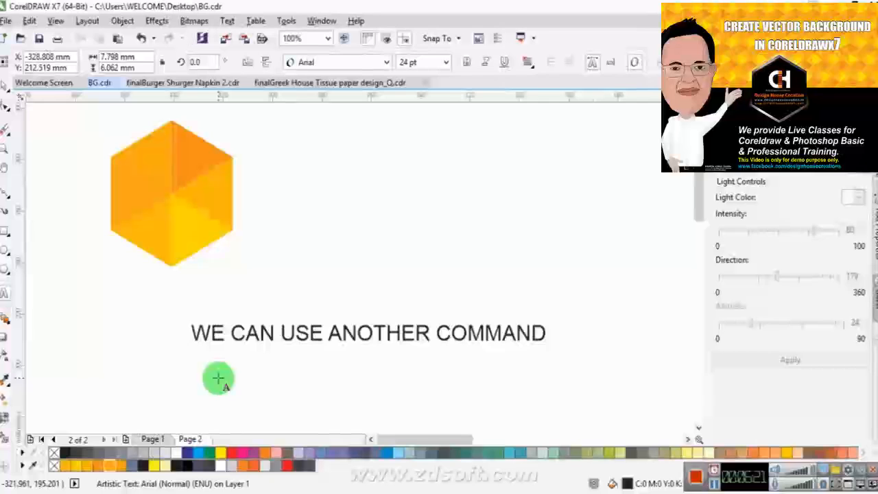
pyautogui.write('FOR THIS PROCESS ALSO')
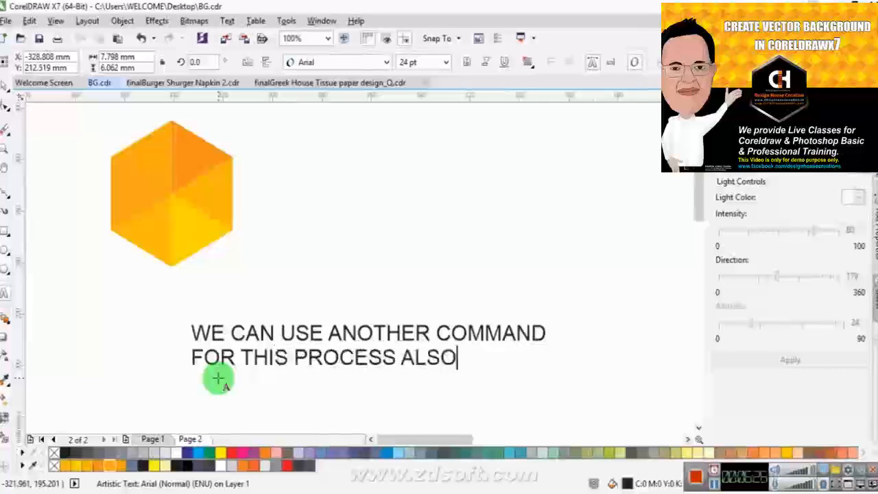
pyautogui.hotkey('ctrl', 'space')
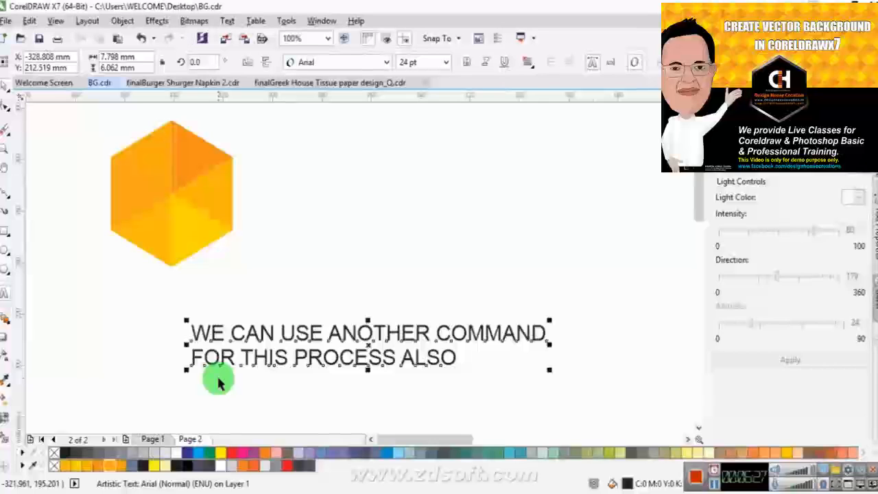
# Extend the text note with PRESS and a further line reading ALT+F7.
pyautogui.hotkey('ctrl', 'space')
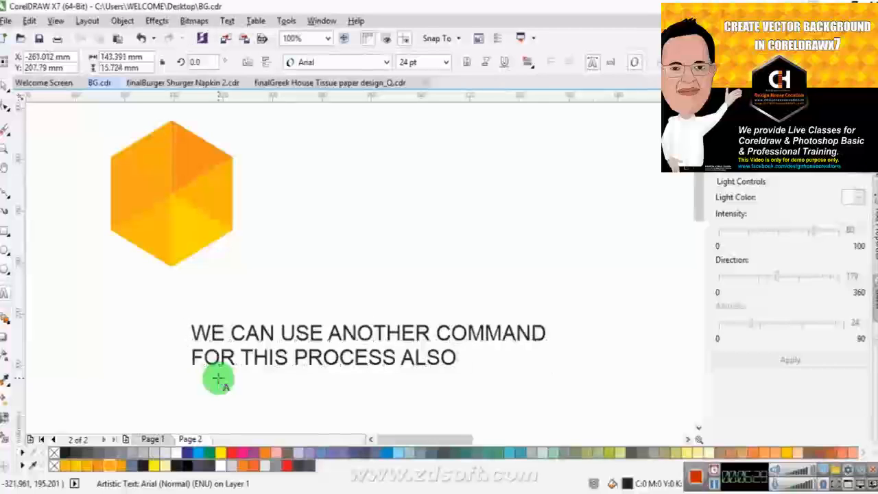
pyautogui.write('PRESS')
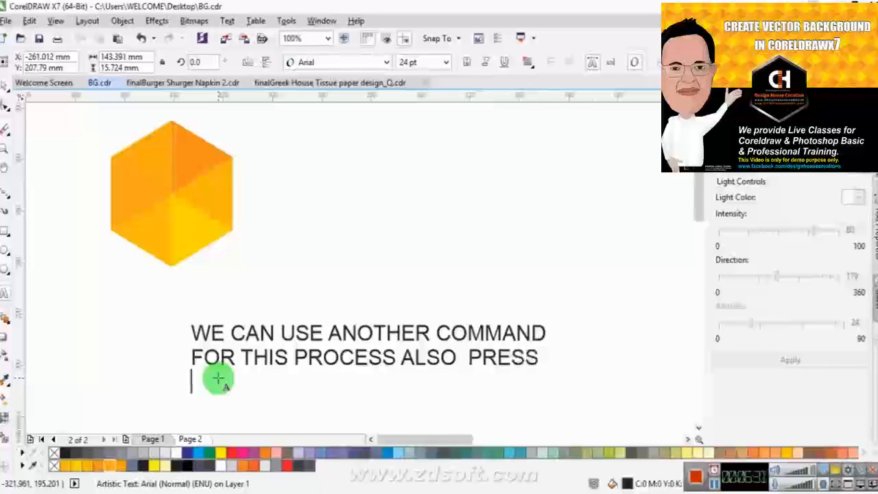
pyautogui.press('Return')
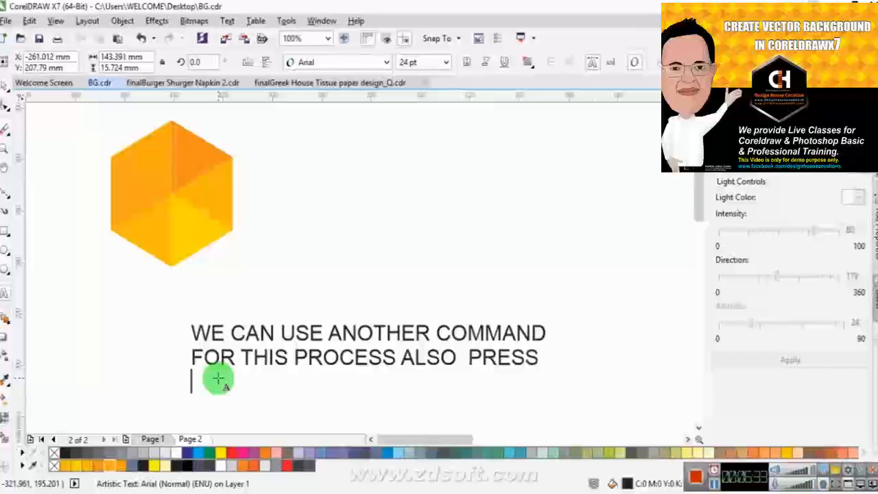
pyautogui.write('ALT+F7')
pyautogui.hotkey('ctrl', 'space')
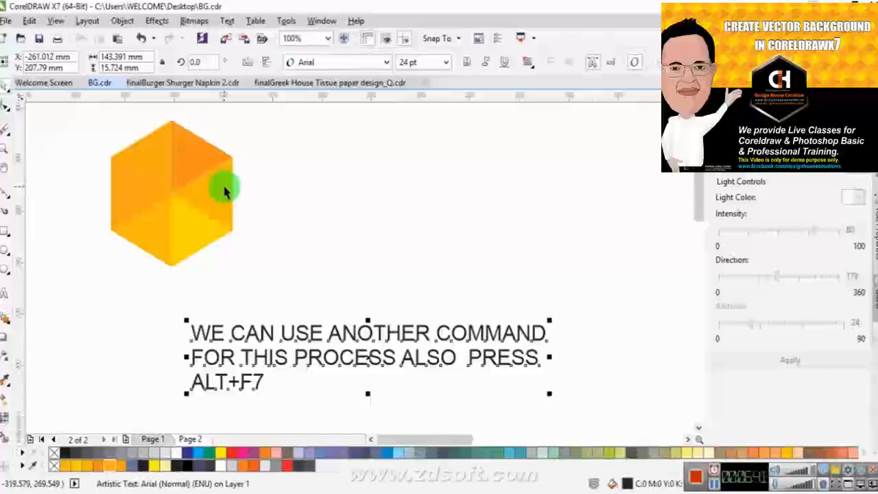
# Create 15 copies of the hexagon in a row to its right with the position transformation, using the right-middle relative anchor.
pyautogui.hotkey('alt', 'F8')
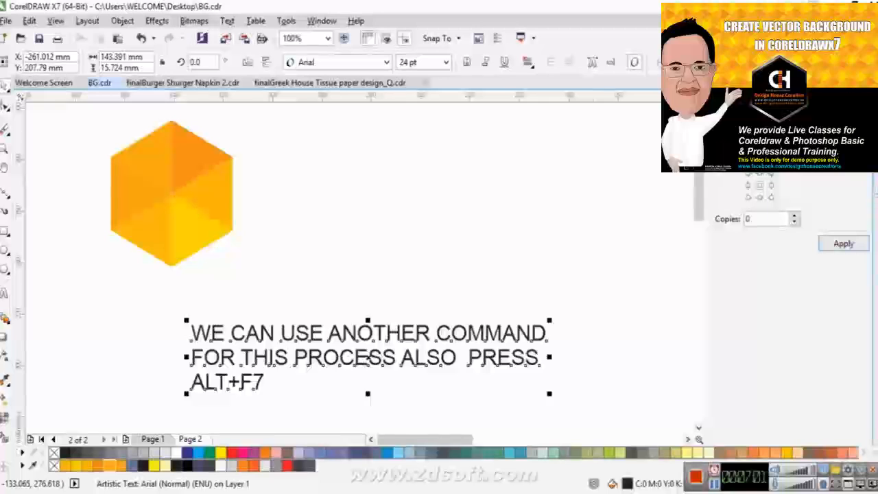
pyautogui.click(169, 170)
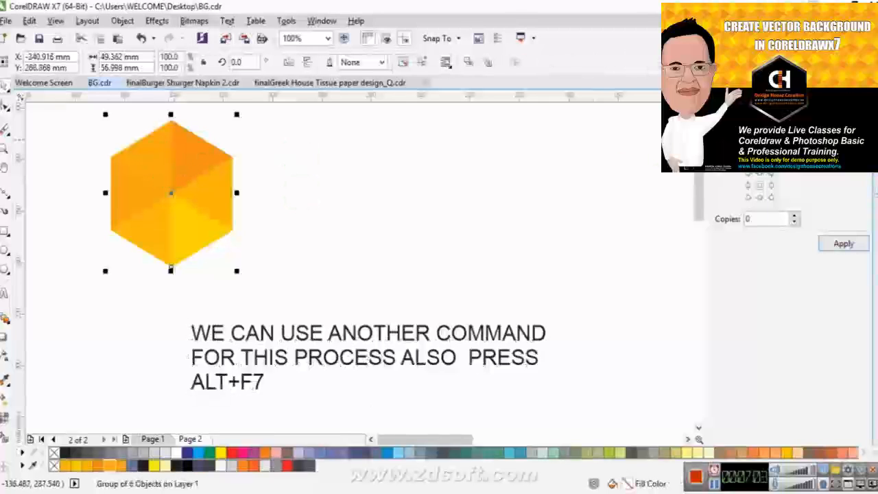
pyautogui.click(757, 173)
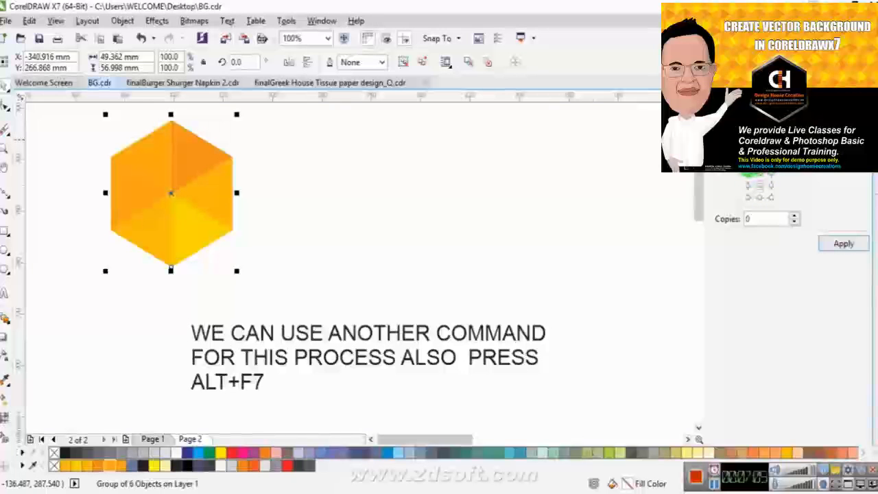
pyautogui.click(769, 179)
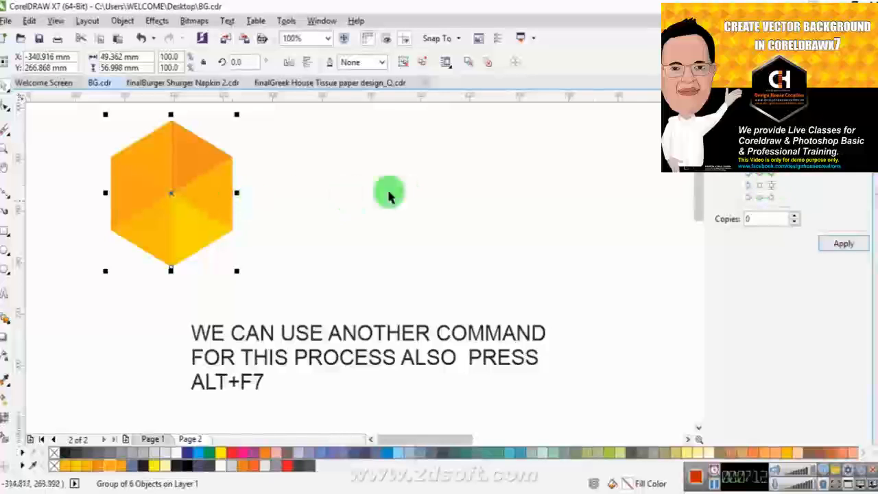
pyautogui.moveTo(794, 218); pyautogui.dragTo(712, 223)
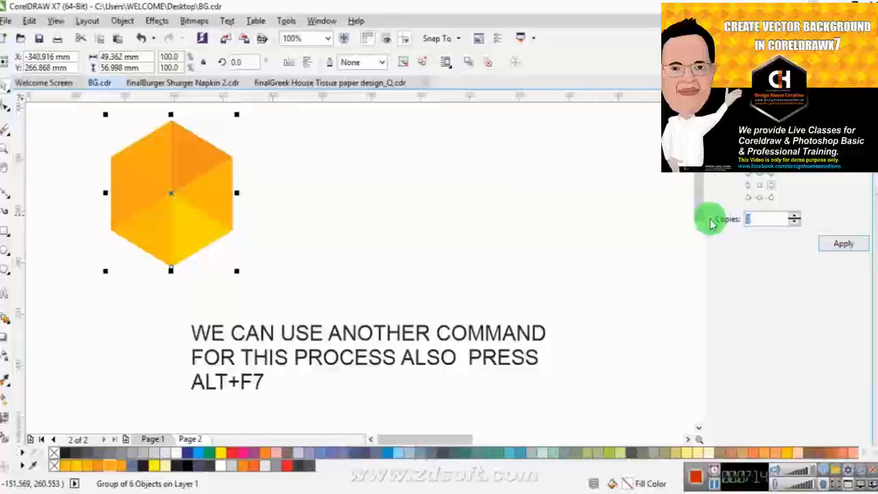
pyautogui.write('15')
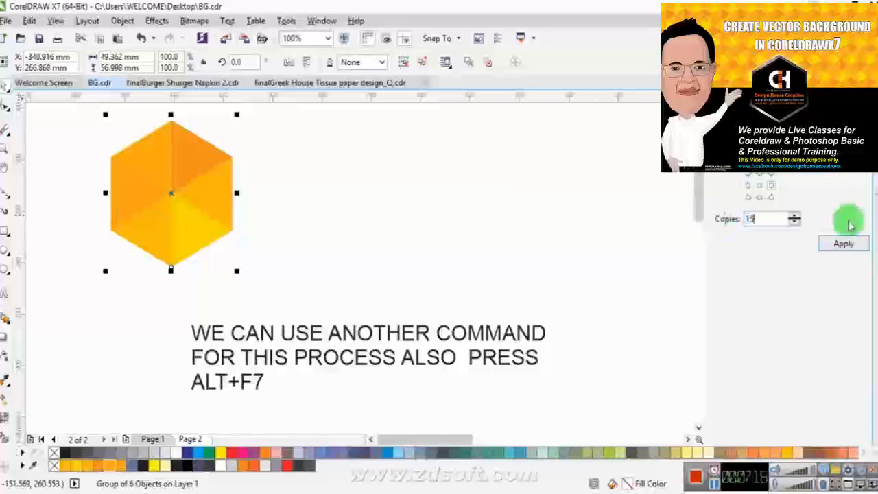
pyautogui.scroll(-1, 336, 288)
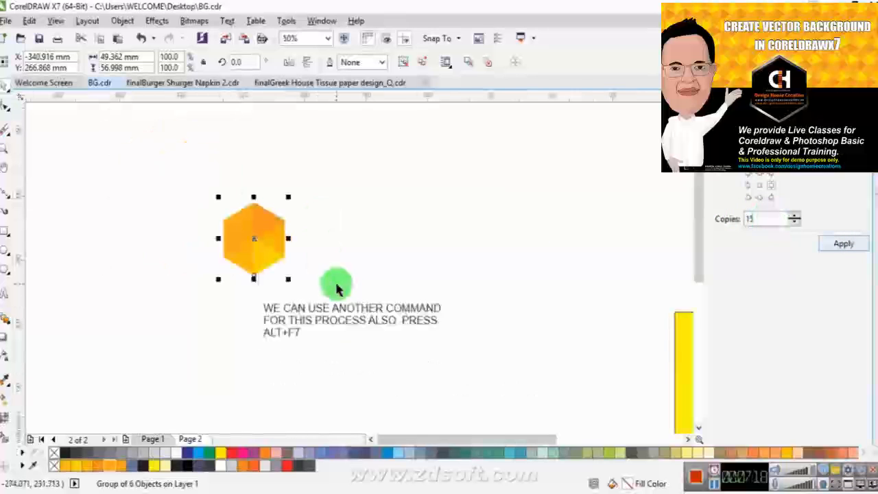
pyautogui.click(834, 245)
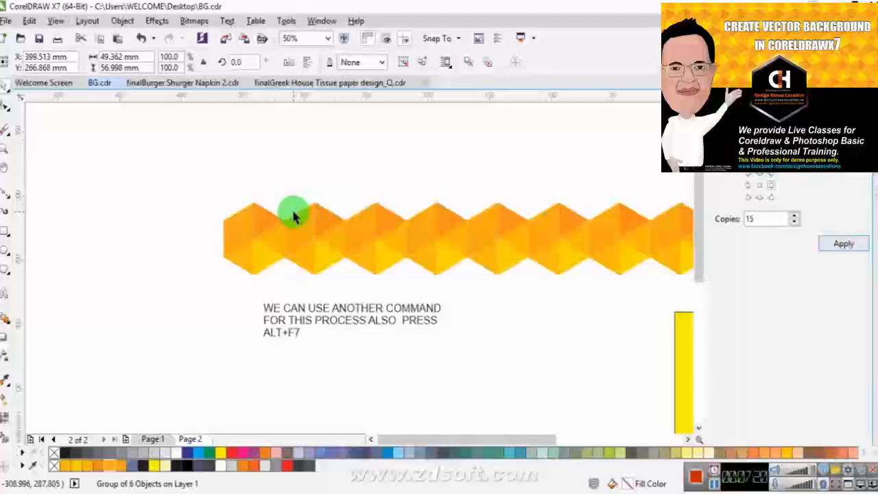
# Move the whole row of 16 hexagons higher above the page and group it.
pyautogui.scroll(-1, 314, 248)
pyautogui.click(314, 251)
pyautogui.click(335, 259)
pyautogui.moveTo(335, 259); pyautogui.dragTo(96, 269)
pyautogui.scroll(-1, 199, 245)
pyautogui.moveTo(189, 211); pyautogui.dragTo(538, 253)
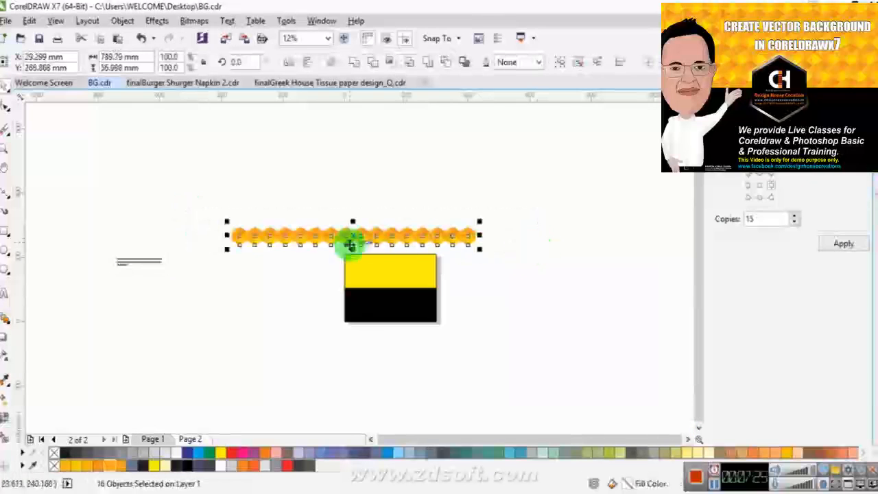
pyautogui.moveTo(336, 235); pyautogui.dragTo(277, 145)
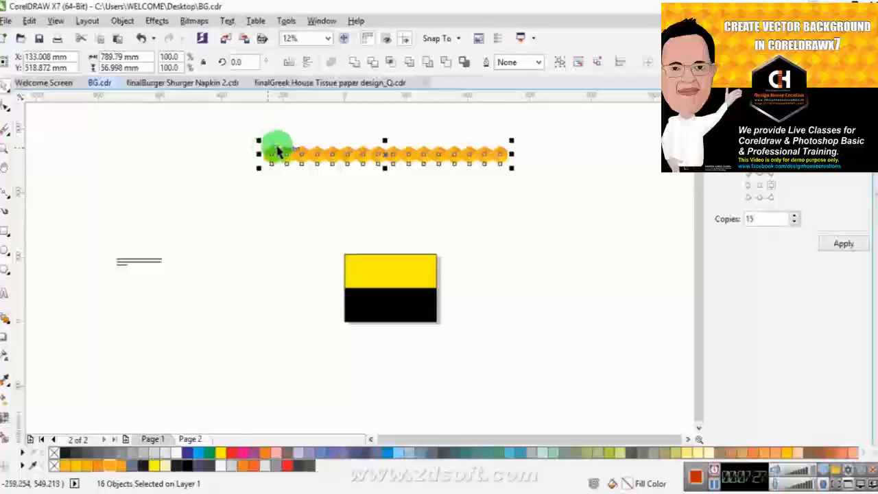
pyautogui.scroll(2, 277, 145)
pyautogui.hotkey('ctrl', 'g')
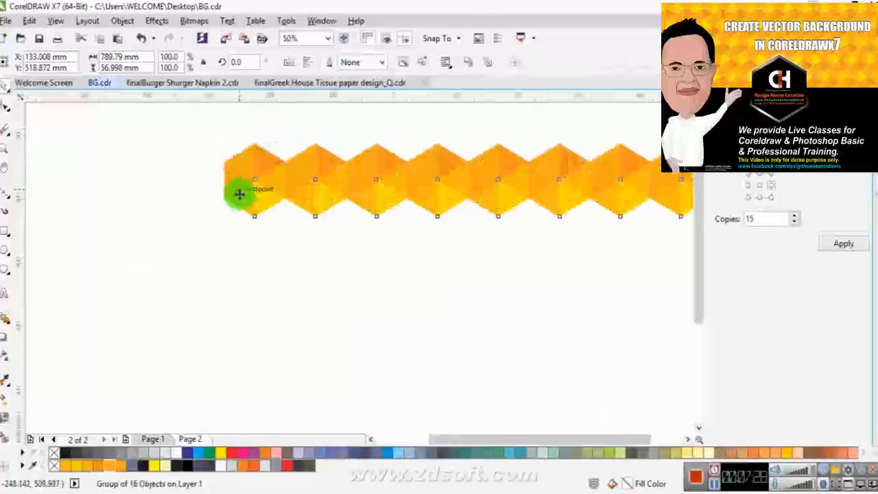
# Move the text note to just below the left end of the hexagon row.
pyautogui.scroll(-1, 241, 185)
pyautogui.scroll(1, 245, 182)
pyautogui.scroll(-1, 245, 182)
pyautogui.scroll(-1, 239, 236)
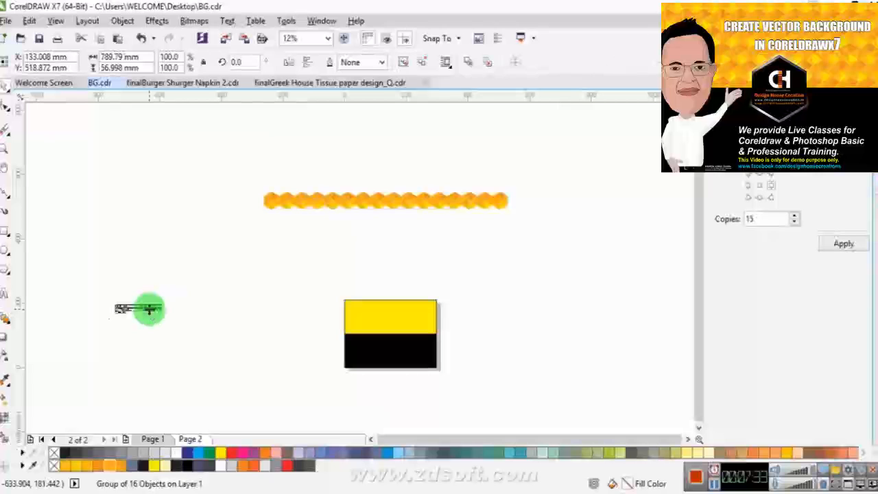
pyautogui.click(147, 308)
pyautogui.moveTo(146, 308); pyautogui.dragTo(255, 222)
pyautogui.scroll(2, 256, 222)
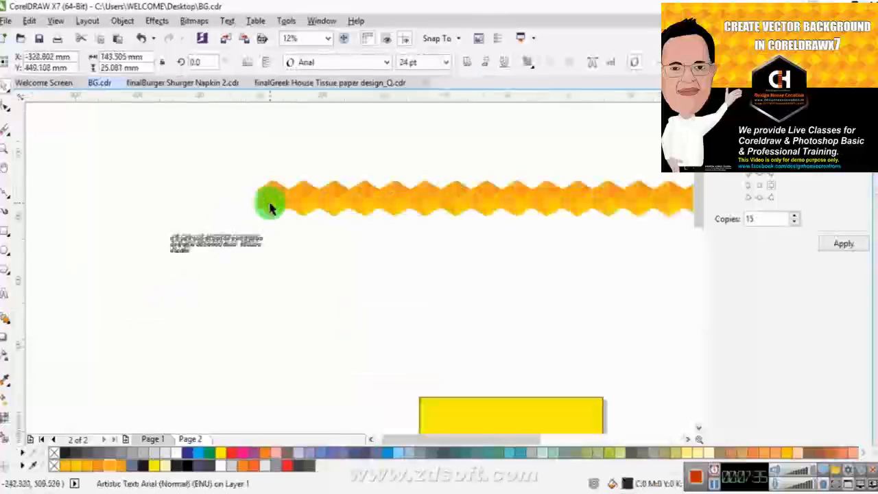
# Rewrite the note as COPY PASTE SAME VERTICALLY, enlarged to about 62.9 pt, and delete it.
pyautogui.click(99, 296)
pyautogui.hotkey('ctrl', 'a')
pyautogui.write('coPY')
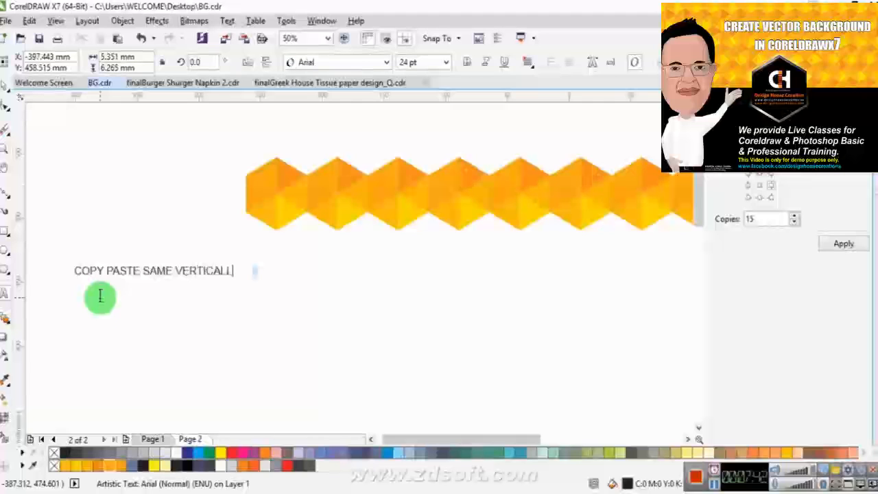
pyautogui.hotkey('ctrl', 'space')
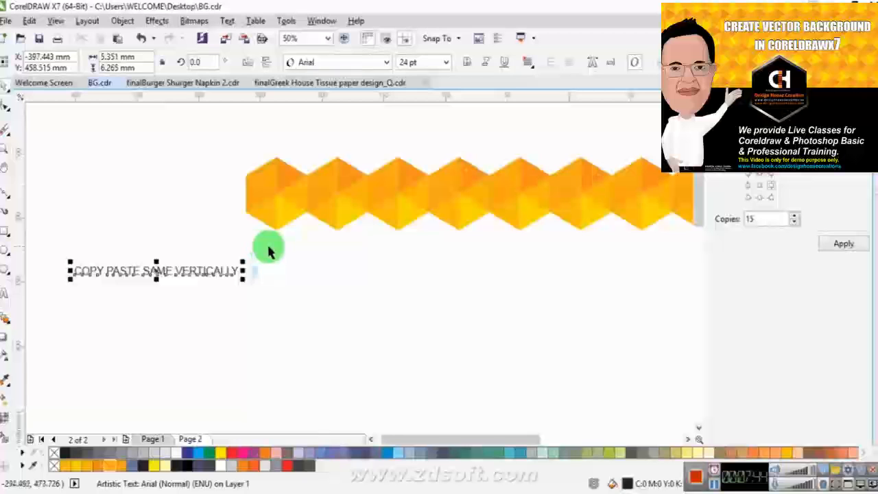
pyautogui.moveTo(243, 278); pyautogui.dragTo(507, 365)
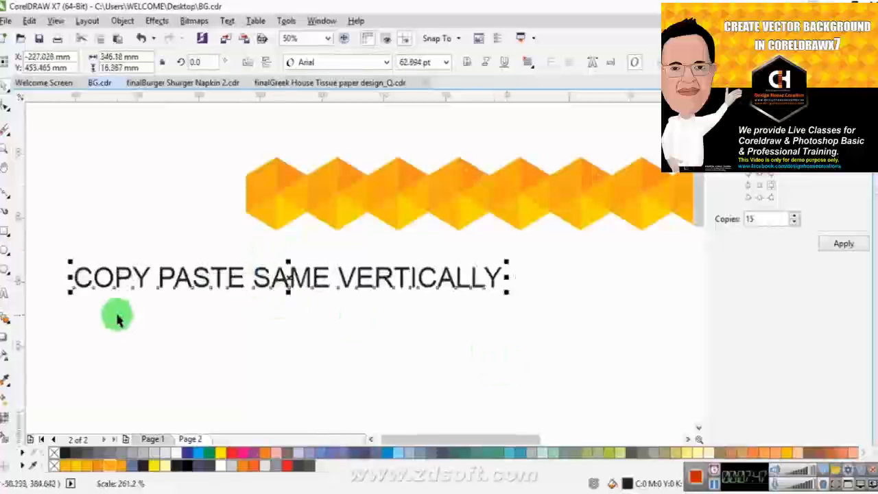
pyautogui.press('Delete')
# Try placing a copy of the hexagon row below the first, shifted about half a hexagon to the left, and undo it.
pyautogui.click(339, 195)
pyautogui.moveTo(336, 180); pyautogui.dragTo(309, 231)
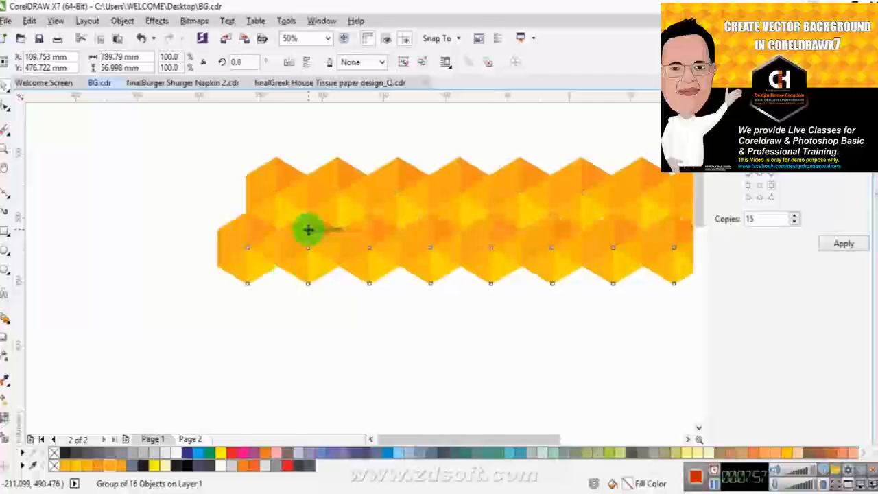
pyautogui.scroll(5, 309, 227)
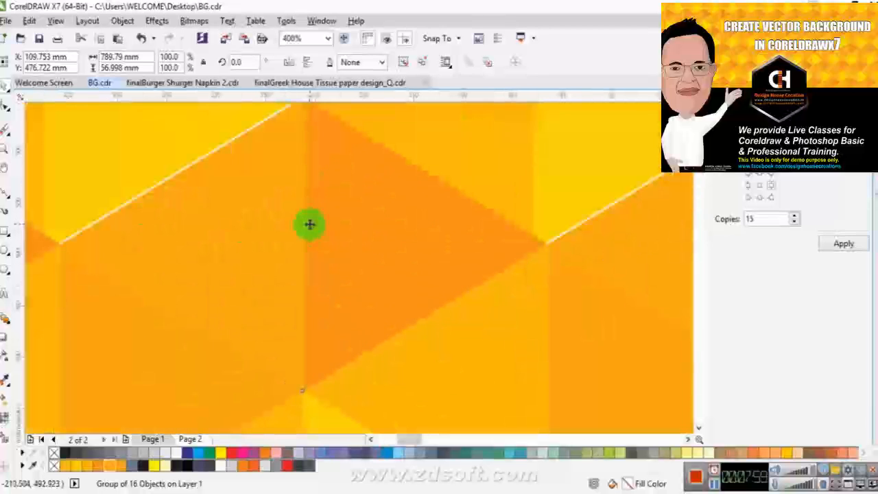
pyautogui.scroll(-2, 308, 211)
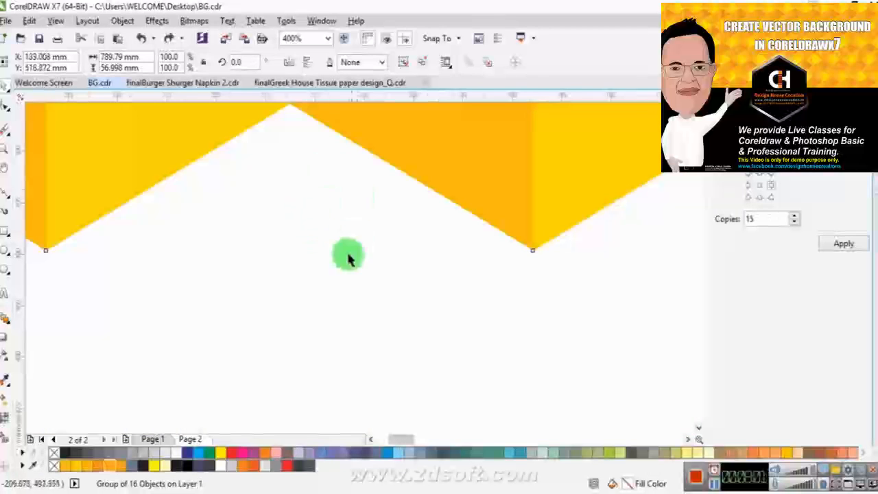
# Place a copy of the hexagon row interlocking beneath the original, shifted half a hexagon to the left without gaps.
pyautogui.scroll(-2, 347, 206)
pyautogui.moveTo(347, 172); pyautogui.dragTo(301, 261)
pyautogui.scroll(-3, 301, 262)
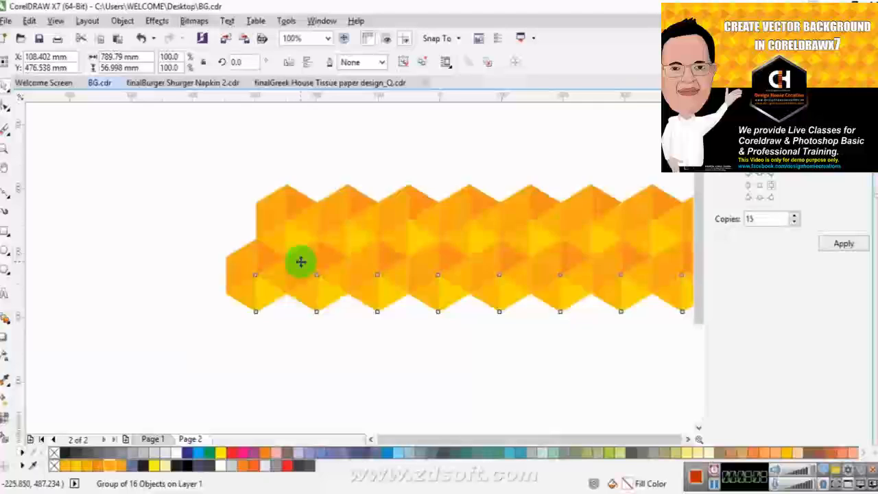
# Repeat the offset row duplication eight times to build a slanted honeycomb block of 10 rows.
pyautogui.hotkey('ctrl', 'r')
pyautogui.hotkey('ctrl', 'r')
pyautogui.hotkey('ctrl', 'r')
pyautogui.hotkey('ctrl', 'r')
pyautogui.hotkey('ctrl', 'r')
pyautogui.hotkey('ctrl', 'r')
pyautogui.hotkey('ctrl', 'r')
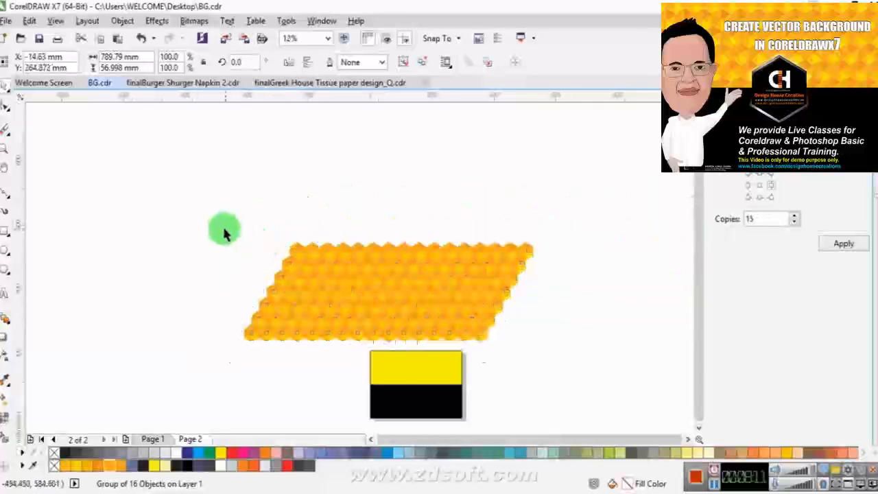
pyautogui.hotkey('ctrl', 'r')
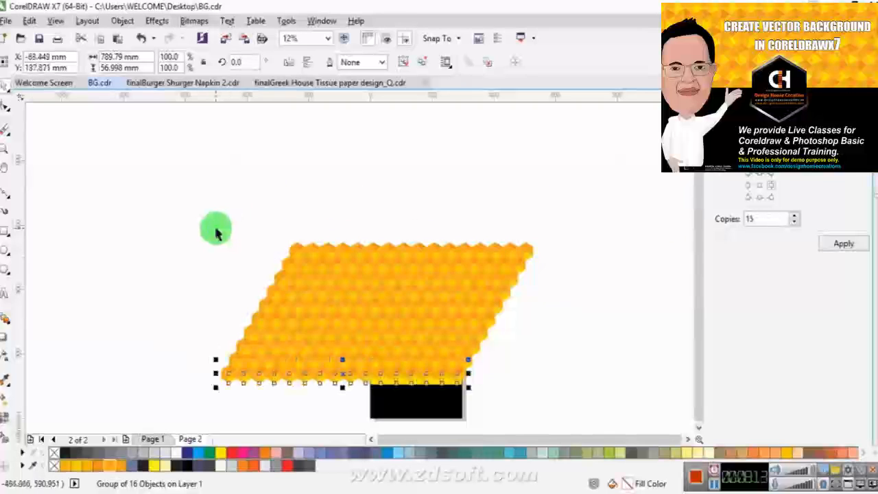
# Try cutting the whole block of hexagon rows, and undo the cut.
pyautogui.moveTo(204, 230); pyautogui.dragTo(543, 398)
pyautogui.scroll(4, 401, 401)
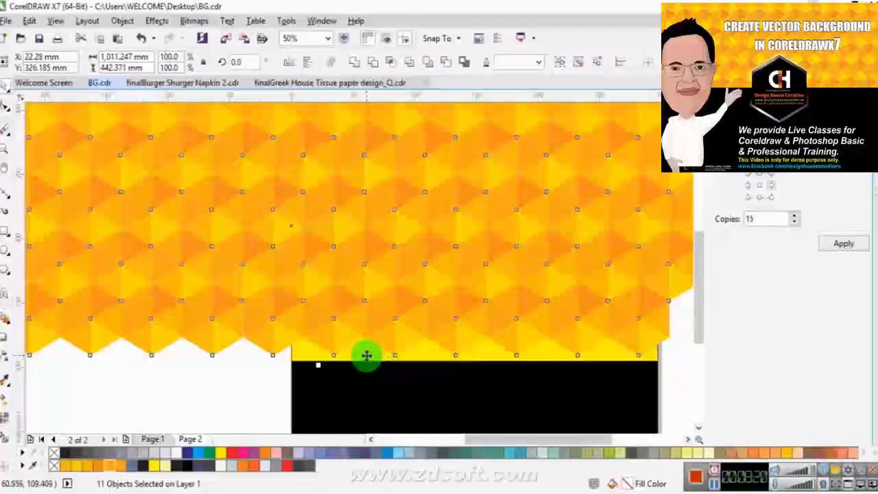
pyautogui.hotkey('ctrl', 'x')
pyautogui.hotkey('ctrl', 'z')
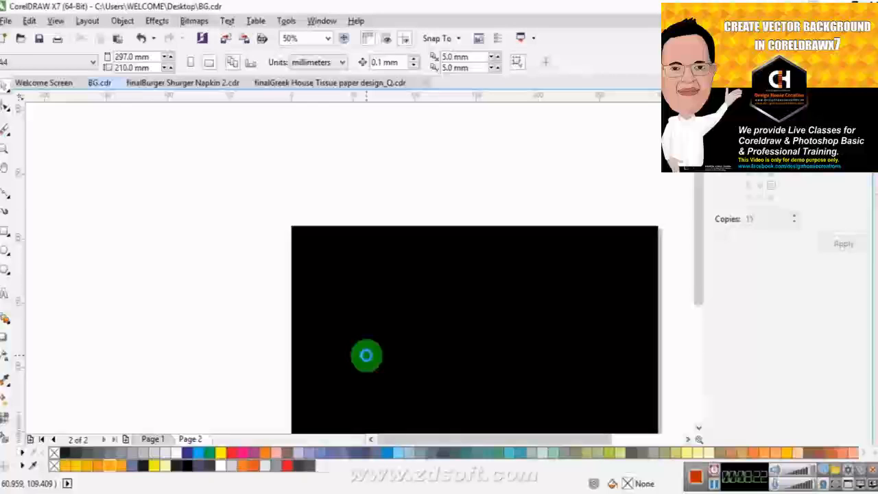
# Cut the whole block of ten hexagon rows and paste it back in place over the page.
pyautogui.keyDown('shift'); pyautogui.click(367, 356); pyautogui.keyUp('shift')
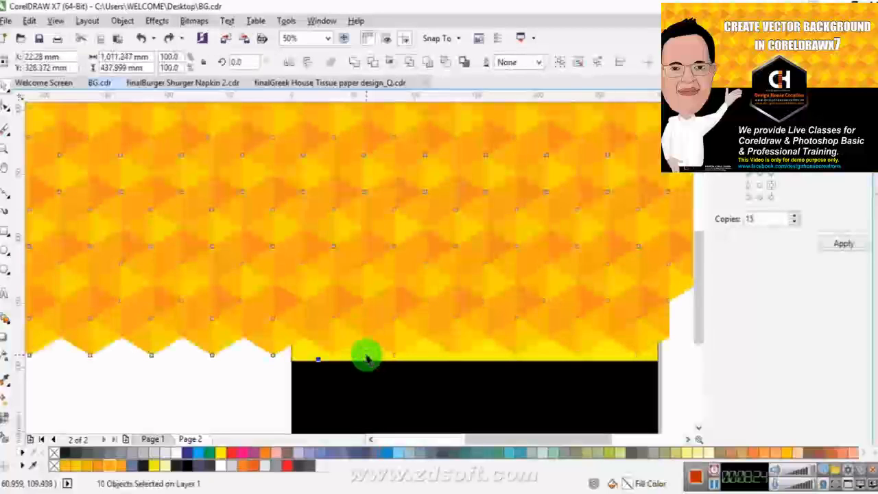
pyautogui.hotkey('ctrl', 'x')
pyautogui.scroll(-2, 367, 358)
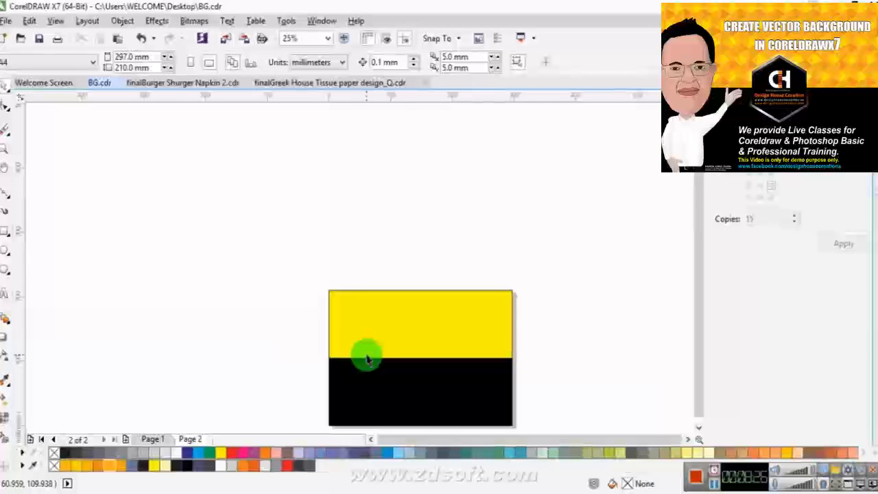
pyautogui.hotkey('ctrl', 'v')
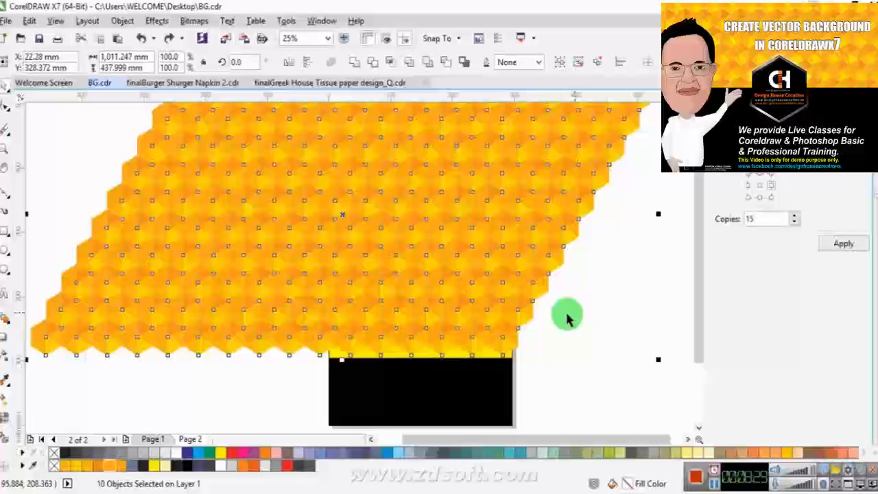
# Group the ten hexagon rows and scale the group down about its centre to about 701 × 304 mm.
pyautogui.hotkey('ctrl', 'g')
pyautogui.scroll(-1, 554, 314)
pyautogui.moveTo(607, 342); pyautogui.dragTo(500, 284)
pyautogui.click(472, 274)
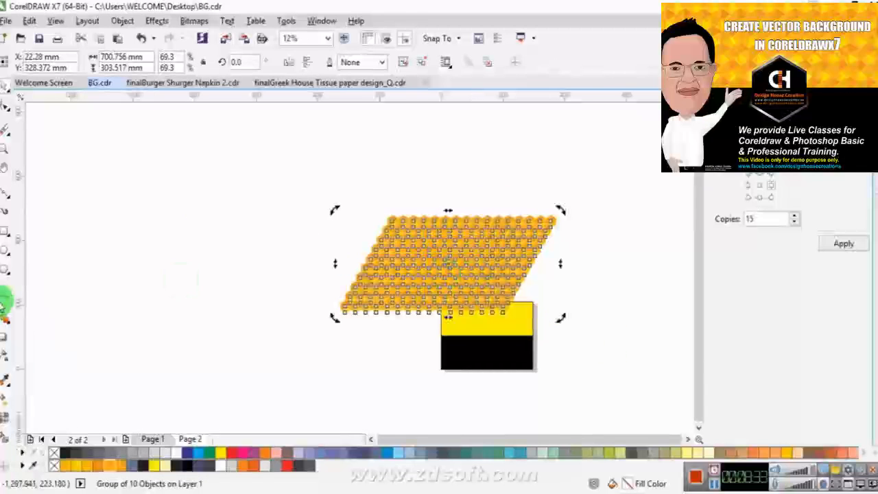
# Add the artistic text "CTRL+G" beside the page and enlarge it to about 237 pt.
pyautogui.click(4, 295)
pyautogui.click(147, 293)
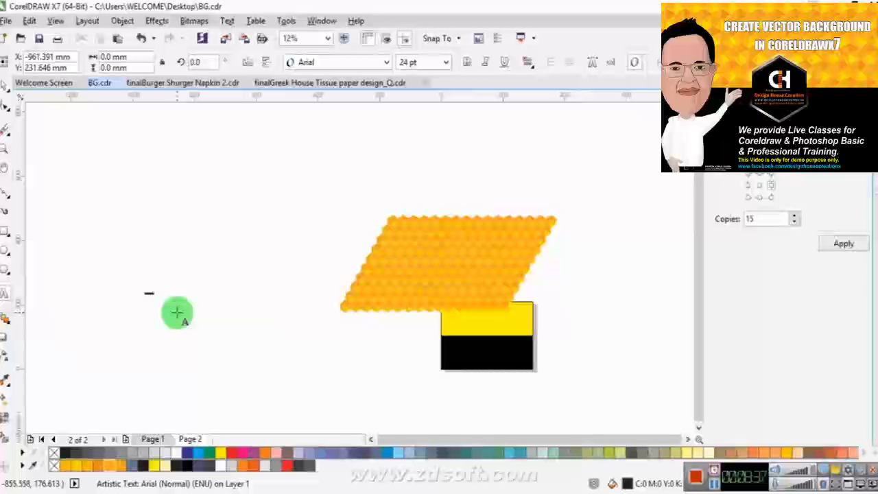
pyautogui.hotkey('ctrl', 'space')
pyautogui.moveTo(160, 298); pyautogui.dragTo(250, 354)
pyautogui.hotkey('ctrl', 'space')
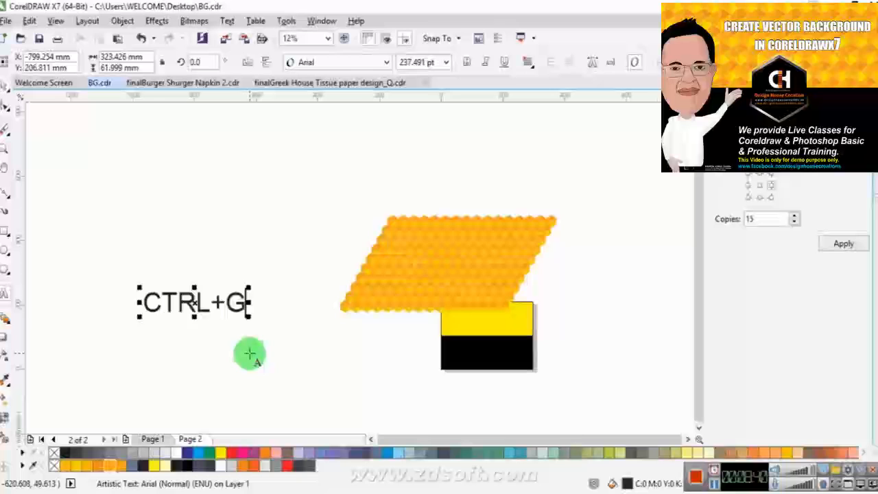
# Extend the note beside the page to three lines reading "PRESS CTRL+G FOR GROUP".
pyautogui.press('Home')
pyautogui.write('PRESS')
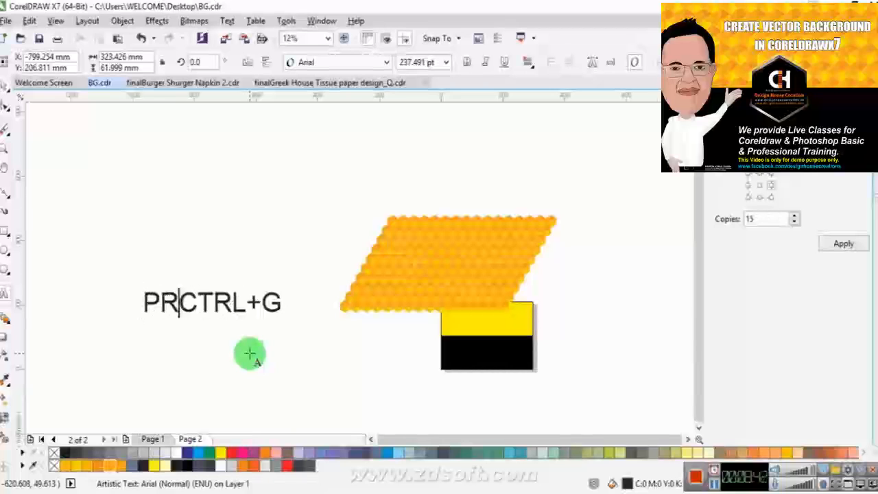
pyautogui.press('Return')
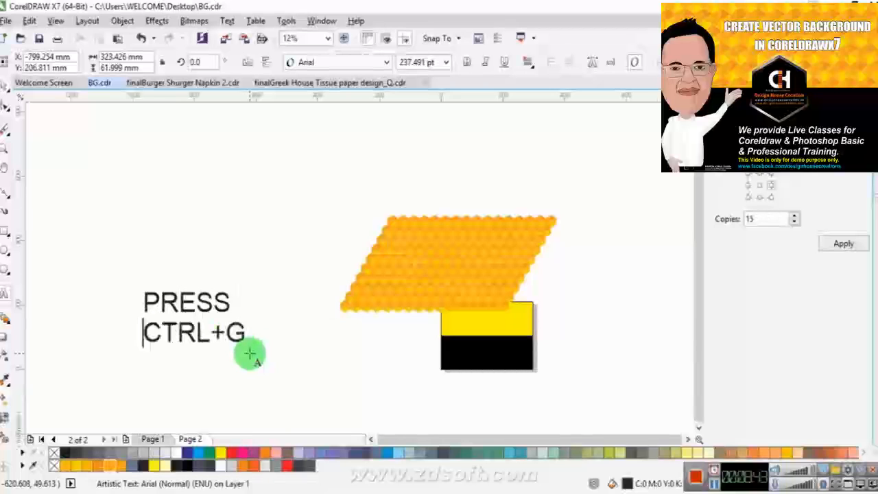
pyautogui.write('FOR')
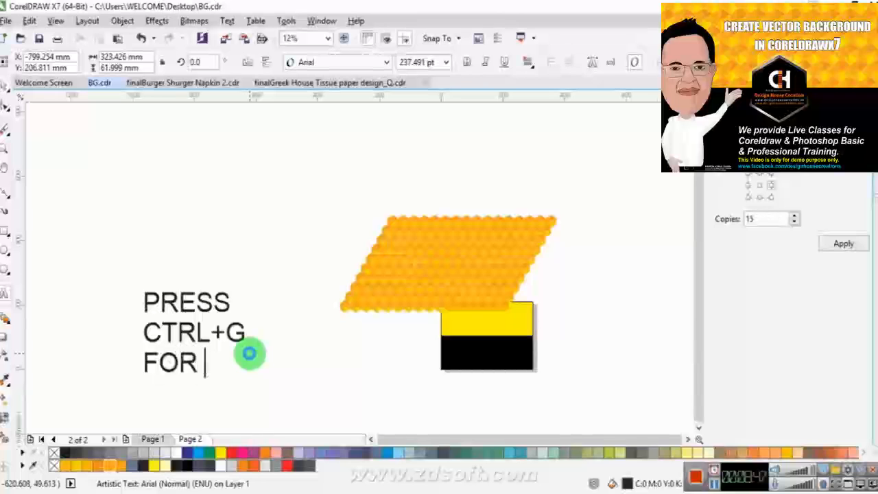
pyautogui.write(' GROUP')
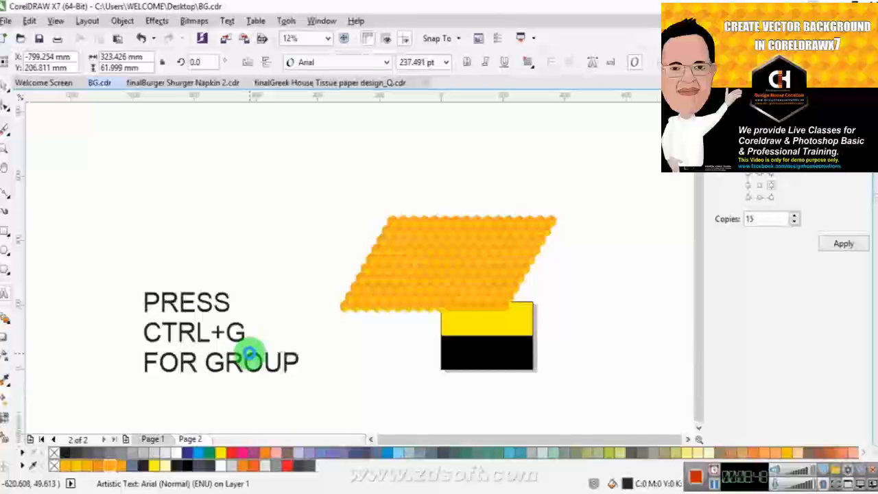
# Move the hexagon group off the page and change the note to "CLICK RIGHT CLICK & INSERT THIS OBJECTS IN POWER CLIP LIKE THIS".
pyautogui.moveTo(482, 264); pyautogui.dragTo(407, 216)
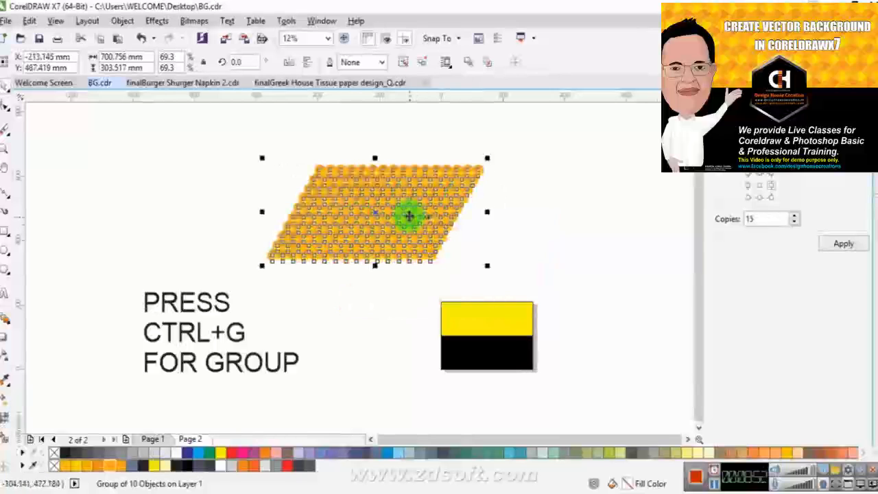
pyautogui.click(281, 361)
pyautogui.doubleClick(281, 361)
pyautogui.hotkey('ctrl', 'a')
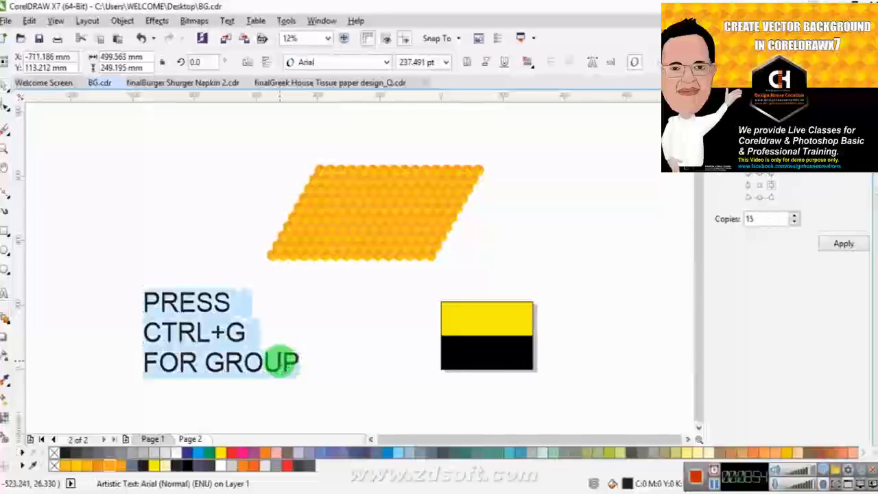
pyautogui.press('Delete')
pyautogui.write('CLICK')
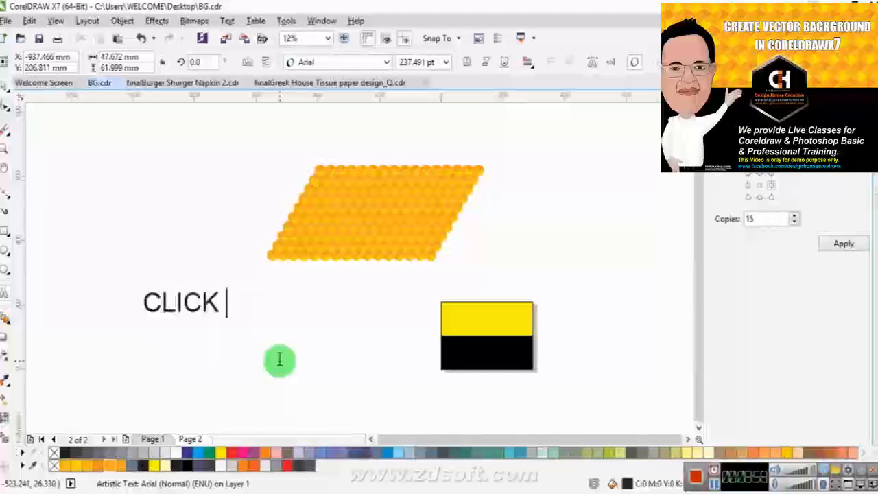
pyautogui.write(' RIGHT CLICK')
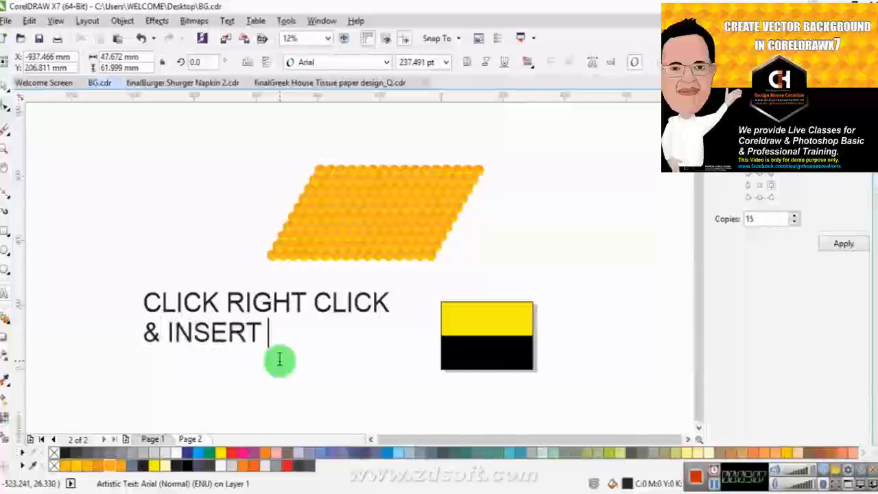
pyautogui.write('THIS OBJECTS')
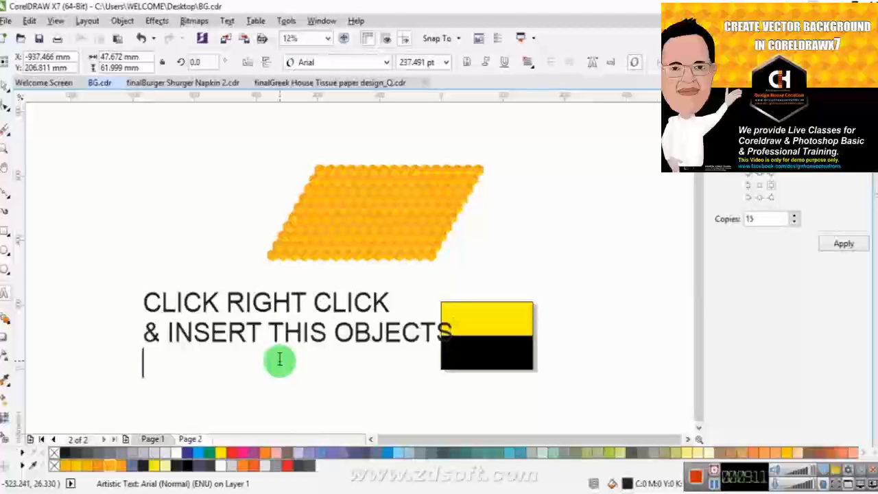
pyautogui.write('R CLIP')
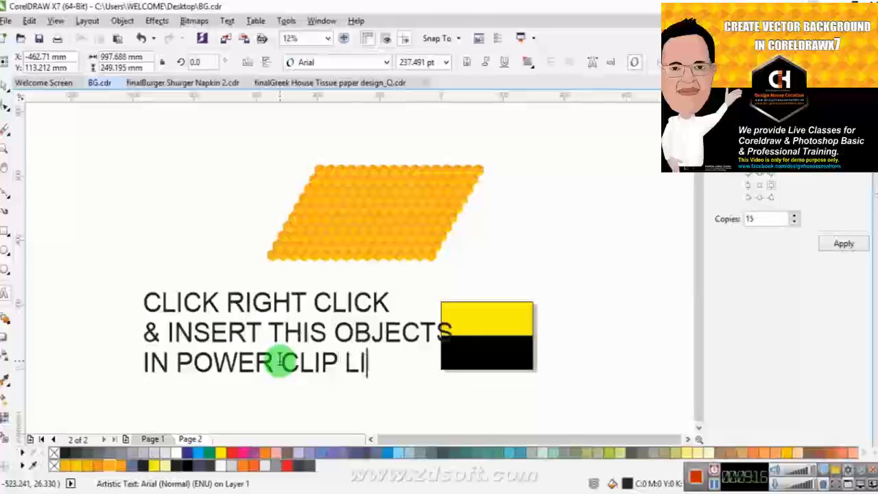
pyautogui.write(' LIKE THIS')
# Shrink the note so it clears the page, and scale the hexagon group down to about 599 × 259 mm.
pyautogui.hotkey('ctrl', 'space')
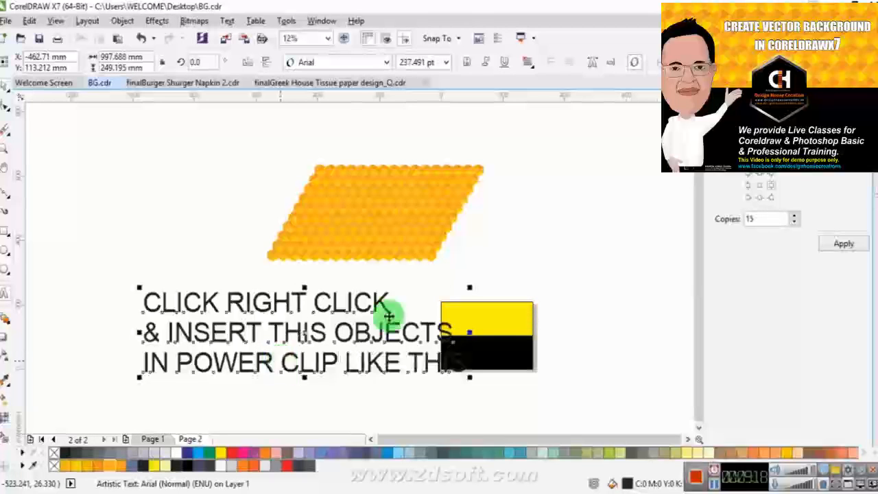
pyautogui.moveTo(466, 374); pyautogui.dragTo(400, 378)
pyautogui.click(333, 196)
pyautogui.moveTo(260, 157); pyautogui.dragTo(294, 172)
# PowerClip the hexagon group inside the yellow rectangle on the upper half of the page.
pyautogui.rightClick(360, 197)
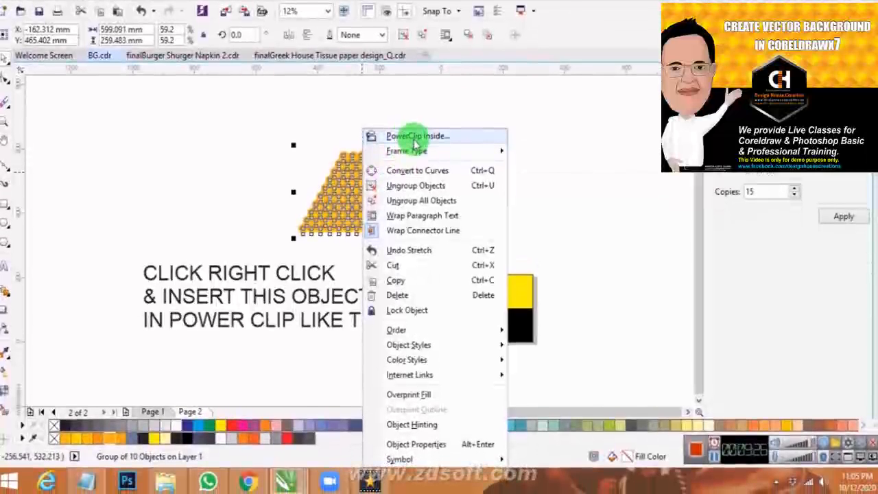
pyautogui.click(413, 141)
pyautogui.click(467, 286)
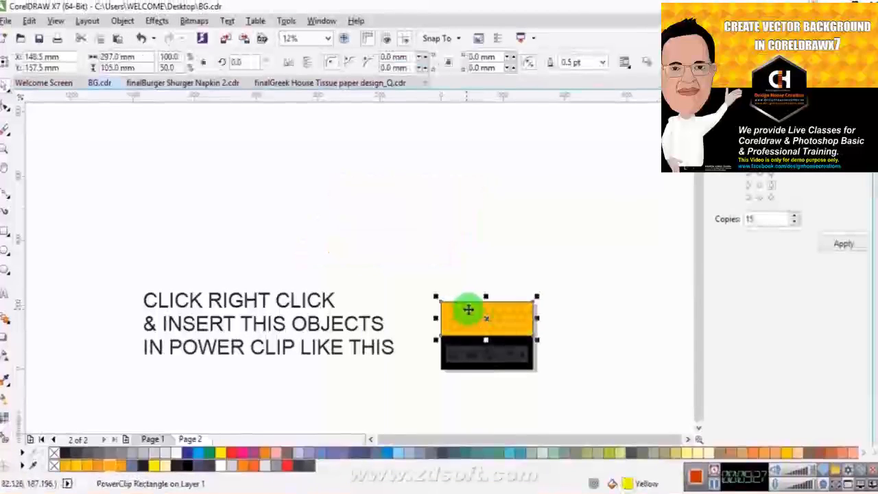
# Select the contents of the PowerClip rectangle and scale the hexagon group about its centre to about 505 × 219 mm.
pyautogui.scroll(2, 526, 333)
pyautogui.scroll(1, 484, 358)
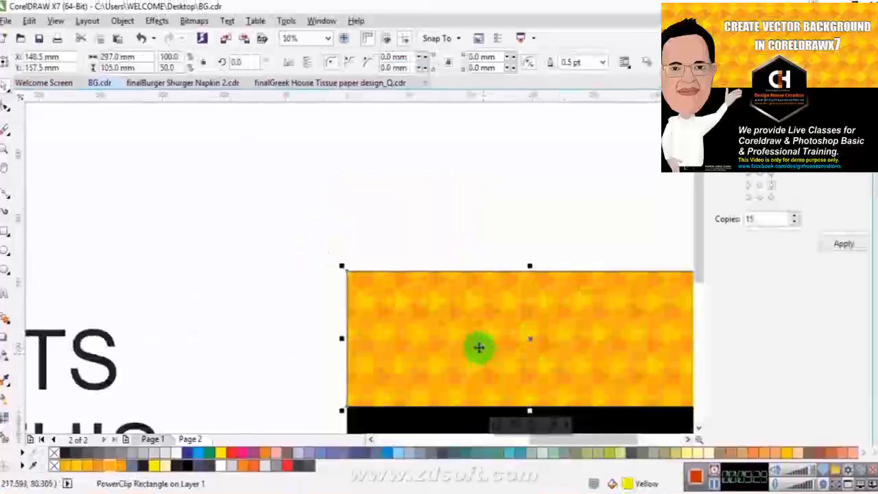
pyautogui.scroll(-1, 281, 237)
pyautogui.scroll(1, 425, 316)
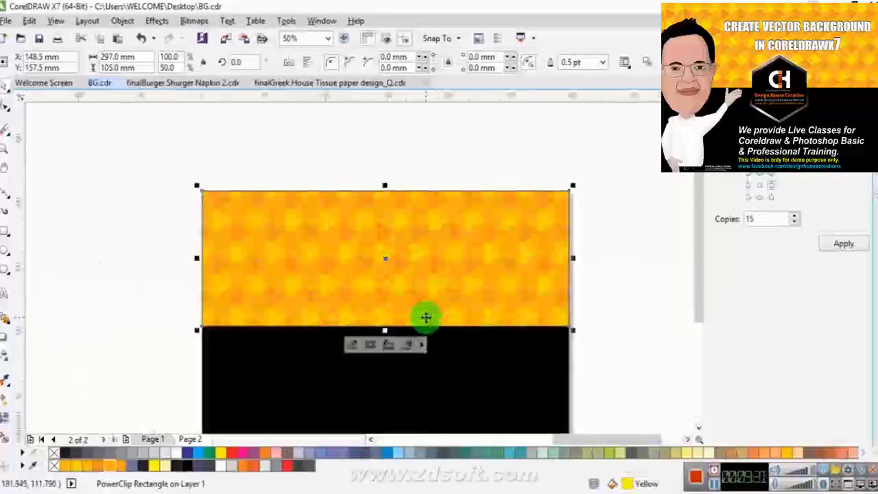
pyautogui.click(370, 348)
pyautogui.scroll(-1, 369, 343)
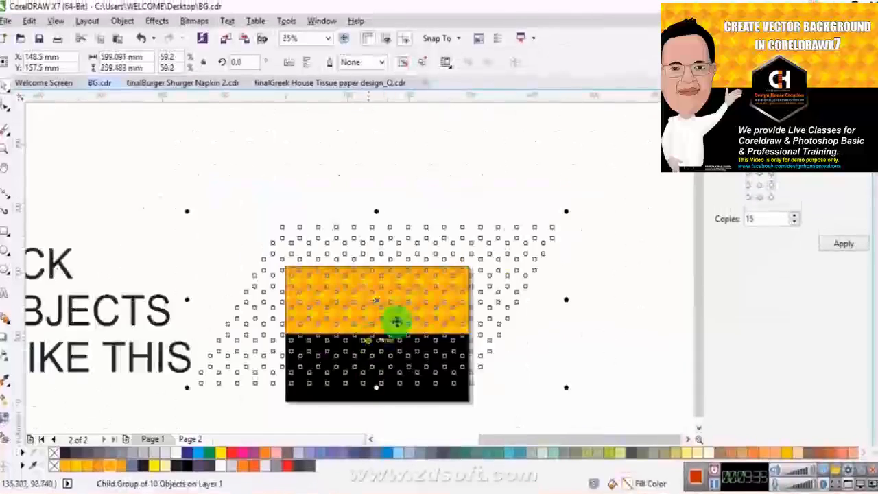
pyautogui.moveTo(565, 212); pyautogui.dragTo(513, 229)
pyautogui.click(450, 266)
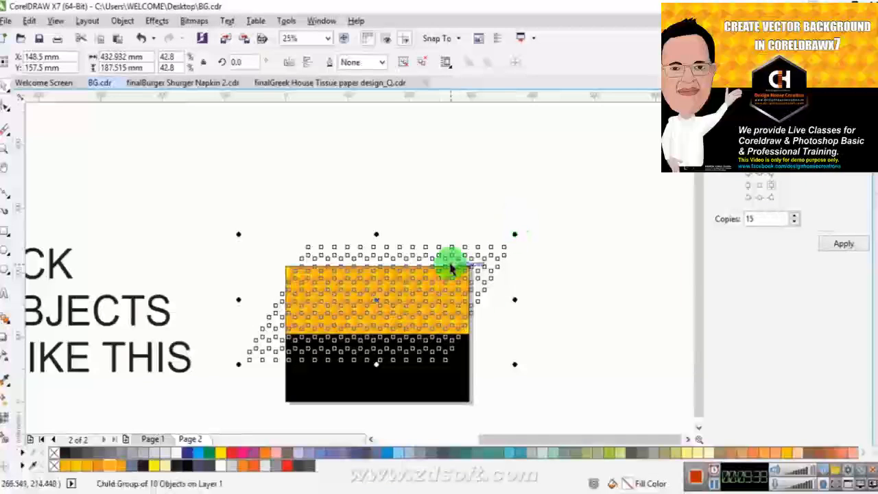
pyautogui.moveTo(516, 234); pyautogui.dragTo(545, 224)
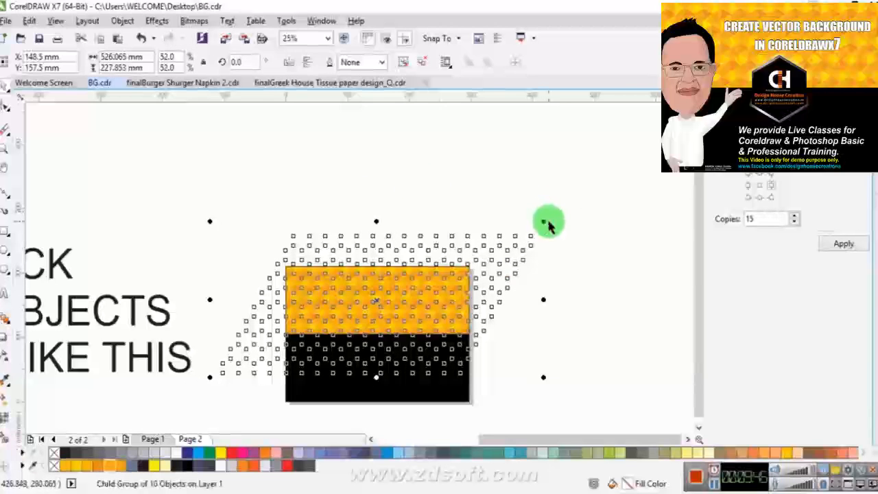
pyautogui.moveTo(543, 219); pyautogui.dragTo(537, 224)
pyautogui.click(566, 270)
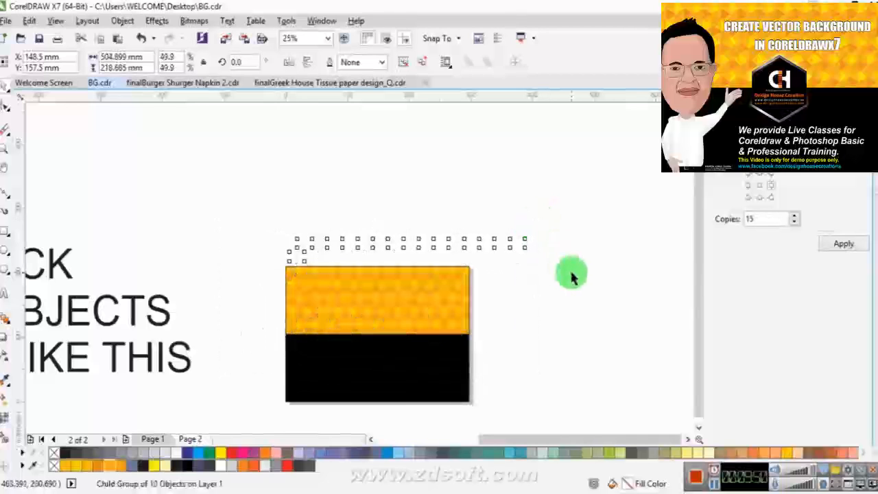
# Remove the outline from the honeycomb-filled PowerClip rectangle.
pyautogui.click(378, 313)
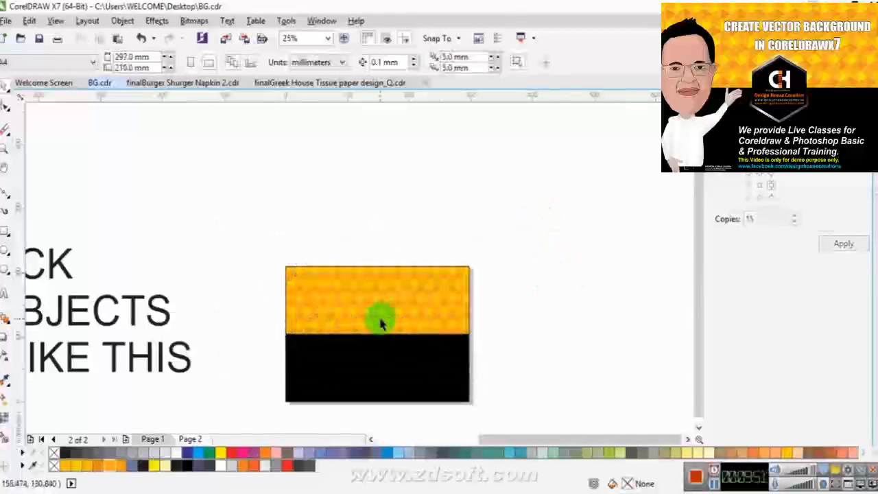
pyautogui.rightClick(55, 454)
pyautogui.scroll(2, 381, 328)
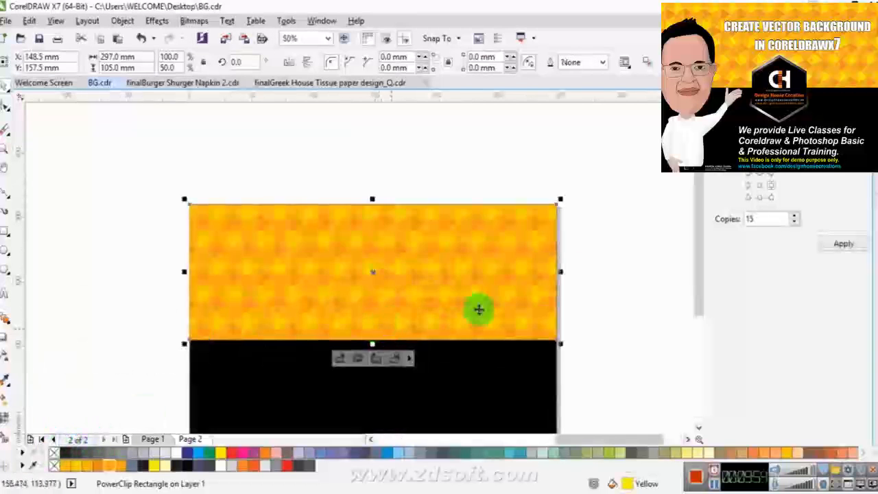
# Draw a six-sided polygon about 80 × 92 mm across the boundary of the two colour halves and fill it black.
pyautogui.click(6, 275)
pyautogui.click(28, 264)
pyautogui.moveTo(328, 289); pyautogui.dragTo(420, 389)
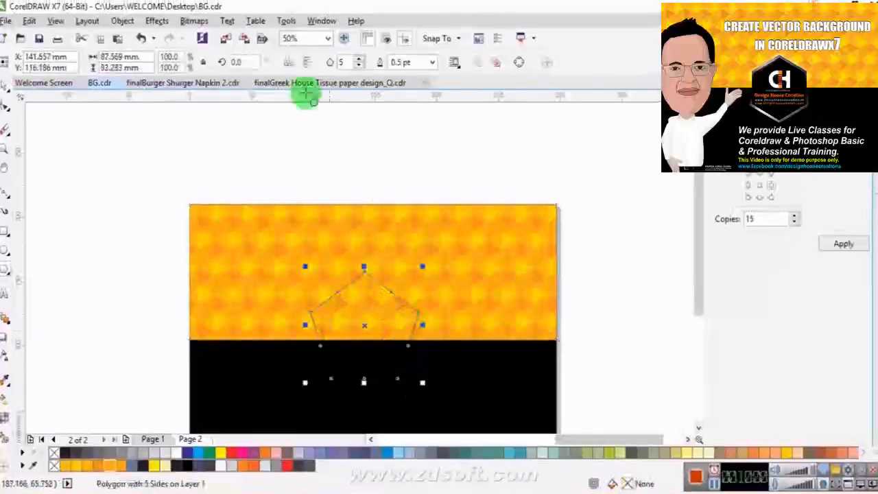
pyautogui.click(358, 59)
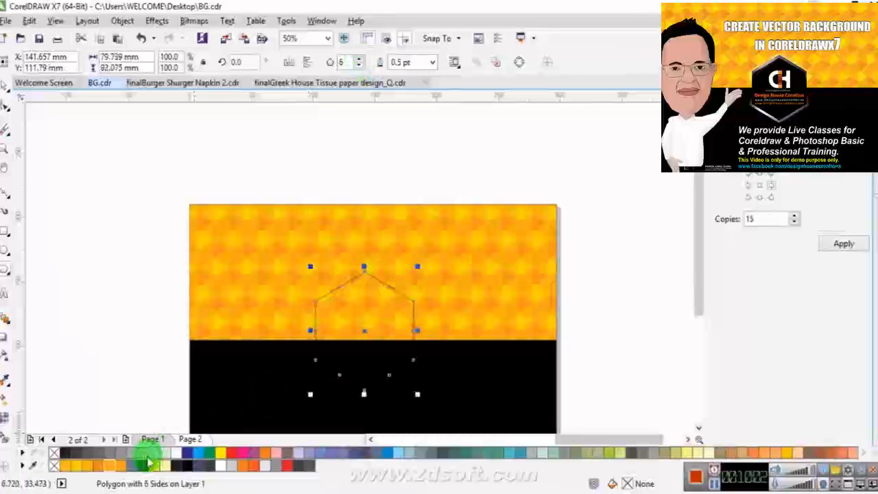
pyautogui.click(176, 465)
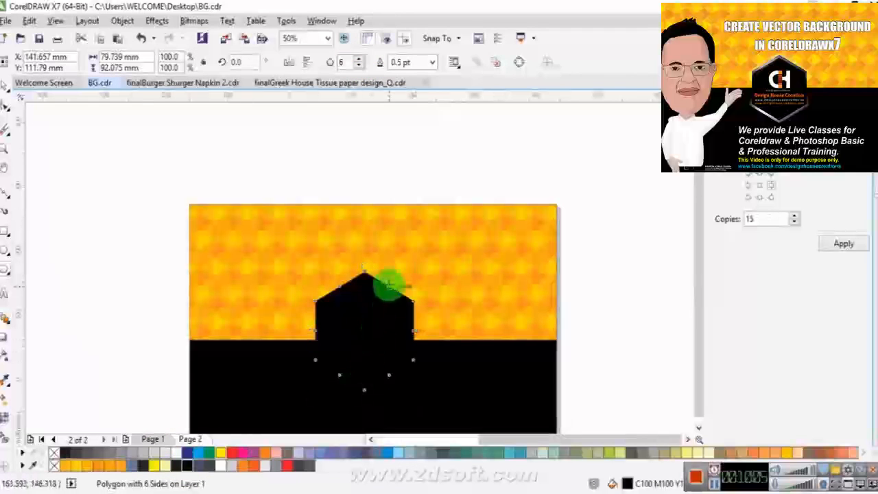
# Centre the black hexagon horizontally on the honeycomb rectangle and vertically on the black page-sized rectangle.
pyautogui.scroll(-1, 395, 286)
pyautogui.scroll(1, 408, 321)
pyautogui.keyDown('shift'); pyautogui.click(455, 276); pyautogui.keyUp('shift')
pyautogui.press('c')
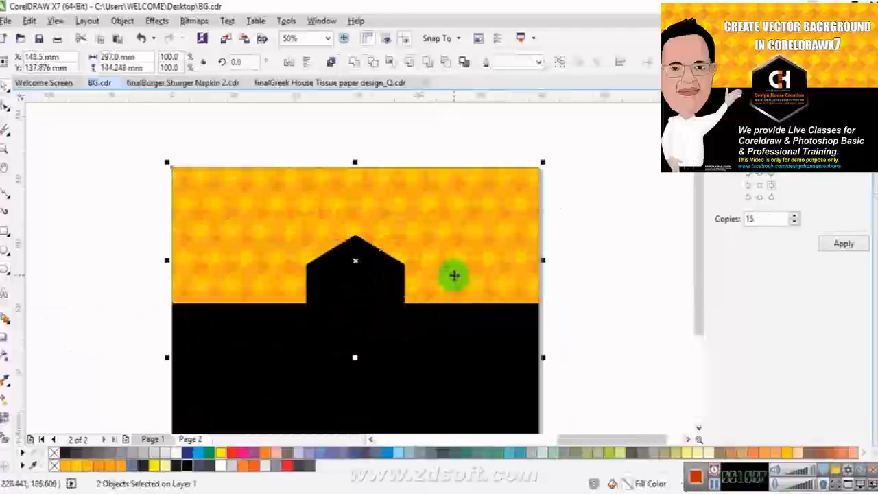
pyautogui.click(576, 291)
pyautogui.click(352, 319)
pyautogui.click(481, 337)
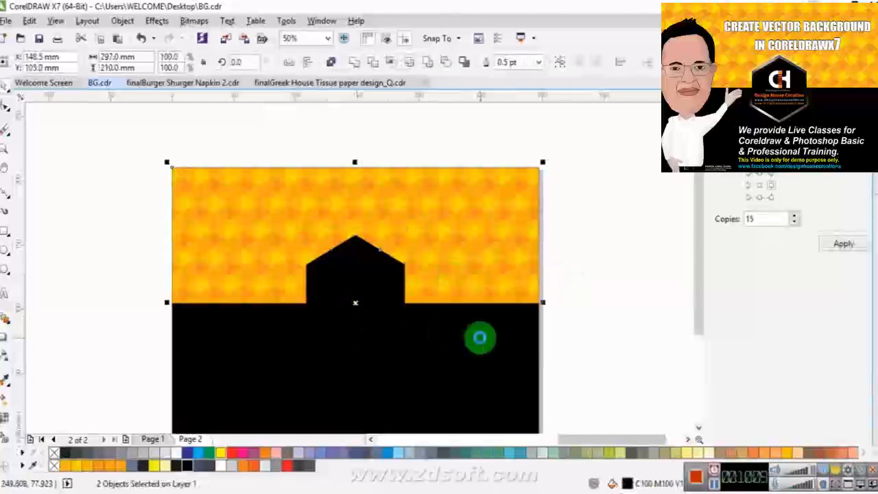
pyautogui.click(594, 304)
# Fill the hexagon dark grey and place a black concentric copy scaled to about 73.6 × 85 mm on it.
pyautogui.click(372, 347)
pyautogui.scroll(1, 371, 347)
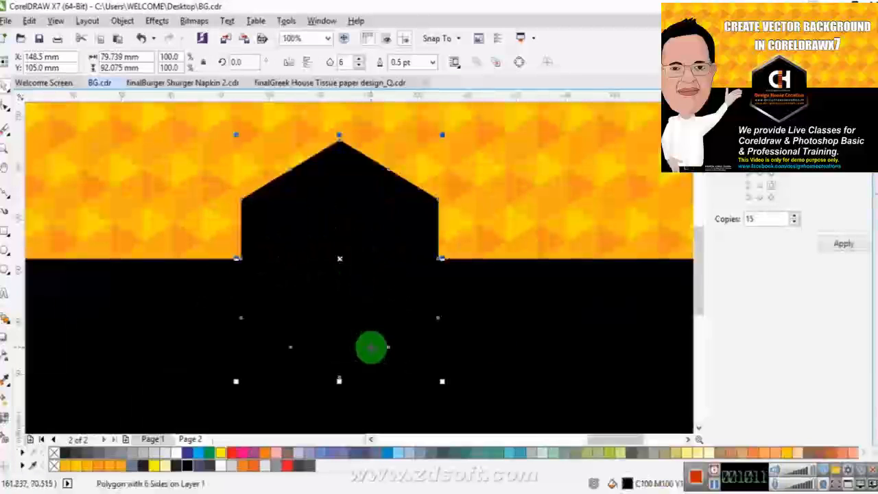
pyautogui.click(78, 453)
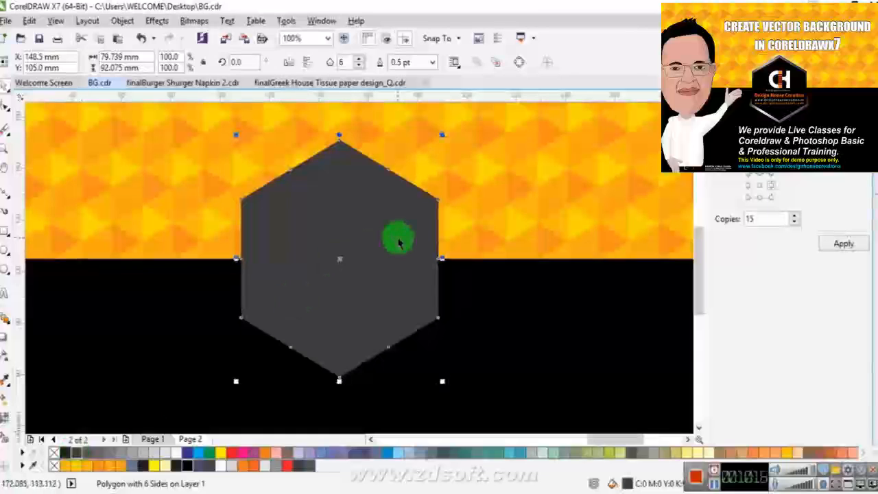
pyautogui.moveTo(443, 133); pyautogui.dragTo(442, 132)
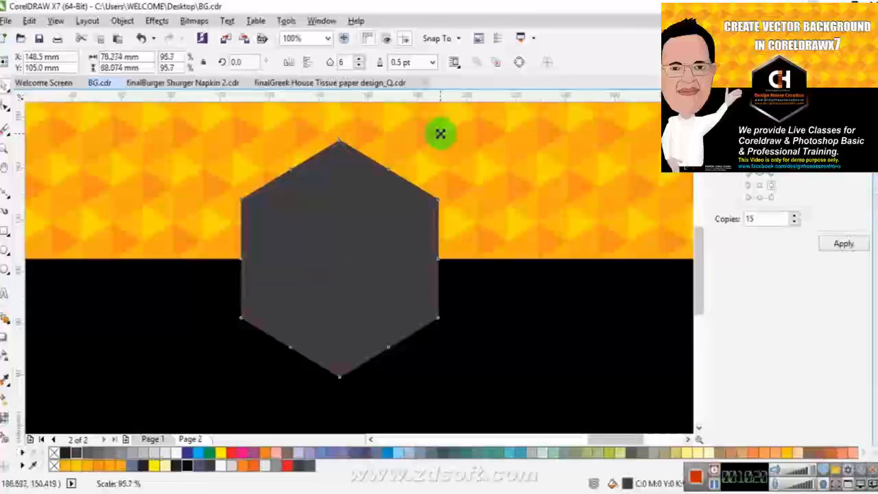
pyautogui.click(178, 464)
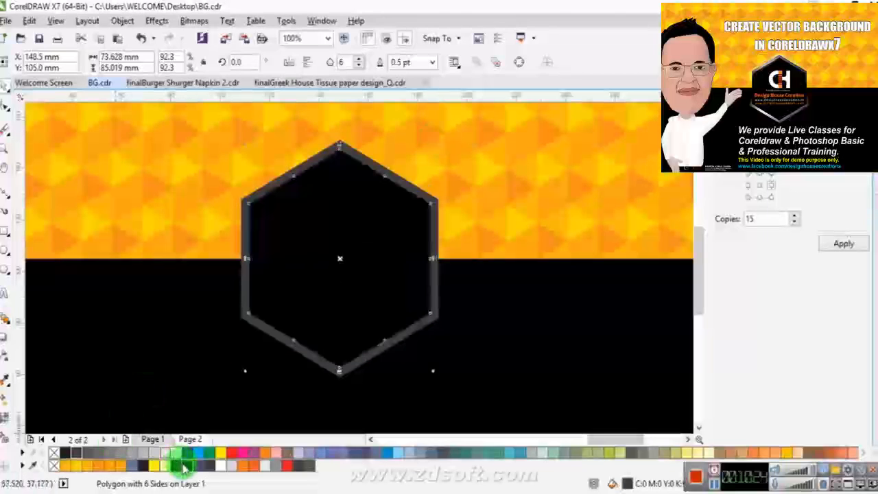
# Draw a dark-filled rectangle about 125 × 49 mm covering the upper half of both hexagons.
pyautogui.click(7, 236)
pyautogui.moveTo(184, 133); pyautogui.dragTo(493, 262)
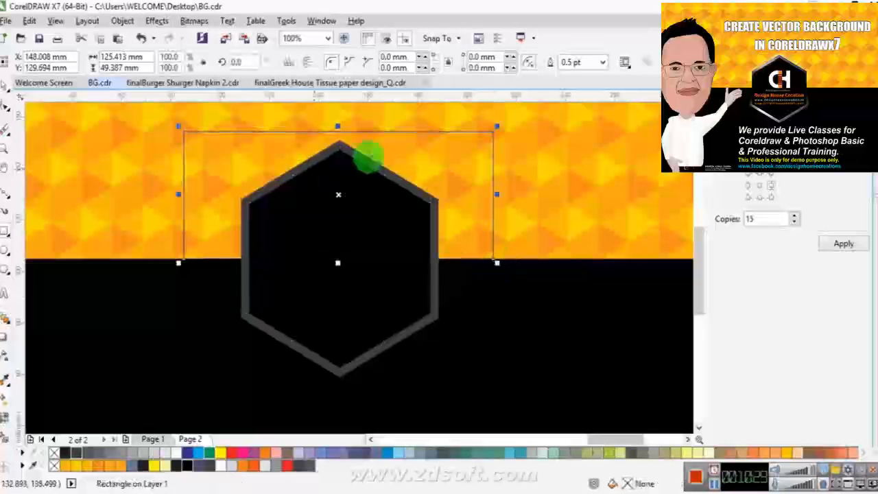
pyautogui.click(66, 462)
# Trim the grey outer hexagon with the rectangle and delete the rectangle.
pyautogui.keyDown('shift'); pyautogui.click(435, 299); pyautogui.keyUp('shift')
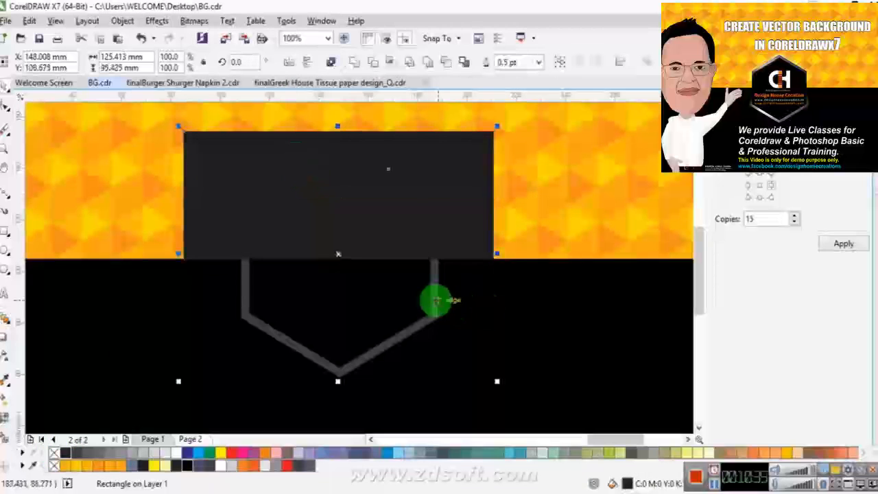
pyautogui.click(371, 67)
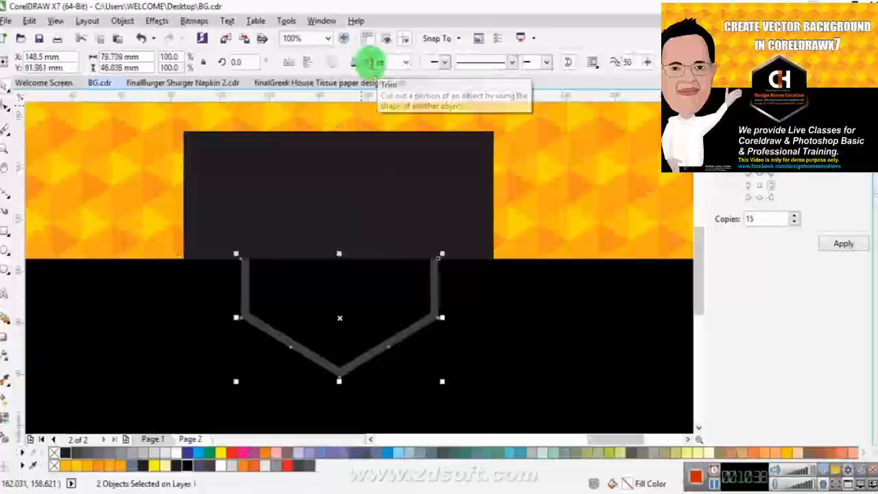
pyautogui.click(410, 169)
pyautogui.press('Delete')
pyautogui.click(228, 159)
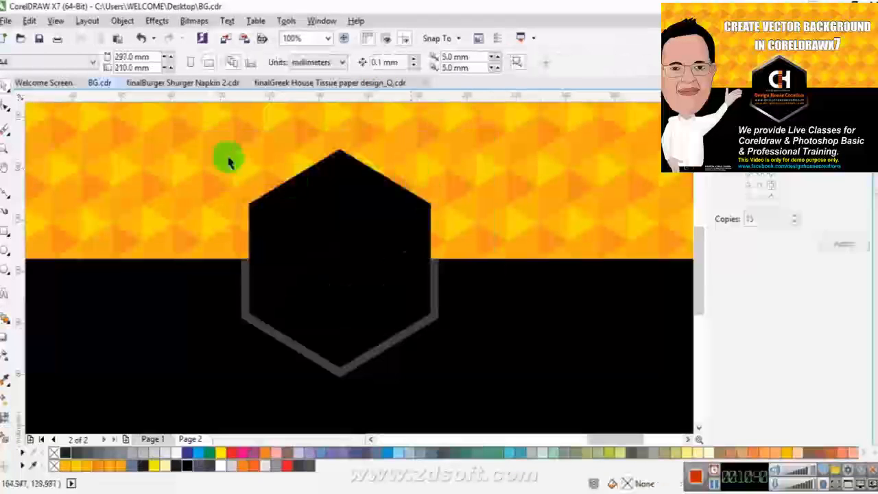
pyautogui.click(433, 272)
pyautogui.moveTo(438, 285); pyautogui.dragTo(442, 334)
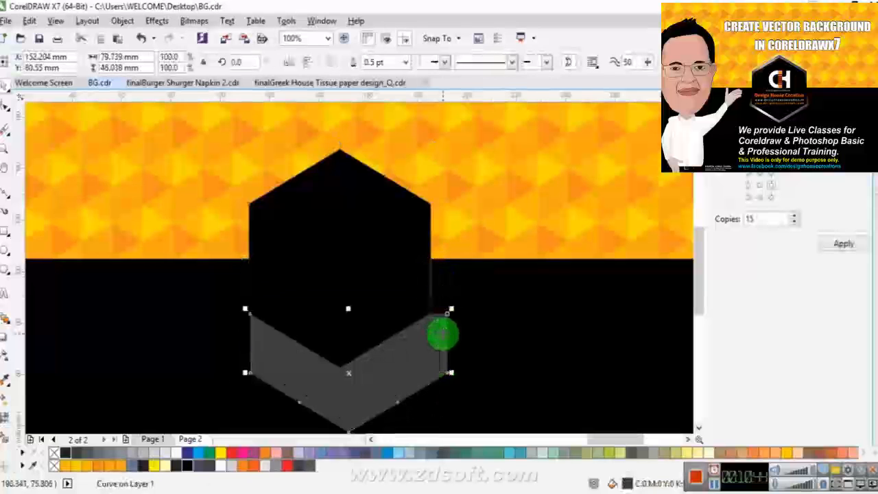
pyautogui.hotkey('ctrl', 'z')
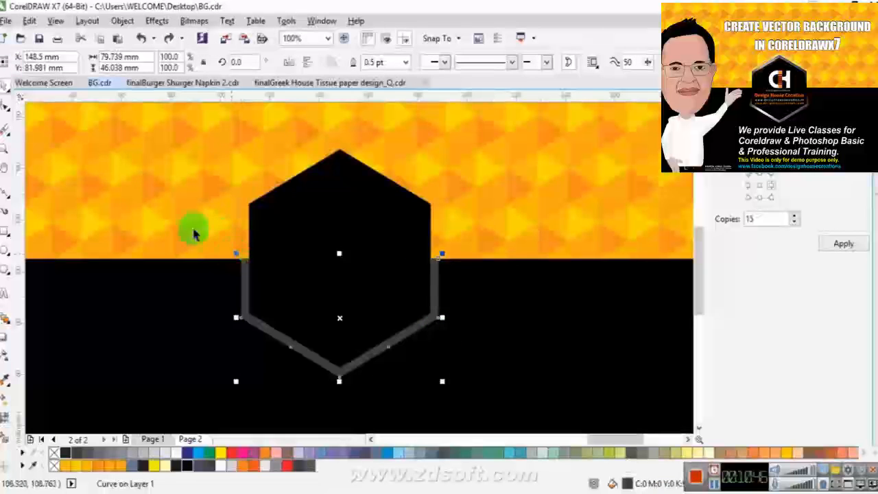
# Apply a linear fountain fill to the grey lower half-hexagon, running from dark grey through white at 41% to dark grey.
pyautogui.press('g')
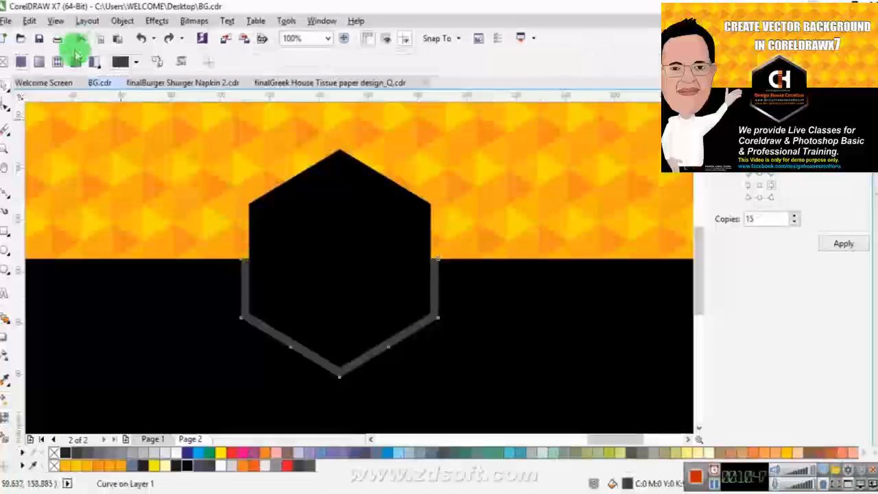
pyautogui.click(39, 63)
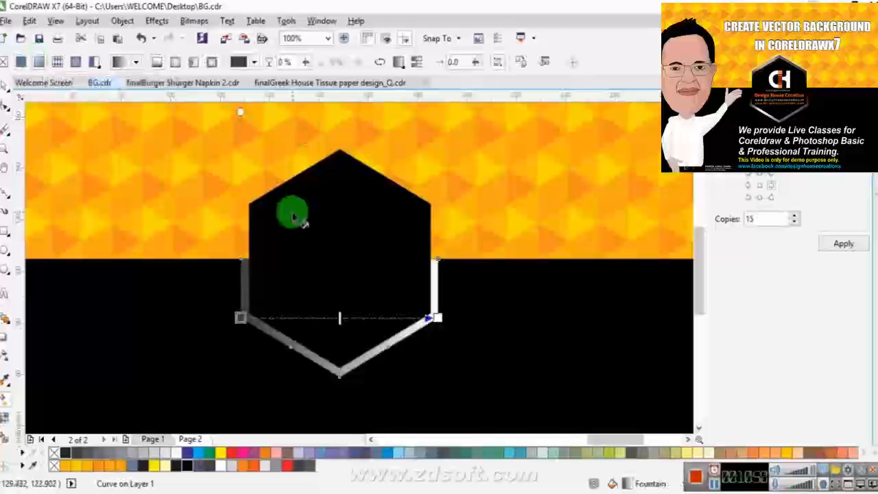
pyautogui.moveTo(437, 317); pyautogui.dragTo(405, 336)
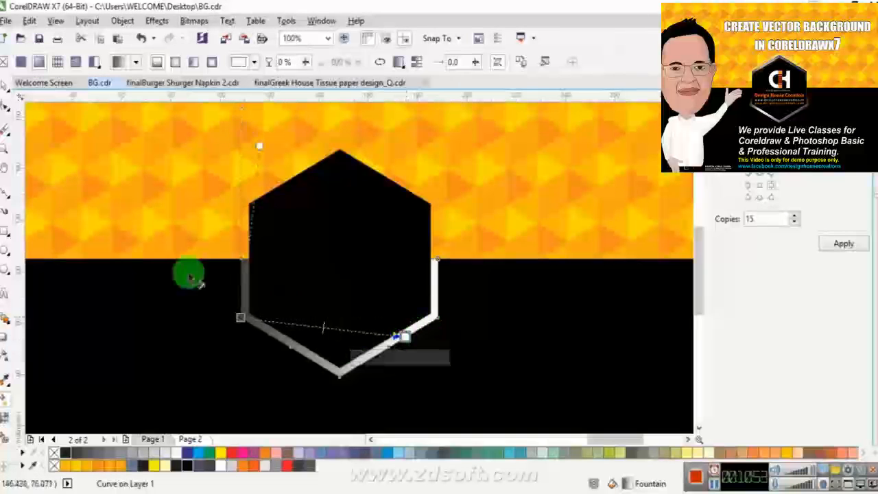
pyautogui.moveTo(73, 452); pyautogui.dragTo(307, 325)
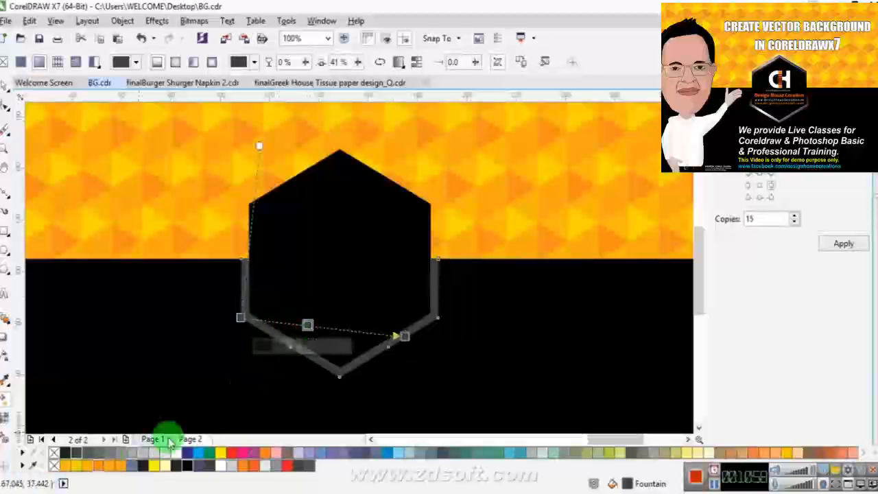
pyautogui.click(173, 458)
pyautogui.click(241, 319)
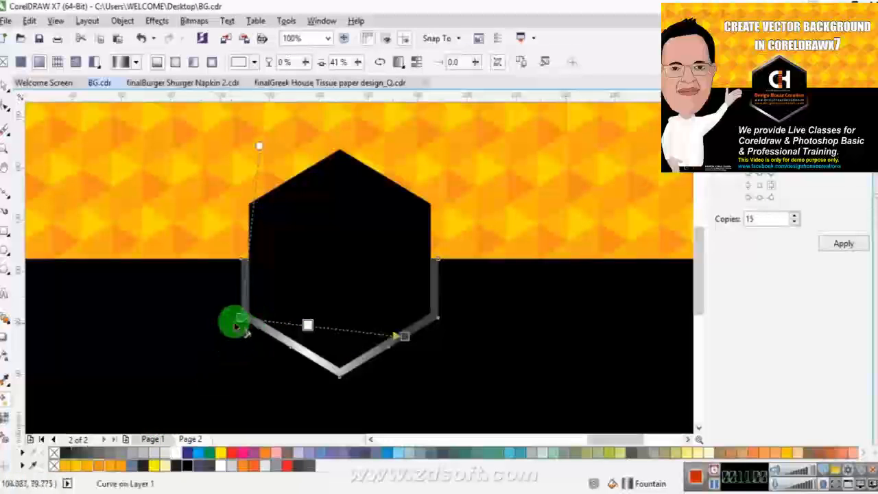
# Shorten and tilt the half-hexagon's gradient by moving its start up the left side and its end near the lower tip.
pyautogui.moveTo(238, 317); pyautogui.dragTo(249, 285)
pyautogui.click(409, 329)
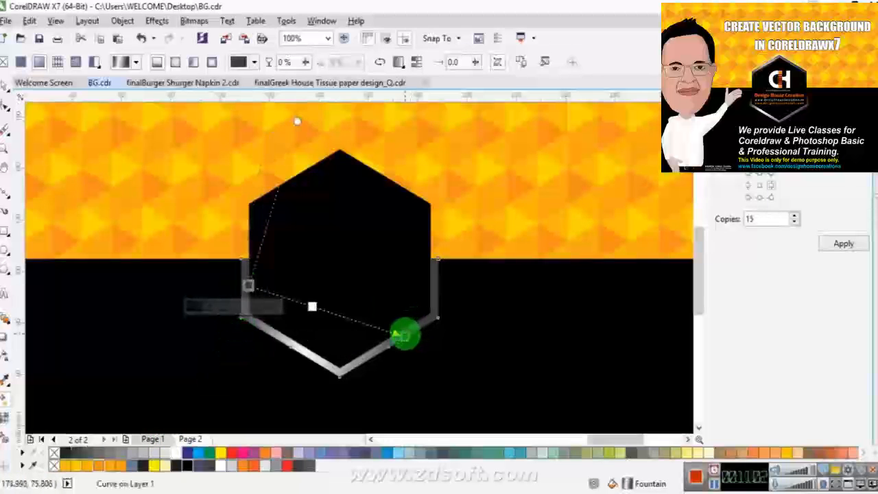
pyautogui.moveTo(403, 335); pyautogui.dragTo(365, 362)
pyautogui.moveTo(283, 272); pyautogui.dragTo(315, 257)
pyautogui.press('space')
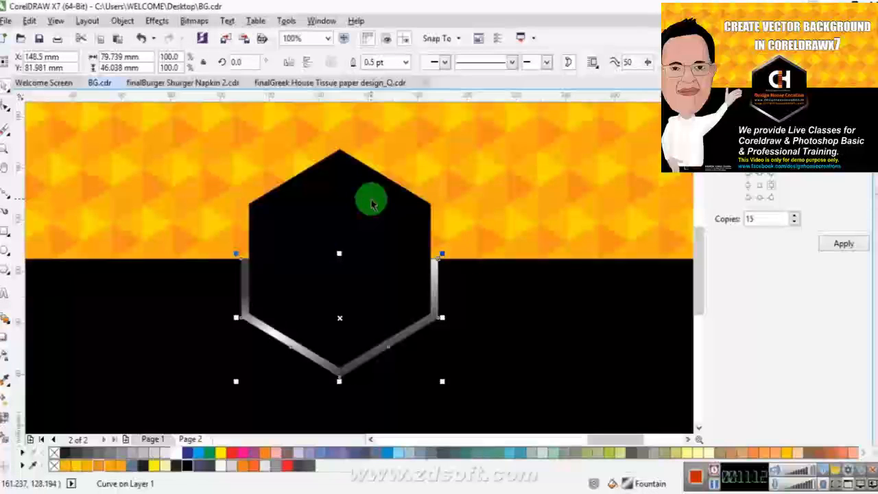
# Trim the gradient half-hexagon with the black inner hexagon to leave only its thin lower rim.
pyautogui.click(422, 255)
pyautogui.keyDown('shift'); pyautogui.click(437, 308); pyautogui.keyUp('shift')
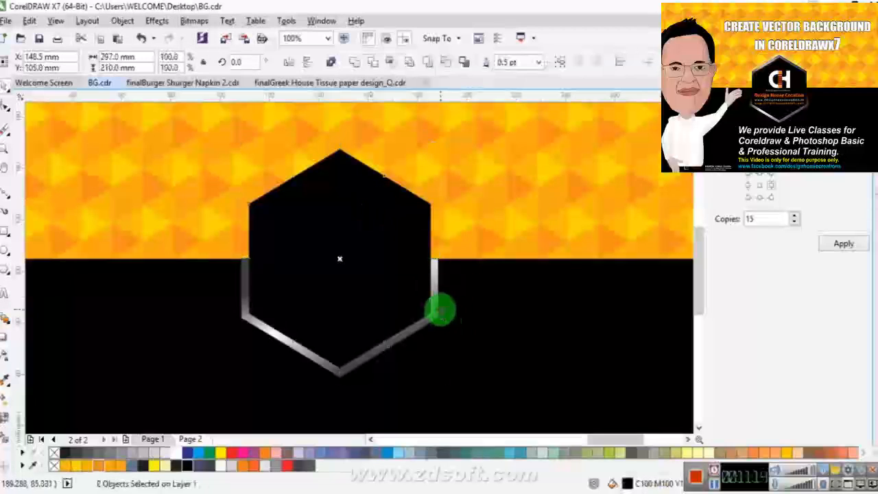
pyautogui.keyDown('shift'); pyautogui.click(477, 270); pyautogui.keyUp('shift')
pyautogui.click(374, 62)
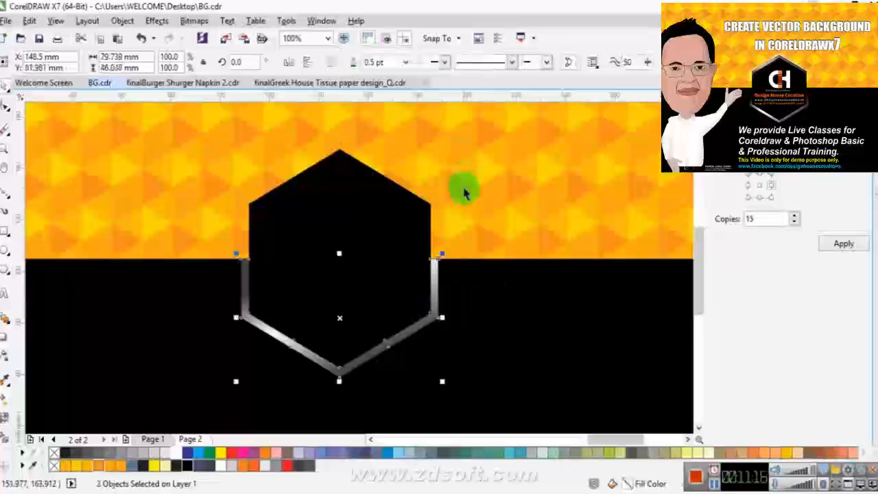
# Place a copy of the gradient rim up over the honeycomb and mirror it vertically.
pyautogui.moveTo(437, 302); pyautogui.dragTo(512, 205)
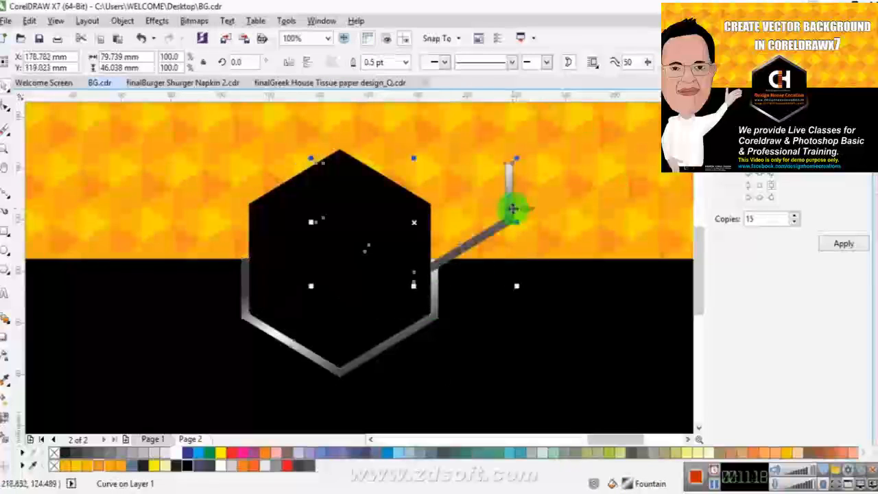
pyautogui.click(289, 64)
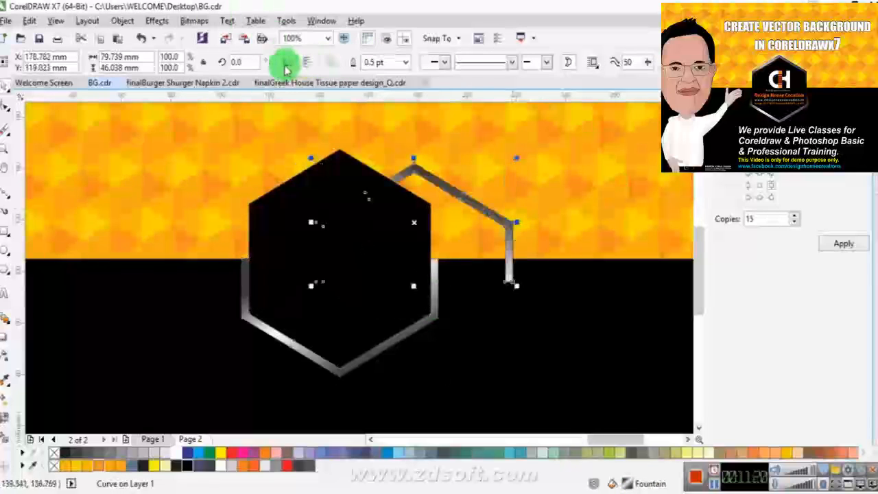
pyautogui.keyDown('shift'); pyautogui.click(359, 158); pyautogui.keyUp('shift')
pyautogui.press('c')
pyautogui.press('e')
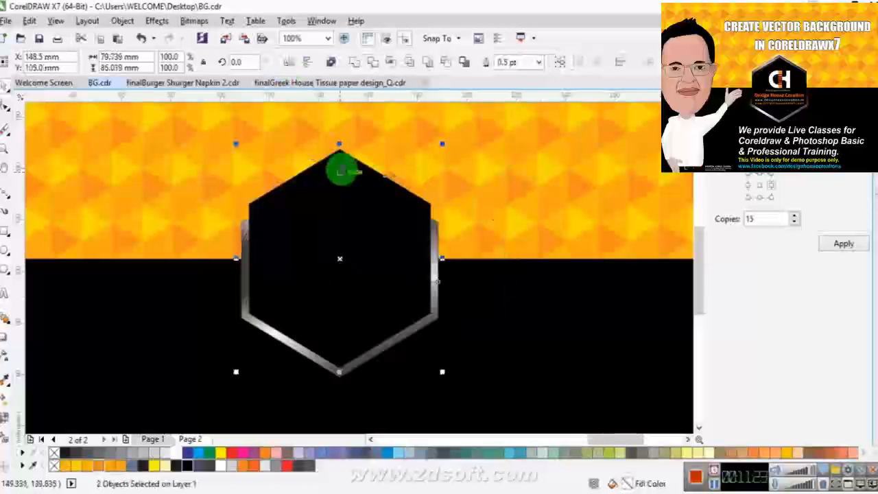
pyautogui.hotkey('ctrl', 'z')
# Bring the mirrored rim in front of the black hexagon and centre it horizontally and vertically on that hexagon.
pyautogui.click(414, 176)
pyautogui.click(426, 170)
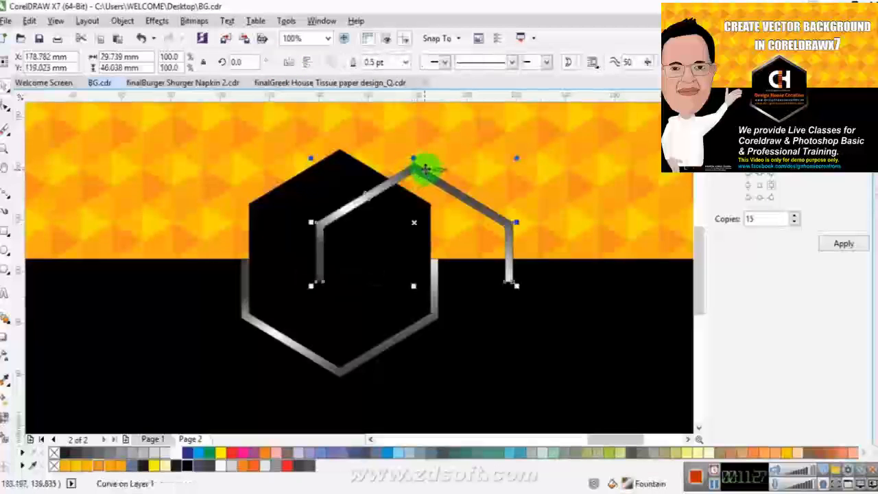
pyautogui.keyDown('shift'); pyautogui.click(308, 162); pyautogui.keyUp('shift')
pyautogui.press('c')
pyautogui.press('e')
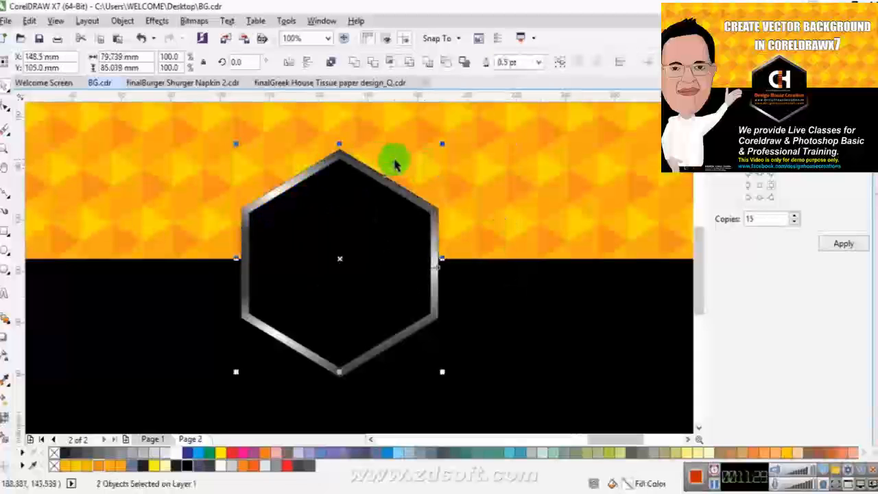
# PowerClip the mirrored upper rim inside the black hexagon.
pyautogui.click(378, 179)
pyautogui.click(380, 179)
pyautogui.rightClick(380, 179)
pyautogui.click(434, 129)
pyautogui.click(370, 210)
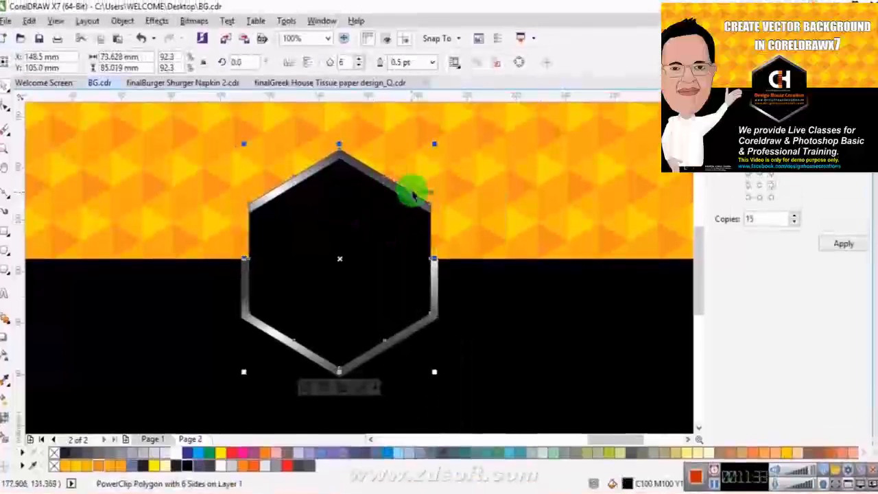
# Select the rim inside the PowerClip hexagon and narrow it about its centre to about 75.5 mm wide.
pyautogui.keyDown('ctrl'); pyautogui.click(411, 197); pyautogui.keyUp('ctrl')
pyautogui.moveTo(443, 209); pyautogui.dragTo(446, 211)
pyautogui.hotkey('ctrl', 'z')
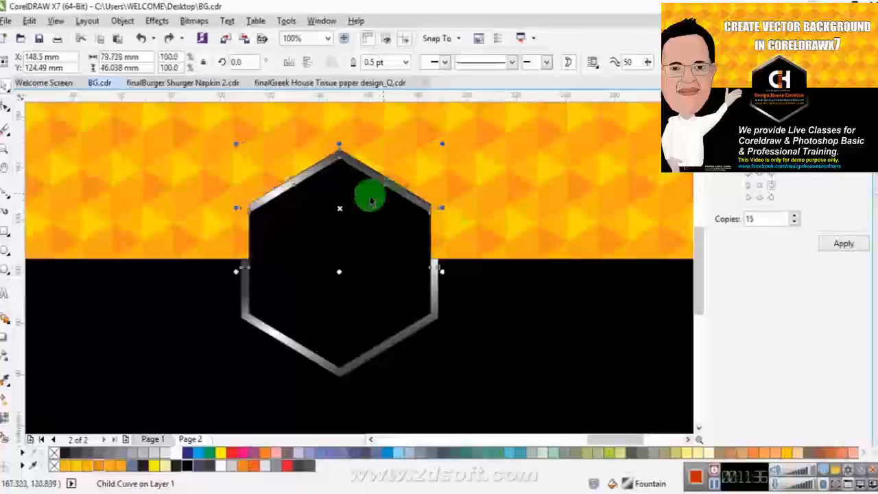
pyautogui.scroll(2, 274, 206)
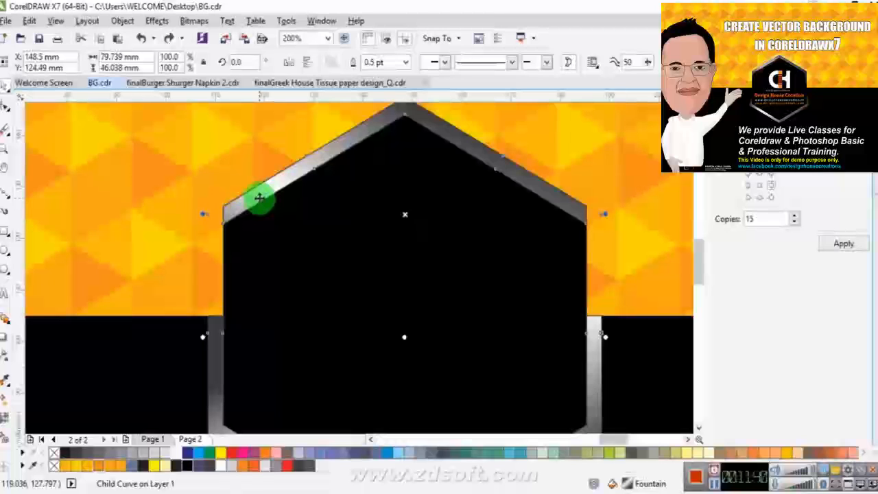
pyautogui.scroll(2, 213, 217)
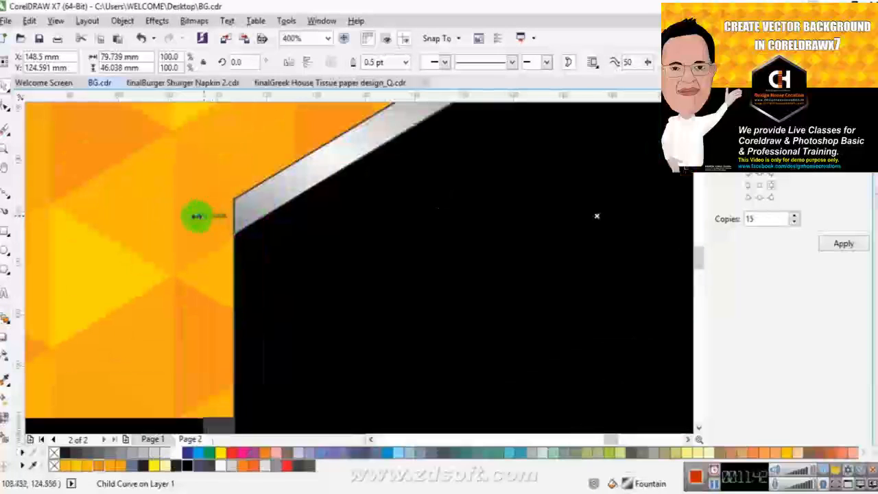
pyautogui.moveTo(198, 216); pyautogui.dragTo(217, 217)
pyautogui.scroll(-1, 217, 216)
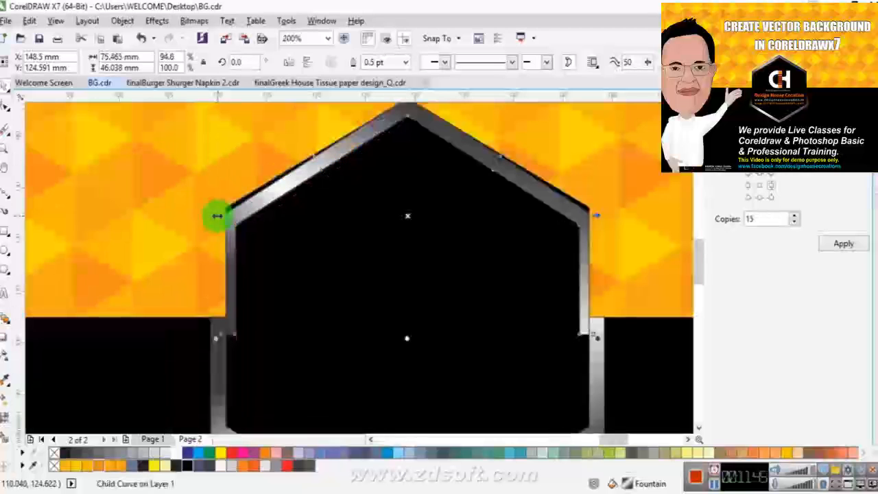
# Delete the surplus nodes from the clipped rim's curve, reducing it to 10 nodes.
pyautogui.click(6, 103)
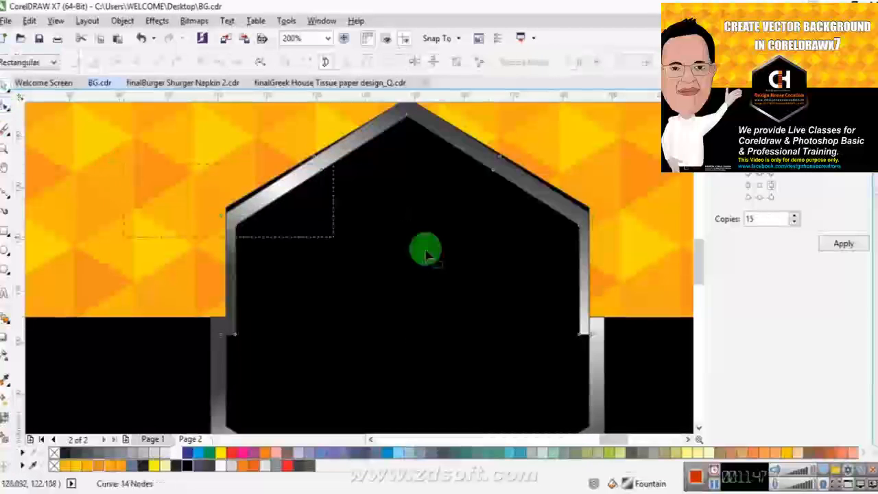
pyautogui.scroll(1, 606, 220)
pyautogui.moveTo(581, 215); pyautogui.dragTo(580, 201)
pyautogui.scroll(-1, 580, 201)
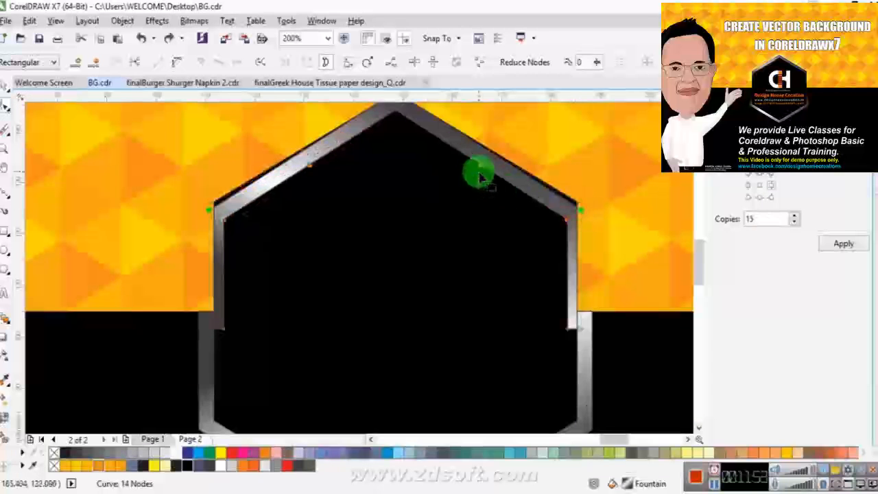
pyautogui.click(94, 64)
# Select the clipped rim's shoulder nodes on both sides and nudge them upward in 0.1 mm increments to meet the hexagon's slanted edges.
pyautogui.moveTo(182, 185); pyautogui.dragTo(630, 242)
pyautogui.click(220, 222)
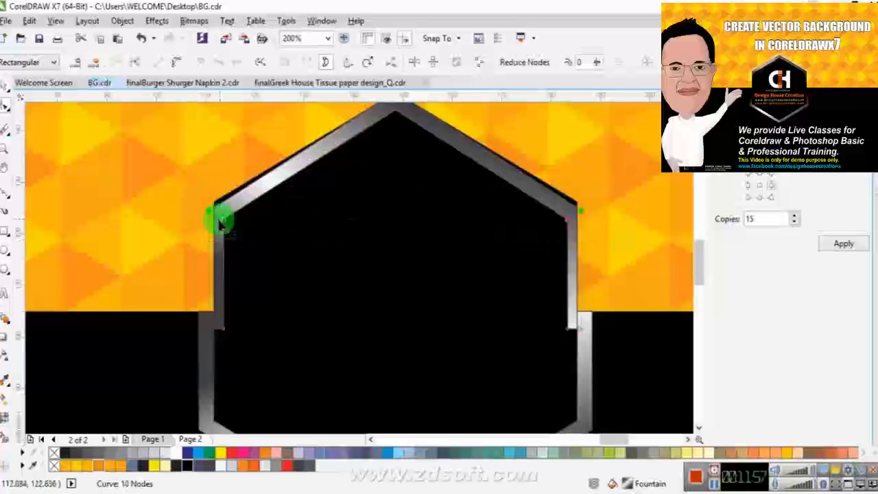
pyautogui.moveTo(213, 215); pyautogui.dragTo(209, 200)
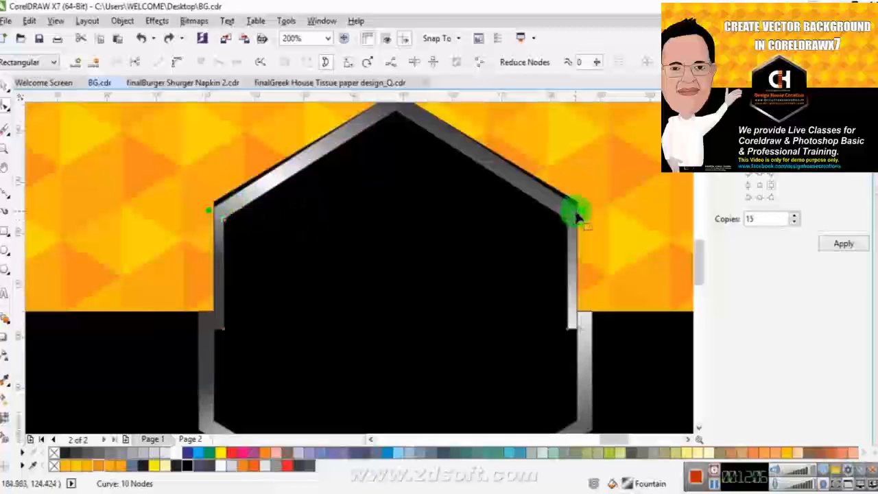
pyautogui.moveTo(577, 217); pyautogui.dragTo(576, 217)
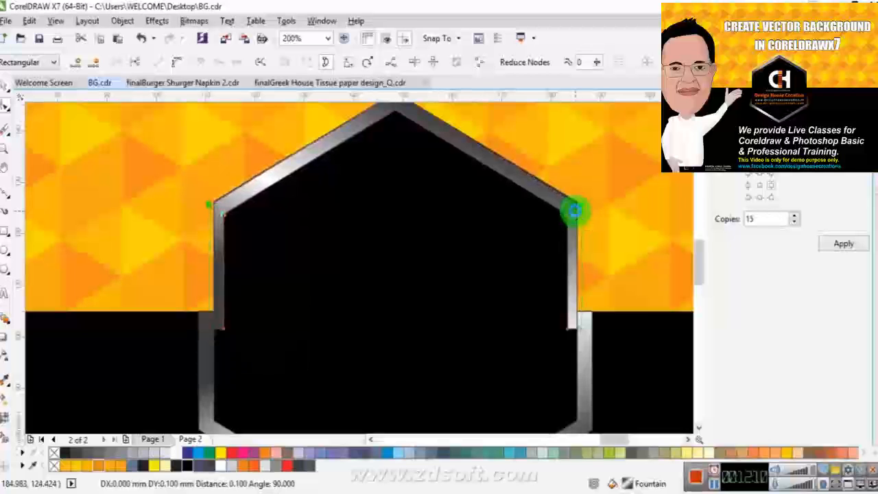
pyautogui.press('Up')
pyautogui.press('space')
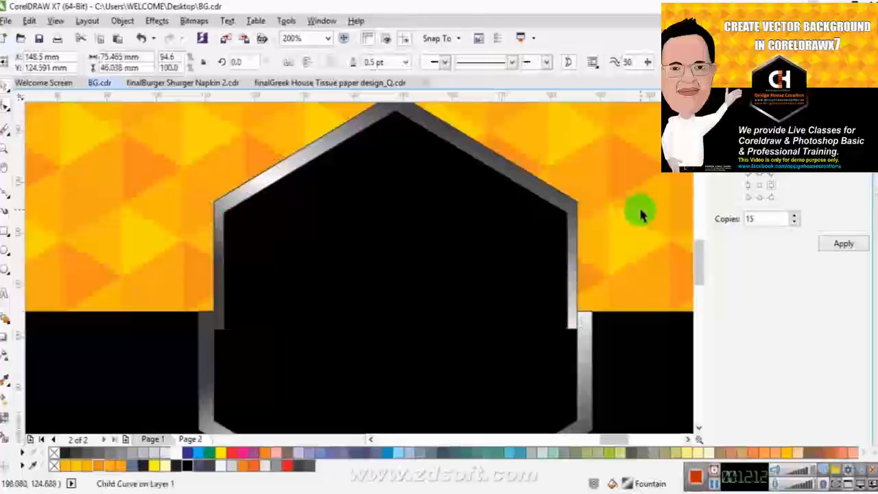
# Apply a linear transparency to the lower rim that fades it out from its bottom tip up to the badge's centre.
pyautogui.click(490, 238)
pyautogui.click(364, 220)
pyautogui.scroll(-2, 364, 220)
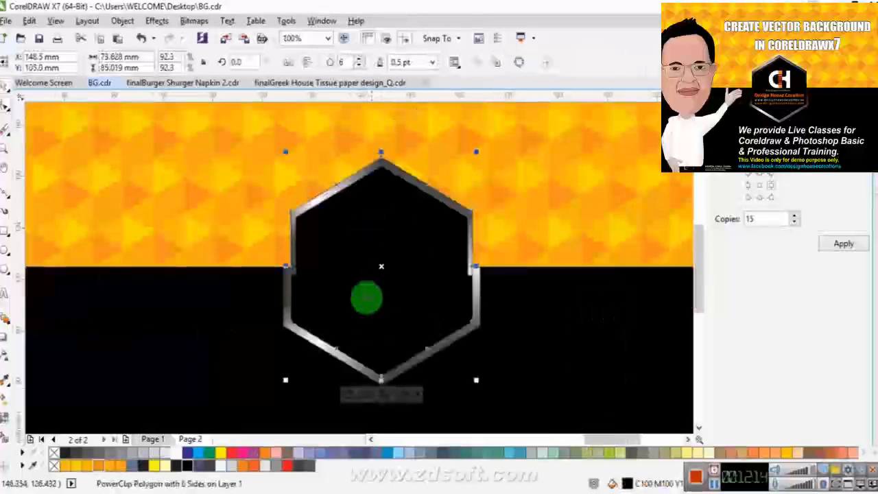
pyautogui.click(302, 346)
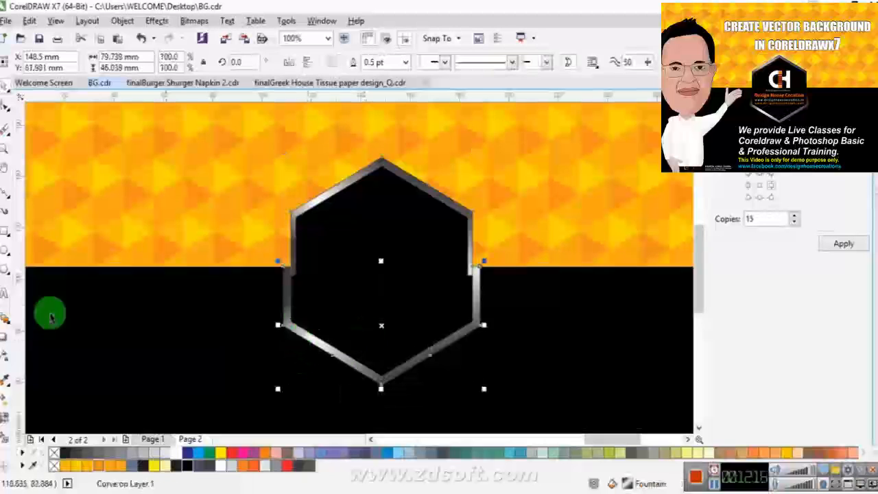
pyautogui.click(3, 358)
pyautogui.moveTo(382, 384); pyautogui.dragTo(381, 297)
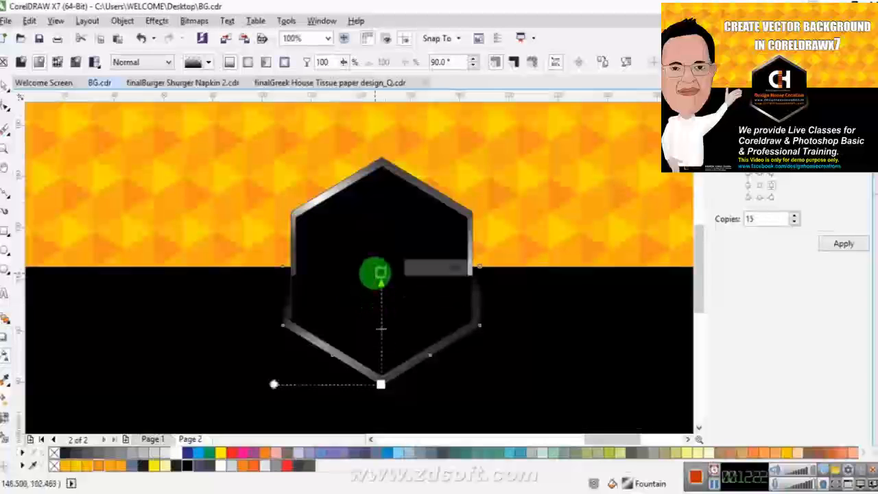
pyautogui.press('space')
pyautogui.scroll(-2, 360, 275)
pyautogui.scroll(-1, 362, 278)
pyautogui.scroll(3, 362, 278)
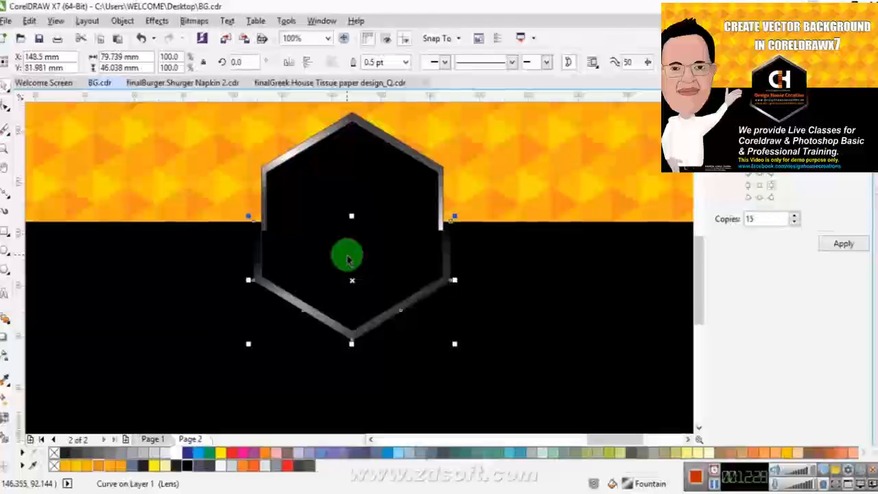
pyautogui.press('space')
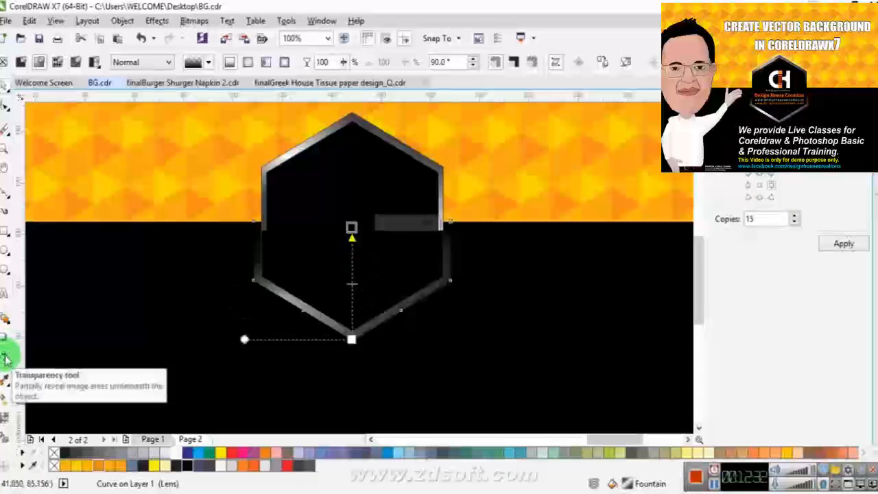
pyautogui.press('space')
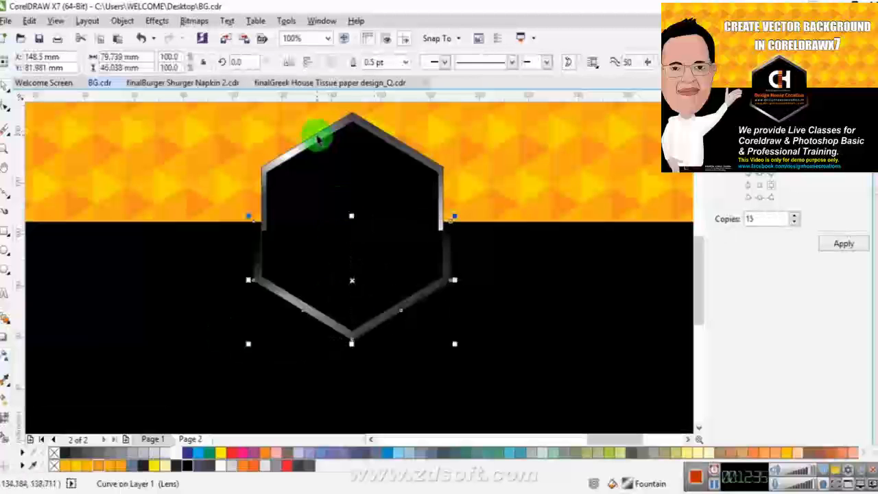
# Remove the outline from the upper rim inside the hexagon's PowerClip.
pyautogui.click(317, 139)
pyautogui.keyDown('ctrl'); pyautogui.click(314, 139); pyautogui.keyUp('ctrl')
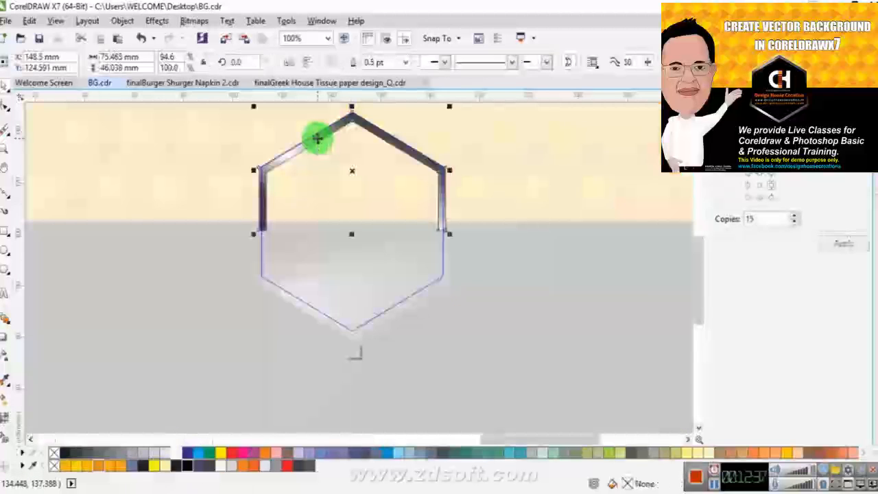
pyautogui.rightClick(55, 453)
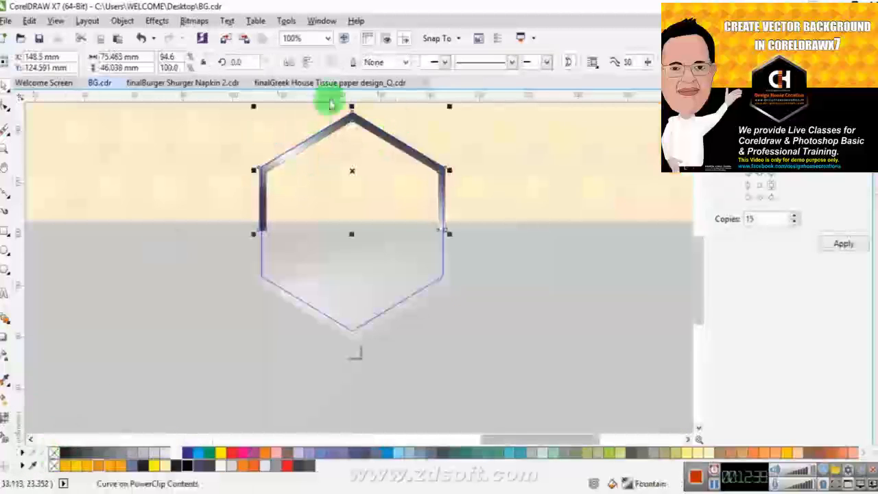
# Fade the clipped upper rim downward from its top tip with a linear transparency and finish editing the PowerClip.
pyautogui.click(5, 357)
pyautogui.moveTo(351, 110); pyautogui.dragTo(353, 213)
pyautogui.scroll(1, 352, 214)
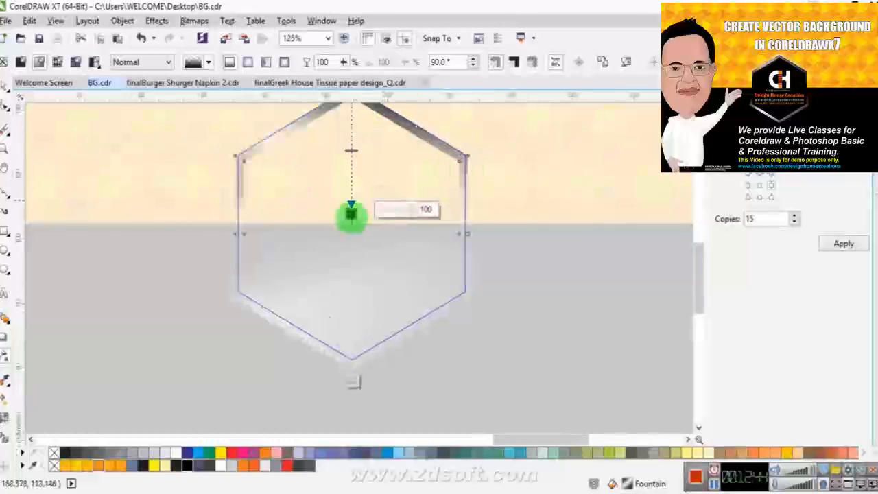
pyautogui.press('space')
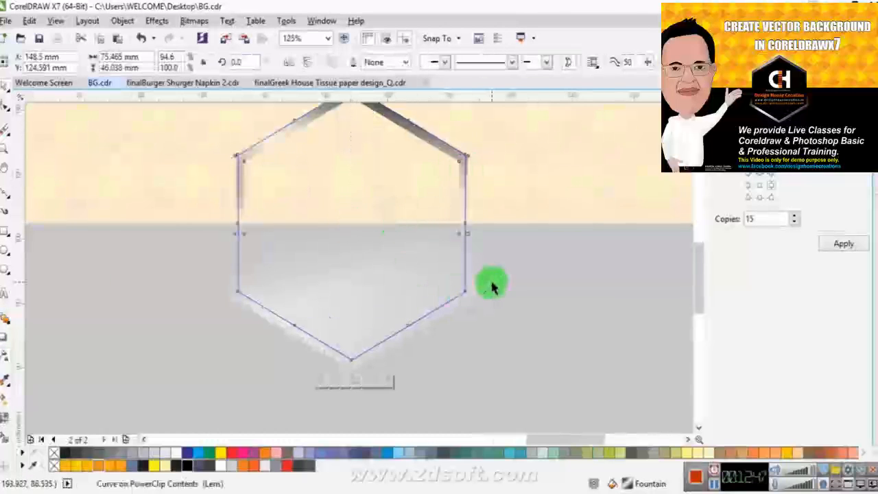
pyautogui.keyDown('ctrl'); pyautogui.click(492, 286); pyautogui.keyUp('ctrl')
pyautogui.click(456, 310)
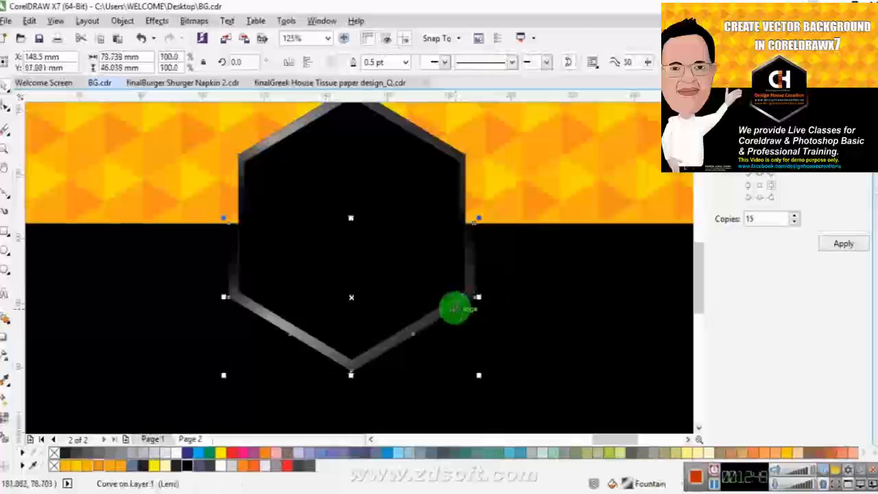
# Bring the off-page instruction note beside the artwork, shrink it to about 36.5 pt and replace its wording with text beginning "GLOWING EFFE".
pyautogui.scroll(-6, 453, 306)
pyautogui.scroll(3, 320, 301)
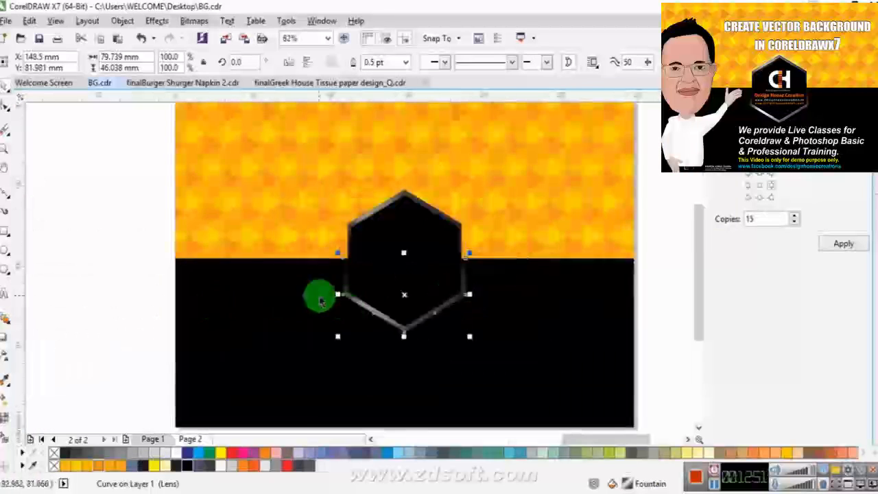
pyautogui.scroll(-3, 320, 301)
pyautogui.click(121, 308)
pyautogui.moveTo(132, 330); pyautogui.dragTo(38, 293)
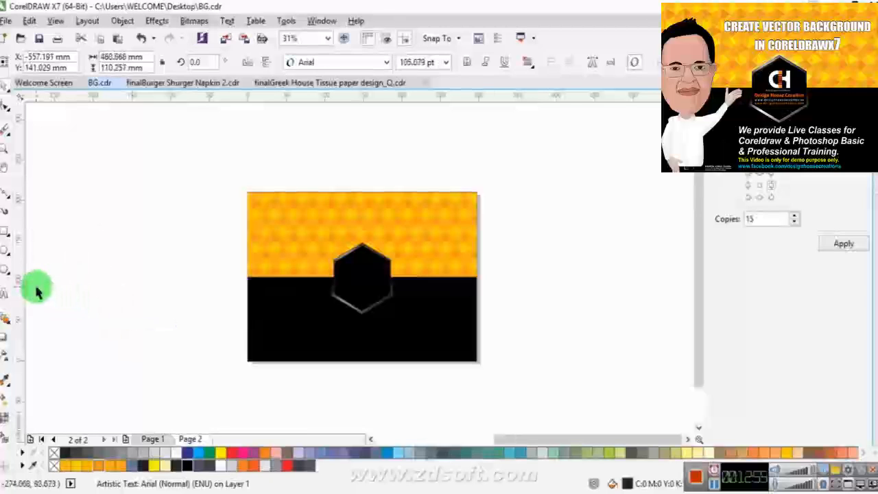
pyautogui.press('p')
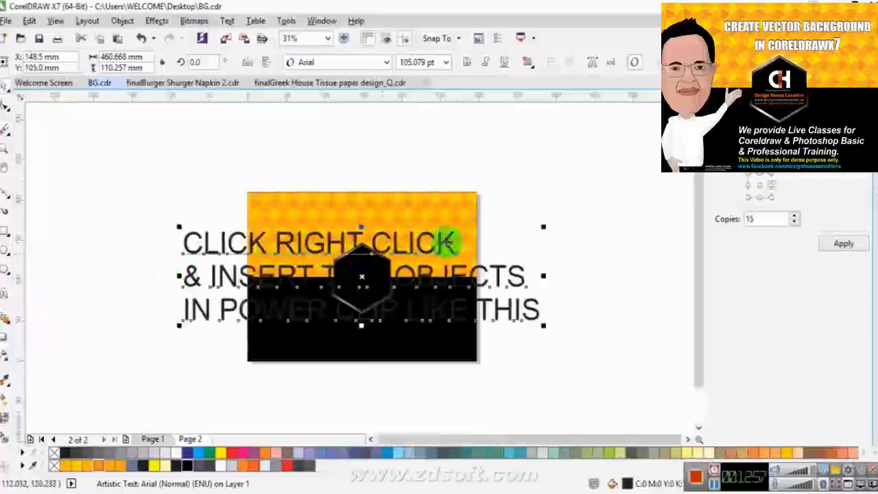
pyautogui.moveTo(545, 226); pyautogui.dragTo(6, 297)
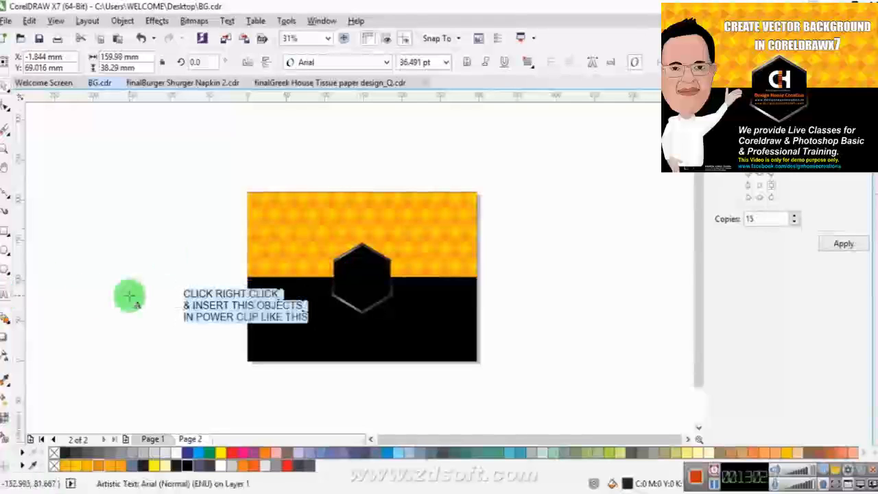
pyautogui.write('GLOWING')
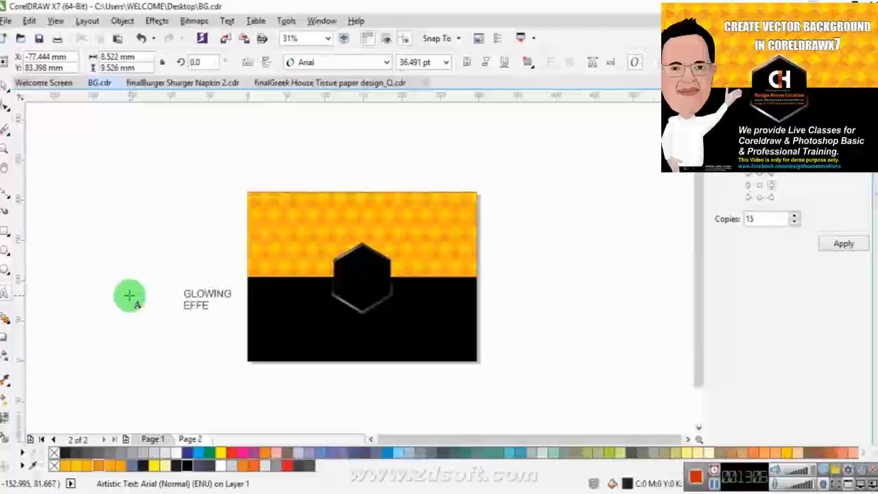
# Duplicate the lower rim in place and undo the trial move of the copy.
pyautogui.press('F2')
pyautogui.moveTo(311, 255); pyautogui.dragTo(402, 332)
pyautogui.press('space')
pyautogui.click(338, 330)
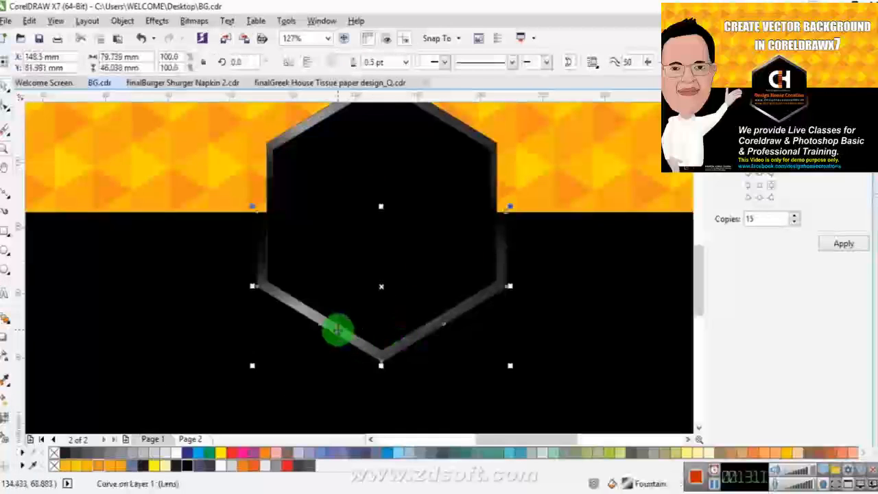
pyautogui.moveTo(338, 330); pyautogui.dragTo(256, 364)
pyautogui.hotkey('ctrl', 'z')
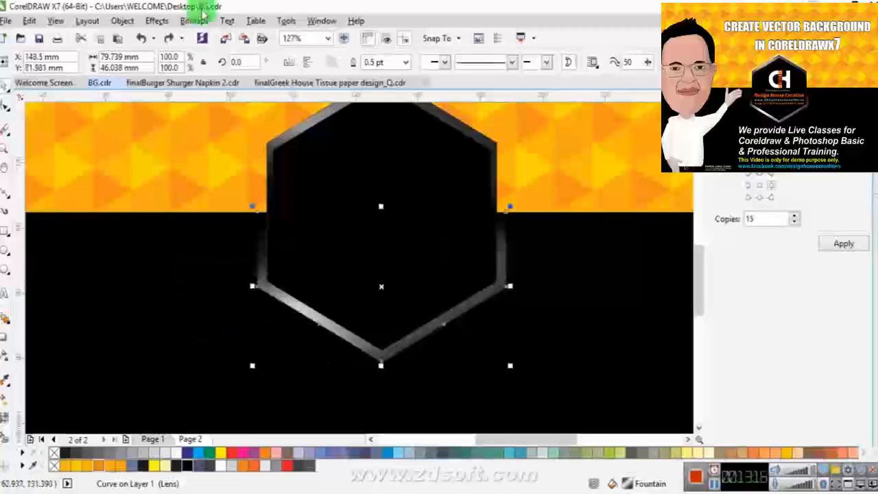
pyautogui.click(193, 21)
pyautogui.click(219, 31)
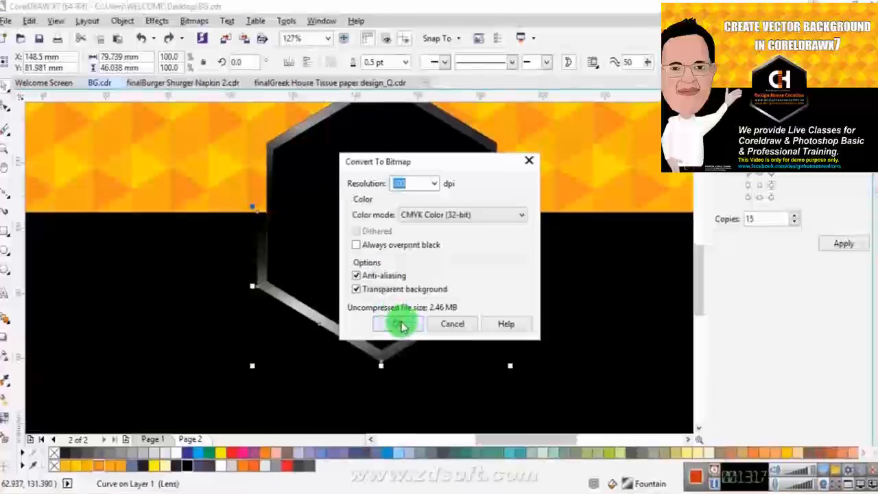
pyautogui.click(402, 326)
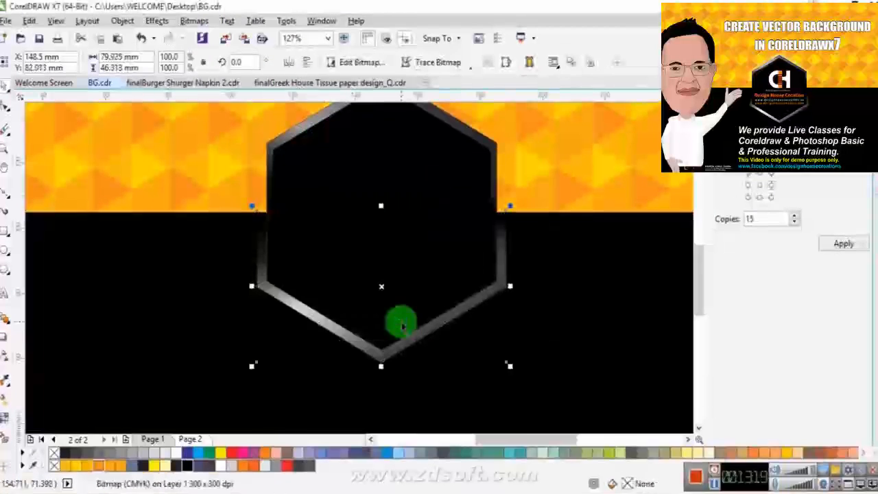
pyautogui.click(195, 21)
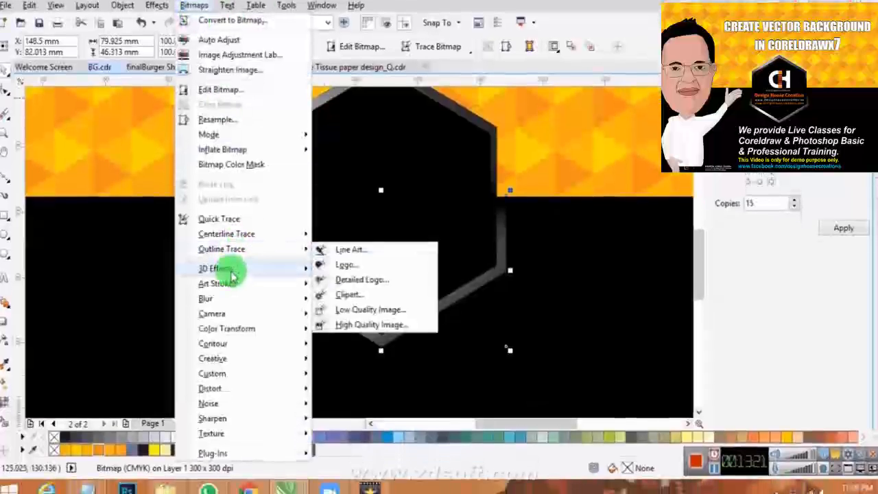
pyautogui.click(491, 225)
pyautogui.click(382, 245)
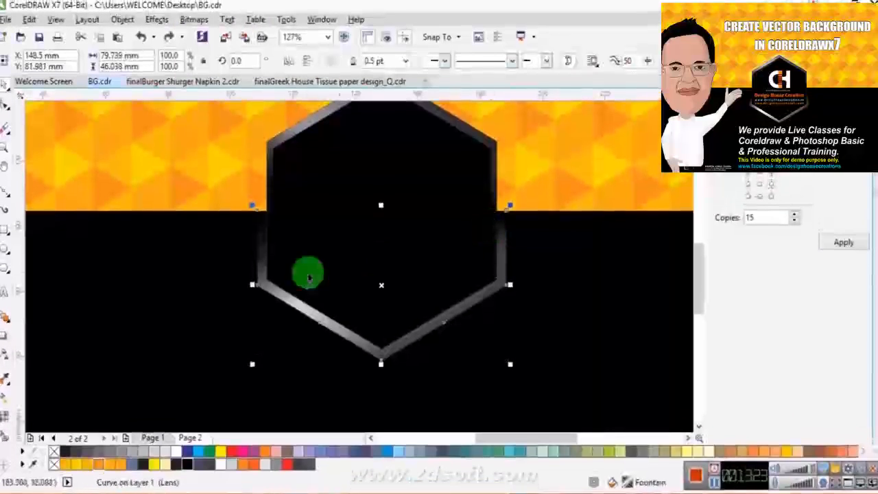
pyautogui.moveTo(286, 286); pyautogui.dragTo(304, 313)
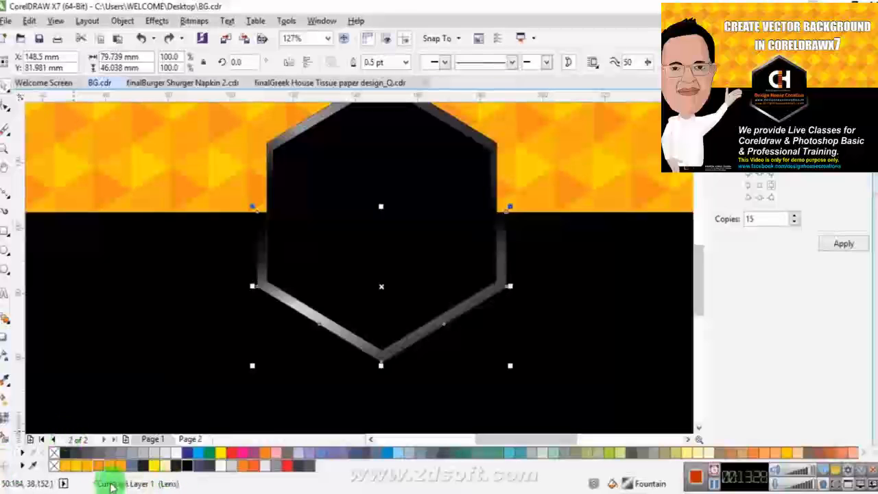
# Convert the lower rim's copy to a 300 dpi CMYK bitmap with anti-aliasing and a transparent background.
pyautogui.click(197, 20)
pyautogui.click(189, 30)
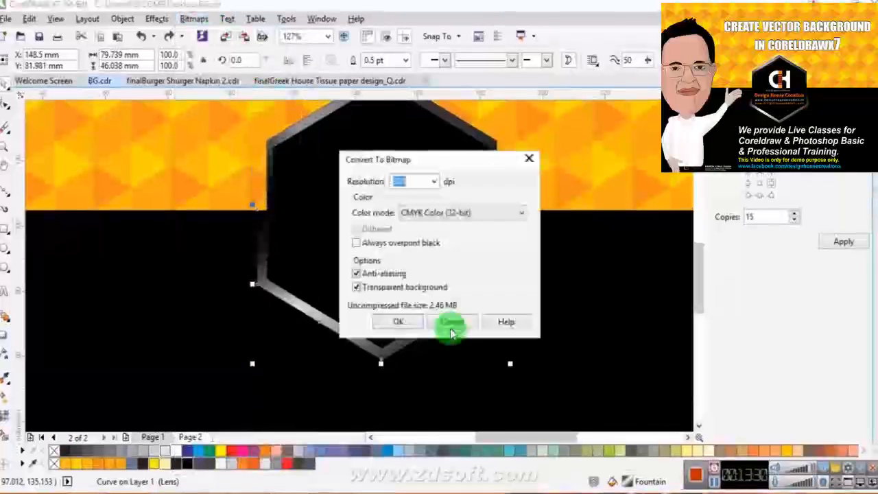
pyautogui.click(402, 328)
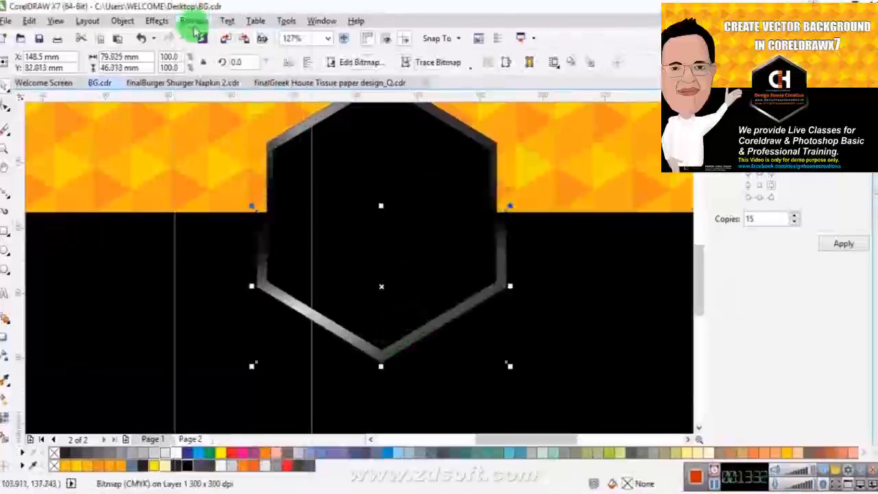
# Apply a Gaussian blur with a 37-pixel radius to the rim bitmap to make a glow.
pyautogui.click(194, 21)
pyautogui.moveTo(245, 308)
pyautogui.click(382, 310)
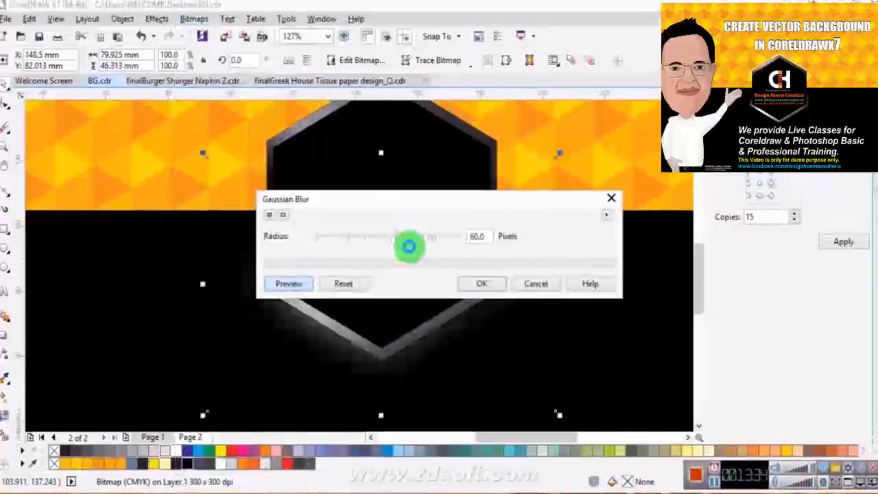
pyautogui.moveTo(395, 205); pyautogui.dragTo(201, 92)
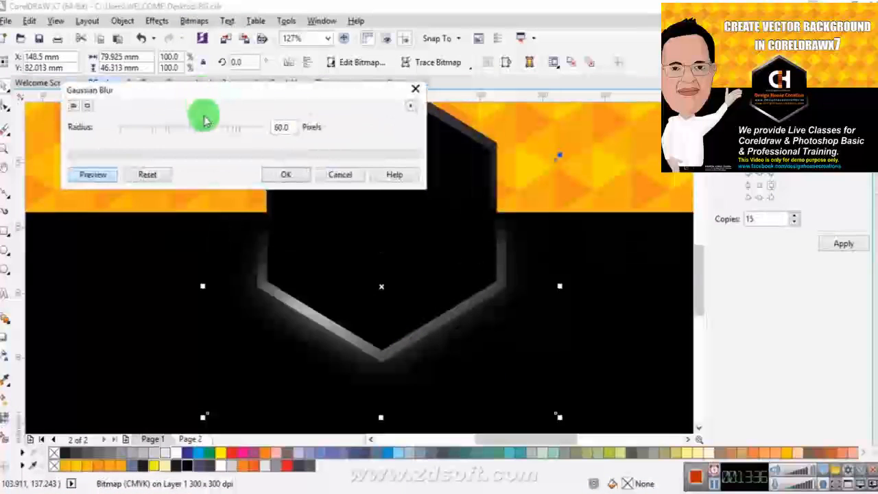
pyautogui.moveTo(186, 127); pyautogui.dragTo(219, 128)
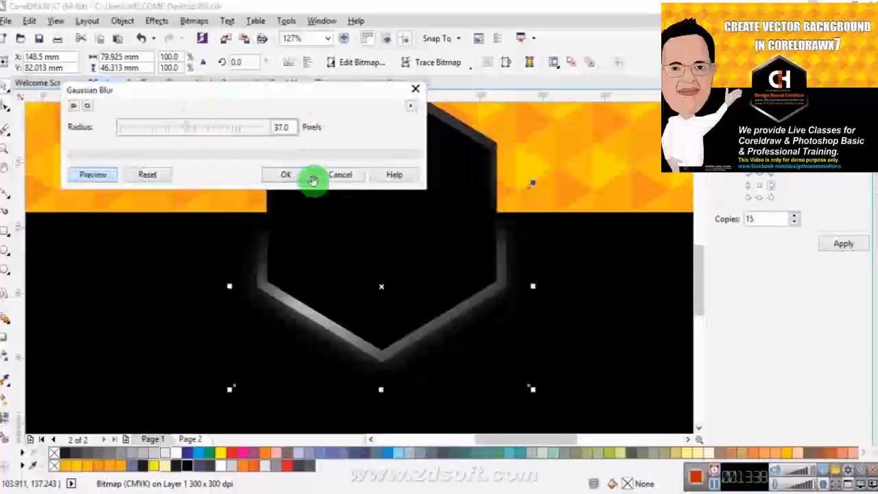
pyautogui.click(286, 175)
# Give the blurred glow bitmap a uniform transparency with the Screen merge mode.
pyautogui.click(6, 336)
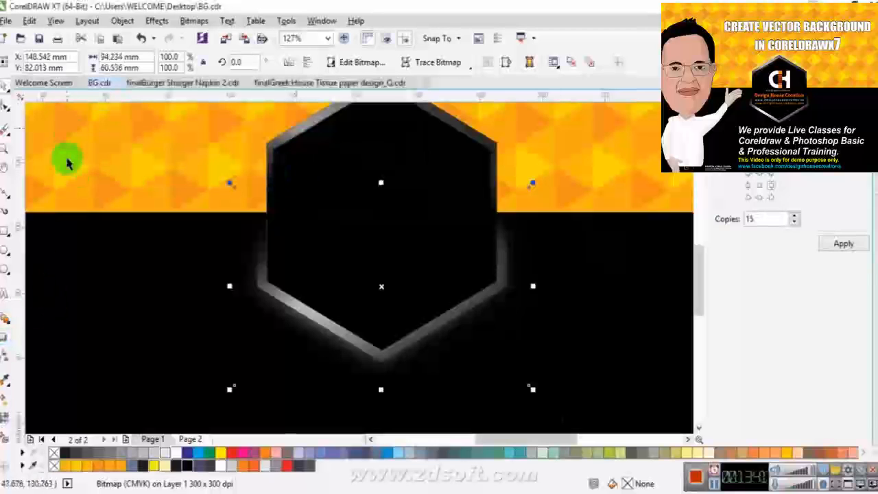
pyautogui.click(6, 347)
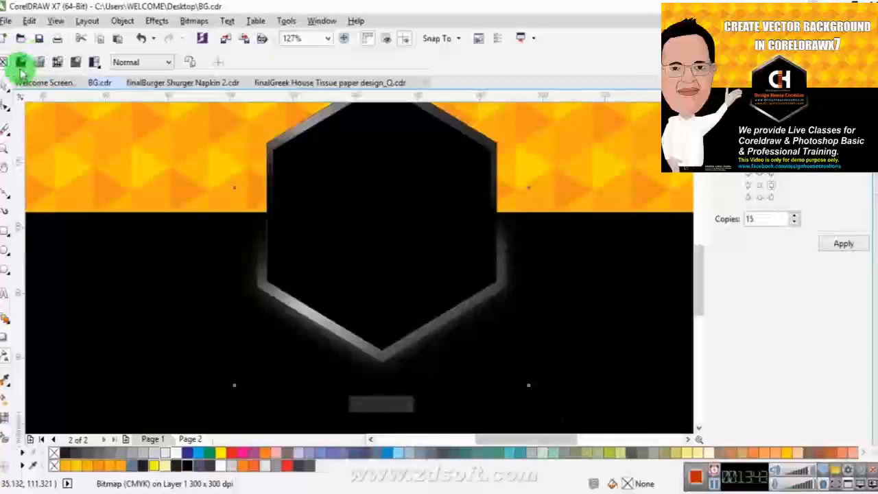
pyautogui.click(21, 61)
pyautogui.click(144, 61)
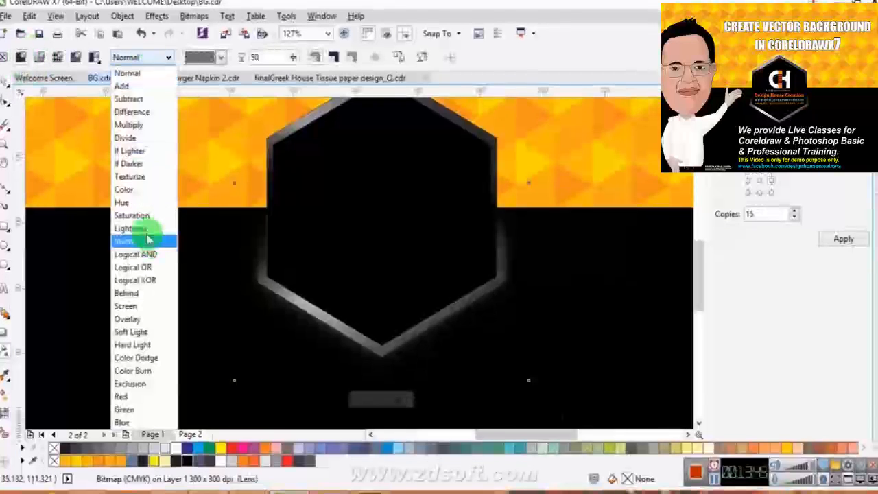
pyautogui.click(129, 305)
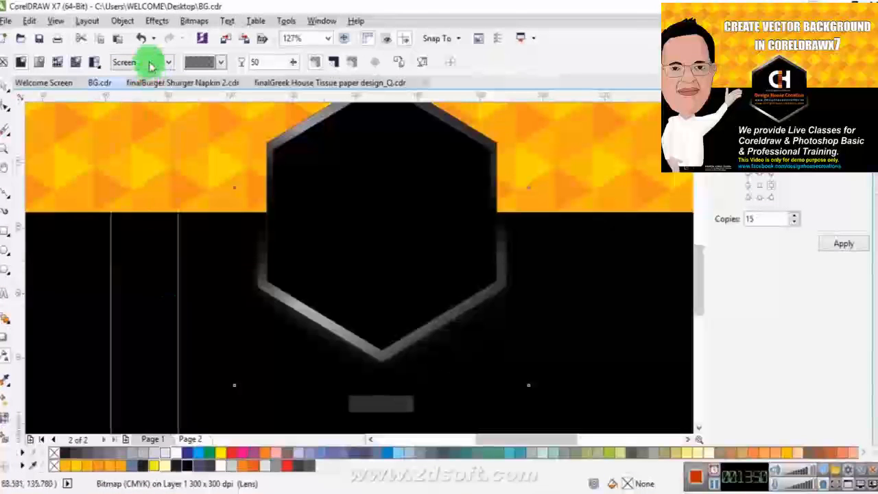
# Set the lower rim glow bitmap's uniform transparency to 10.
pyautogui.click(152, 62)
pyautogui.click(147, 60)
pyautogui.click(219, 62)
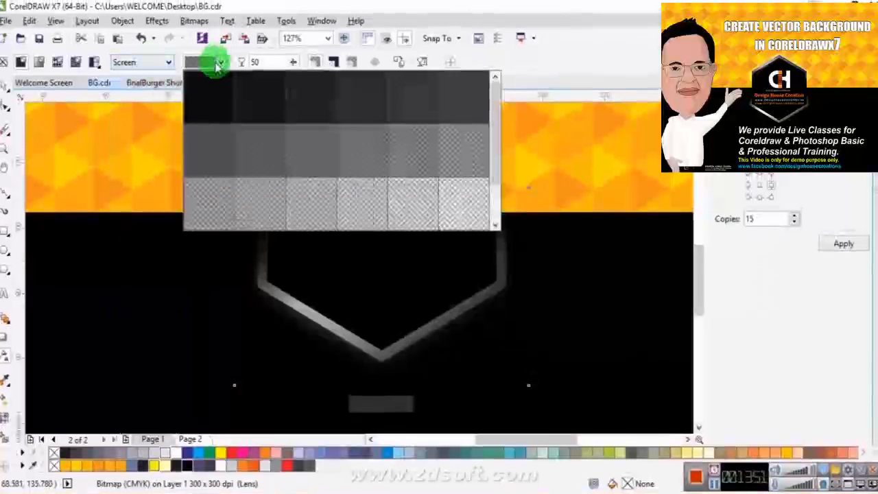
pyautogui.click(252, 105)
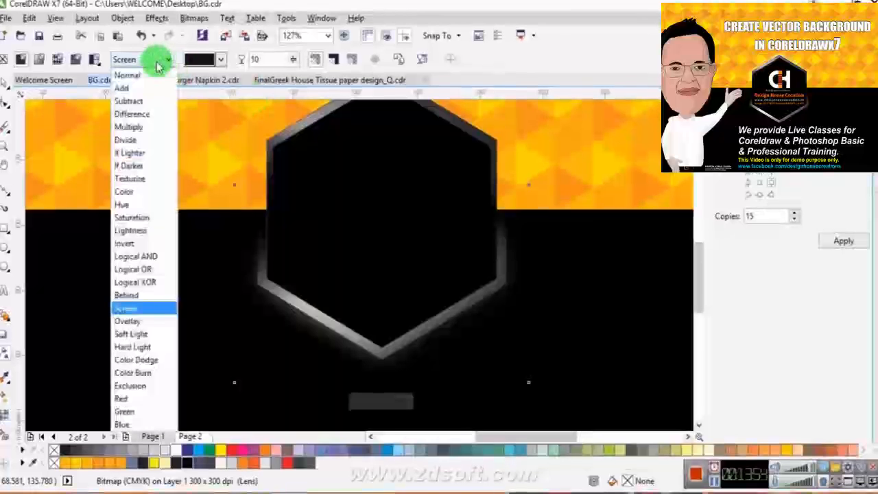
pyautogui.click(219, 62)
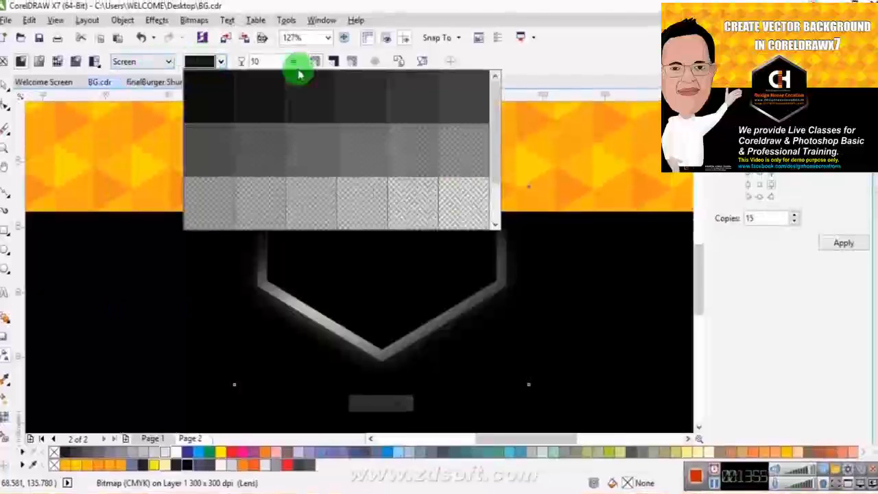
pyautogui.click(310, 144)
pyautogui.click(198, 62)
pyautogui.click(273, 112)
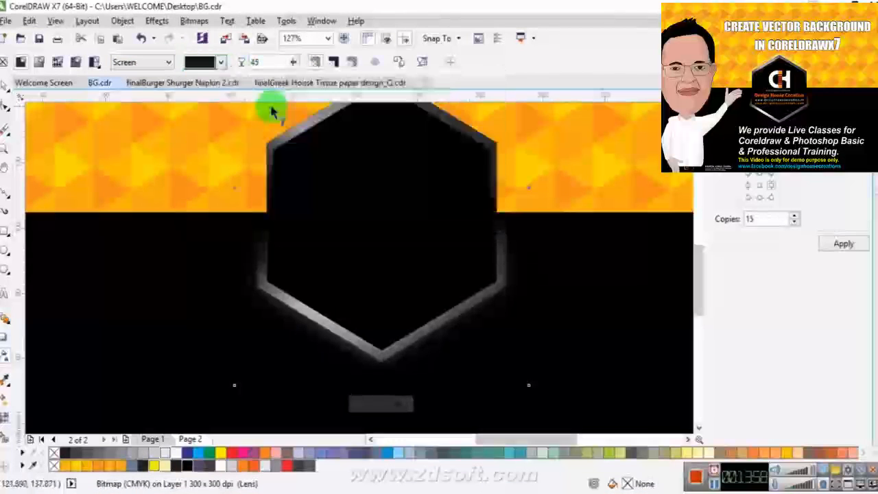
# Try the Subtract merge mode on the lower rim's glow bitmap, settling on Add.
pyautogui.click(144, 62)
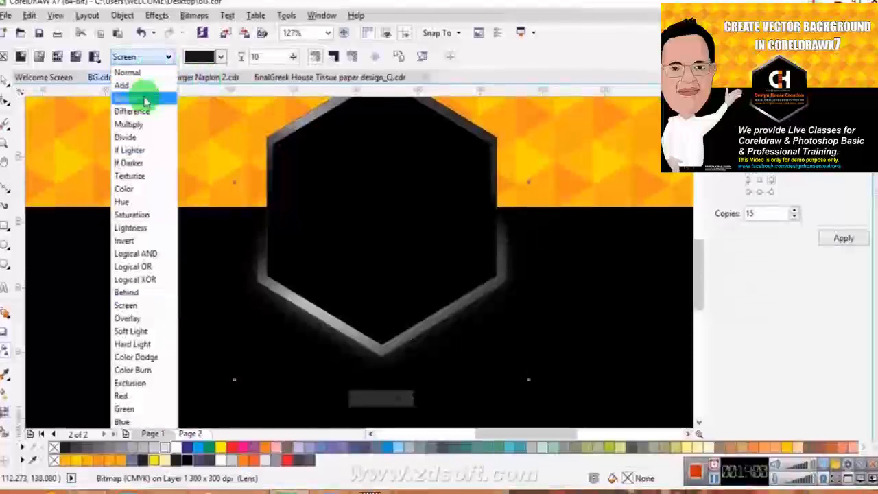
pyautogui.click(145, 100)
pyautogui.click(137, 59)
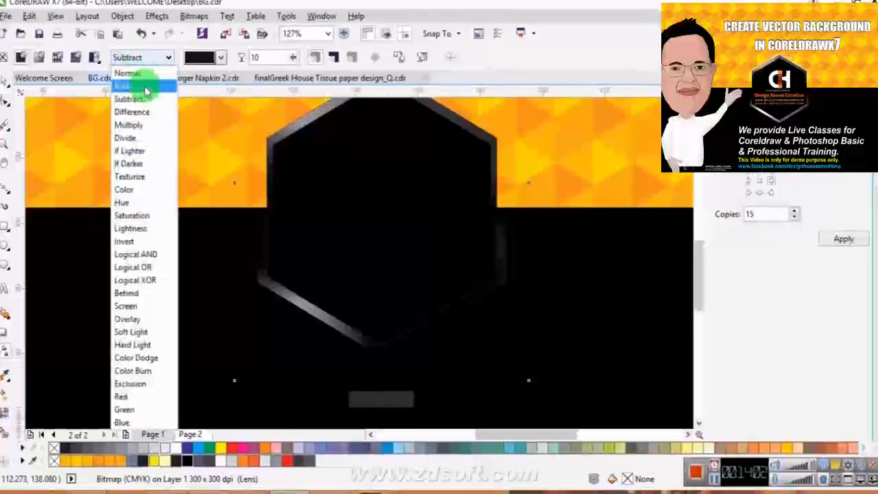
pyautogui.click(145, 87)
pyautogui.click(363, 341)
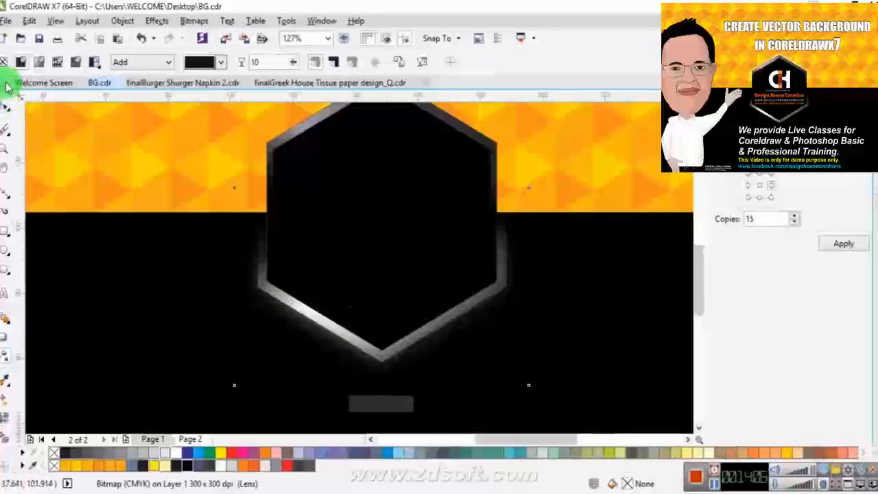
pyautogui.click(369, 290)
pyautogui.scroll(-1, 368, 290)
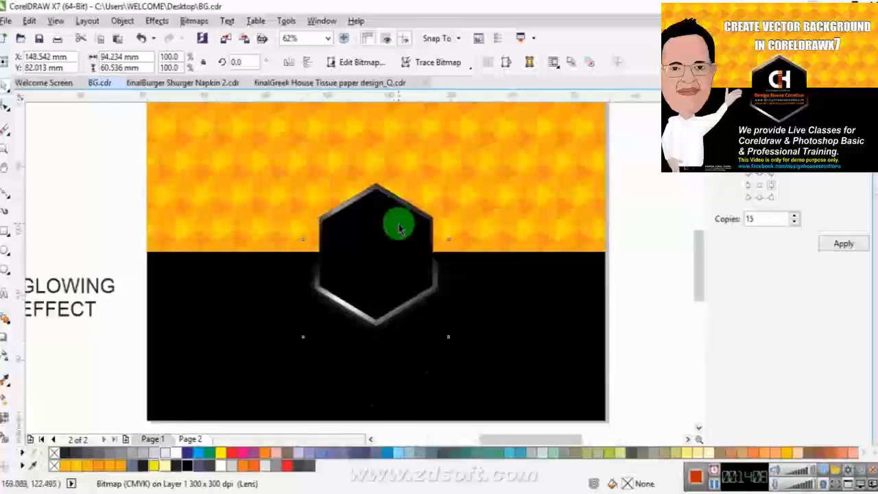
# Open the hexagon's PowerClip contents, duplicate the upper rim in place and undo the trial move of the copy.
pyautogui.scroll(1, 400, 228)
pyautogui.doubleClick(410, 189)
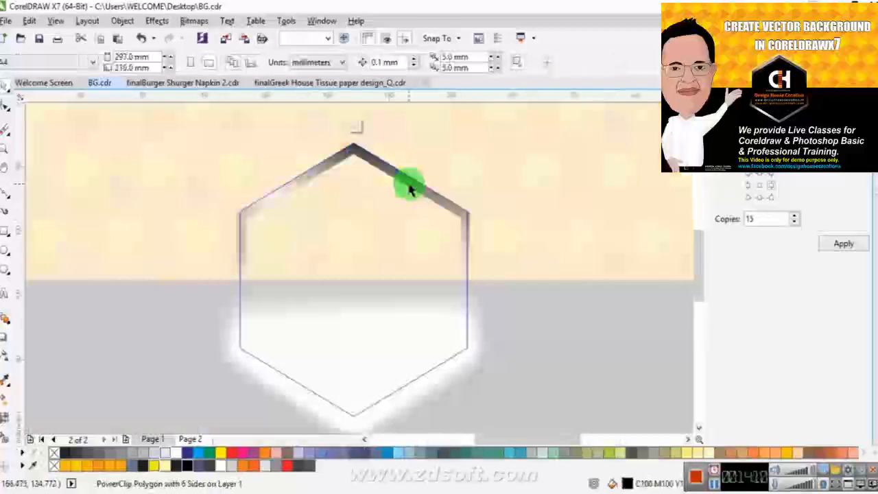
pyautogui.click(410, 189)
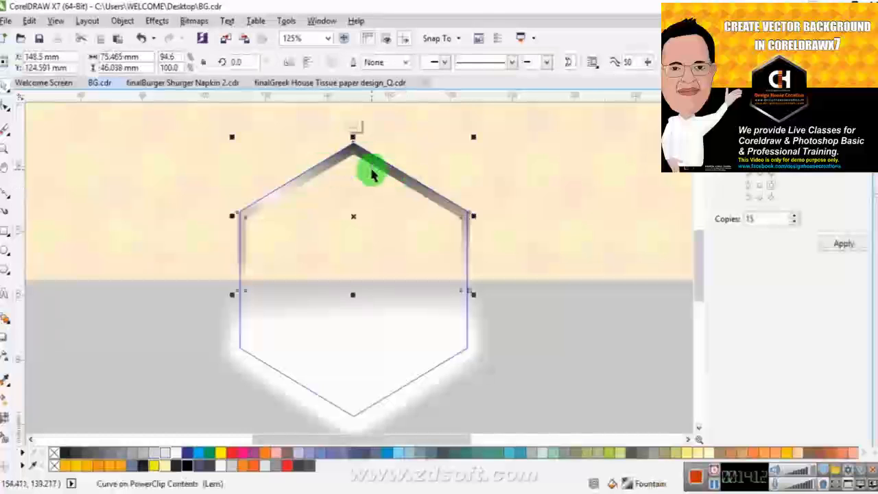
pyautogui.moveTo(371, 162); pyautogui.dragTo(373, 255)
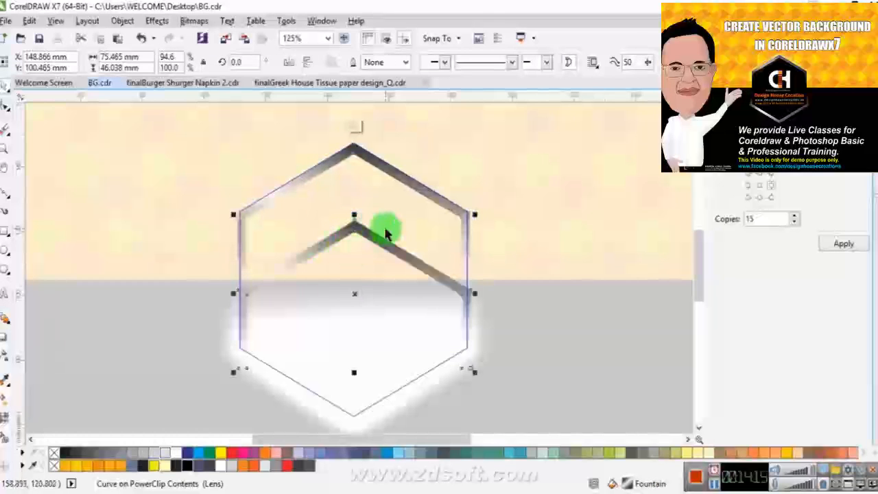
pyautogui.hotkey('ctrl', 'z')
# Convert the upper rim's copy to a 300 dpi CMYK bitmap with anti-aliasing and a transparent background.
pyautogui.click(193, 22)
pyautogui.click(206, 30)
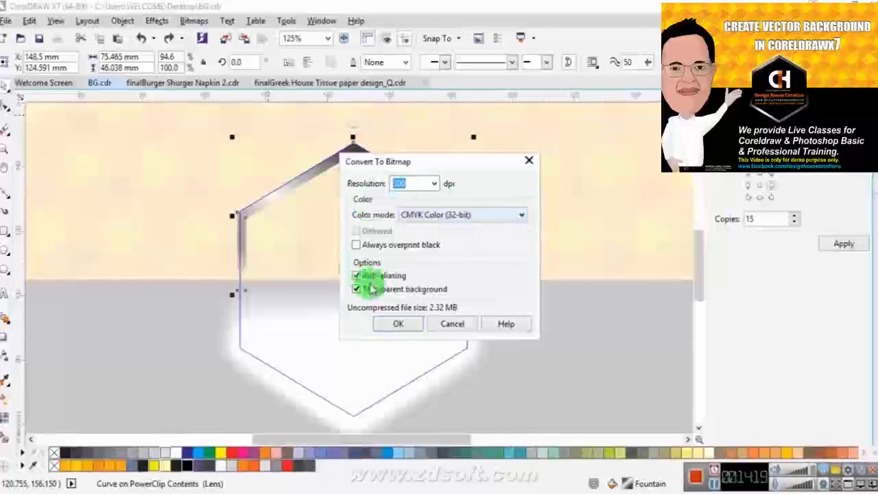
pyautogui.click(398, 324)
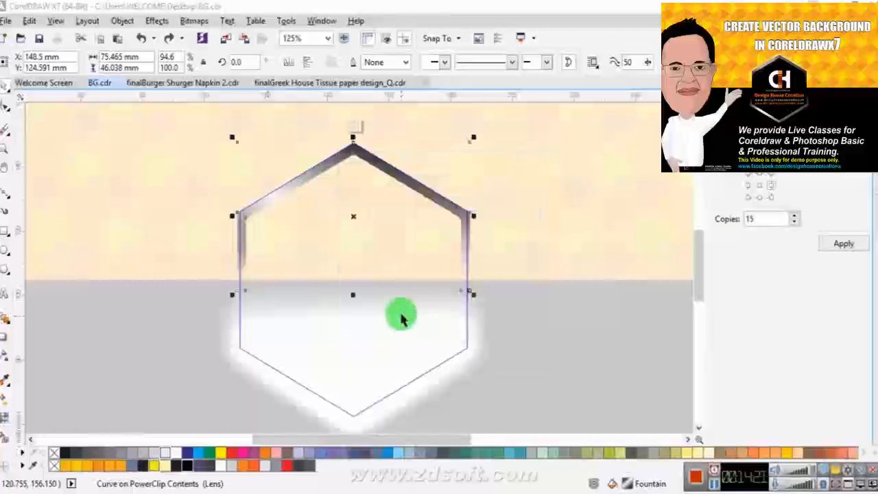
# Apply a Gaussian blur with a 37-pixel radius to the upper rim's bitmap.
pyautogui.click(192, 21)
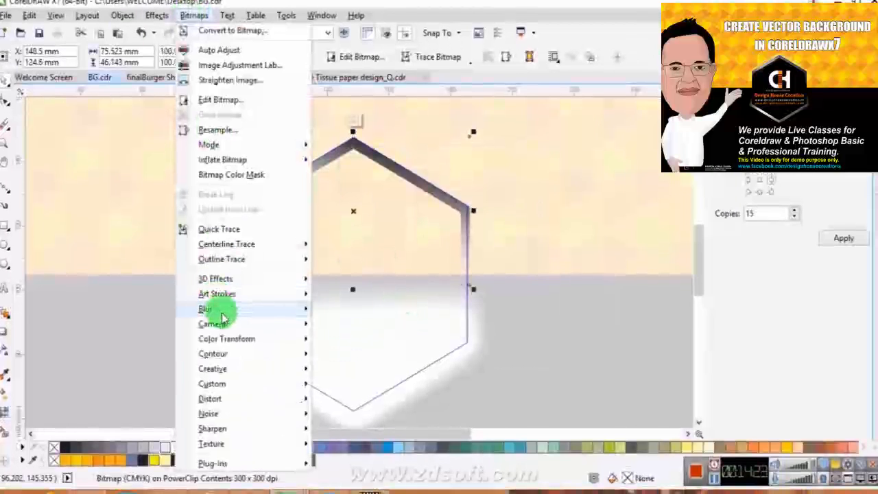
pyautogui.moveTo(209, 314)
pyautogui.click(359, 310)
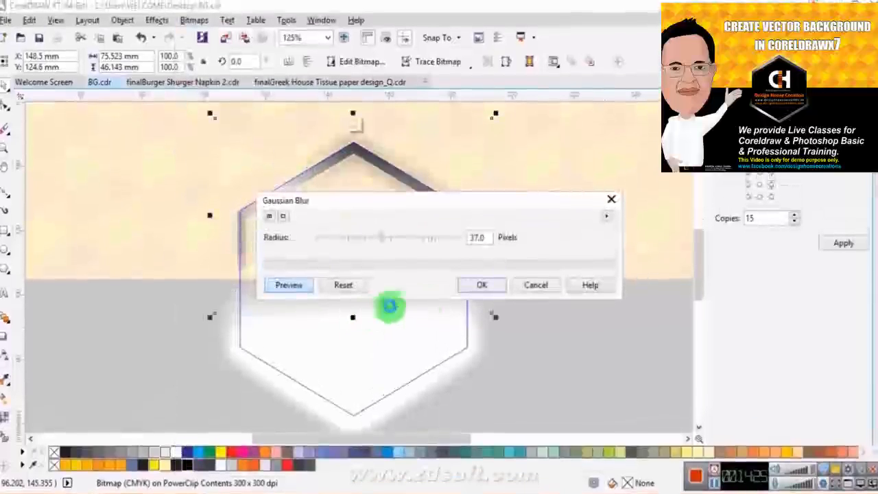
pyautogui.click(487, 286)
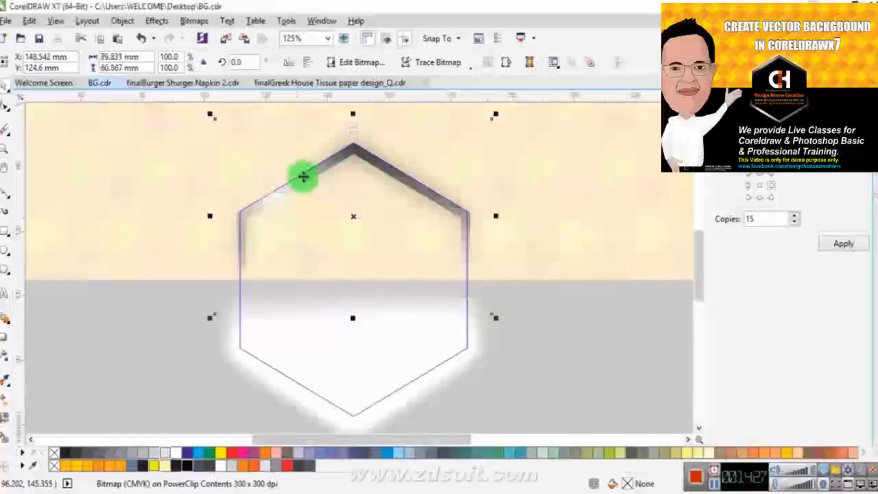
pyautogui.scroll(2, 364, 140)
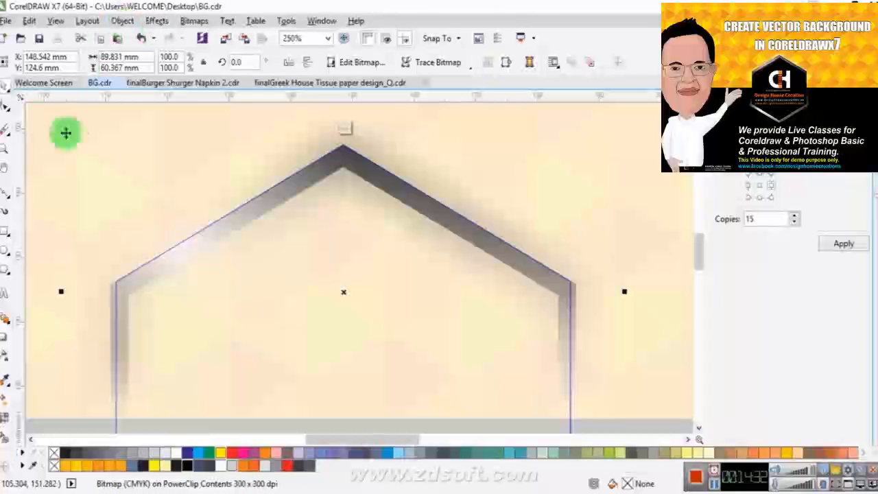
# Give the blurred upper rim bitmap a uniform transparency of 50 with the Screen merge mode.
pyautogui.click(6, 358)
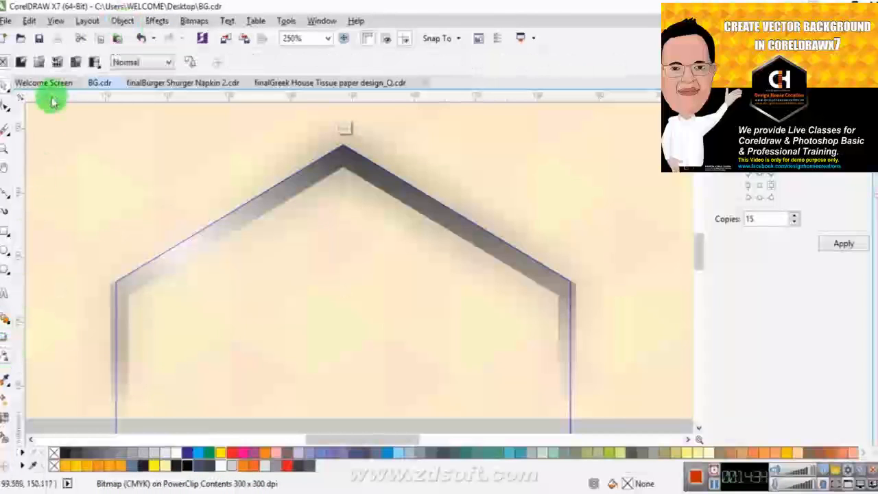
pyautogui.click(21, 63)
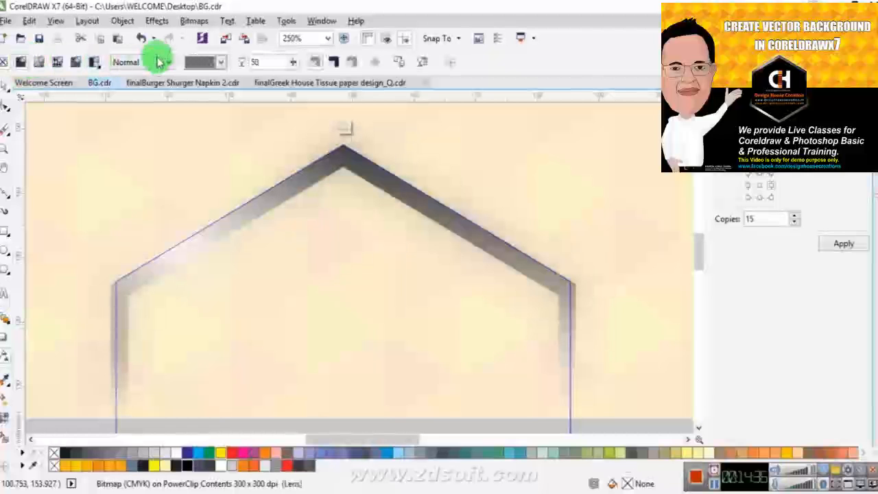
pyautogui.click(135, 66)
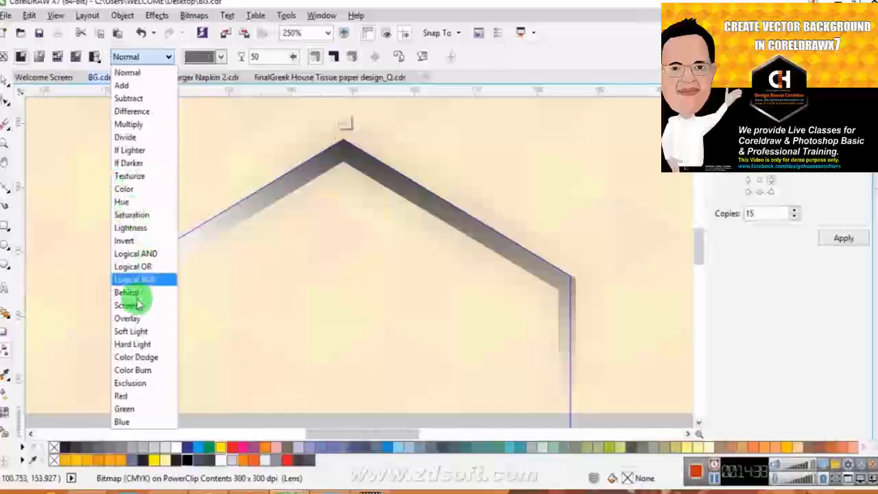
pyautogui.click(137, 304)
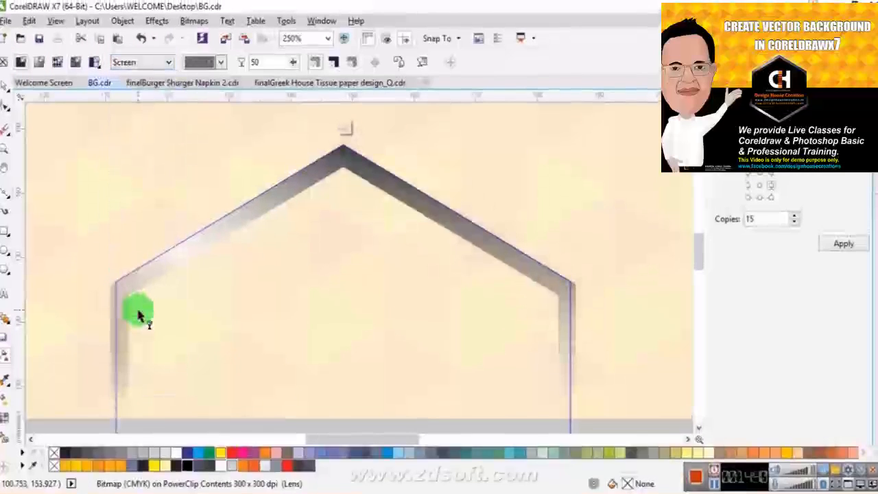
# Try the Subtract and Add merge modes on the upper rim's glow bitmap.
pyautogui.click(131, 66)
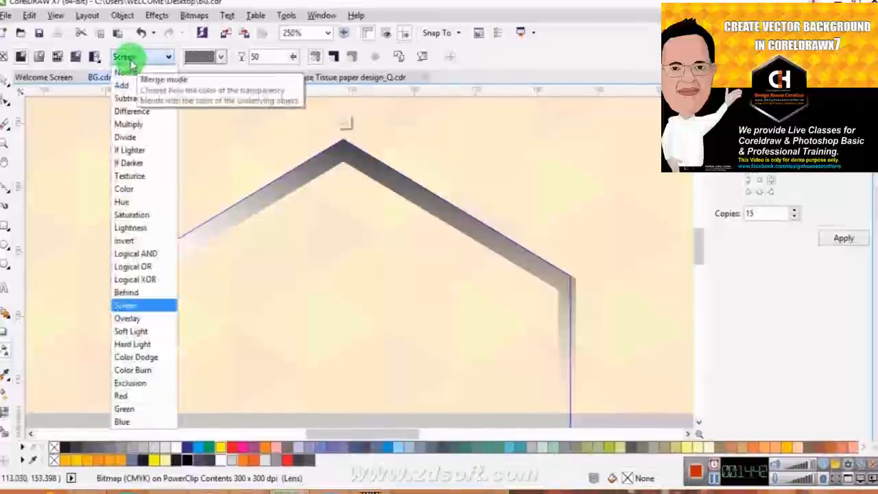
pyautogui.click(131, 66)
pyautogui.click(131, 66)
pyautogui.click(137, 101)
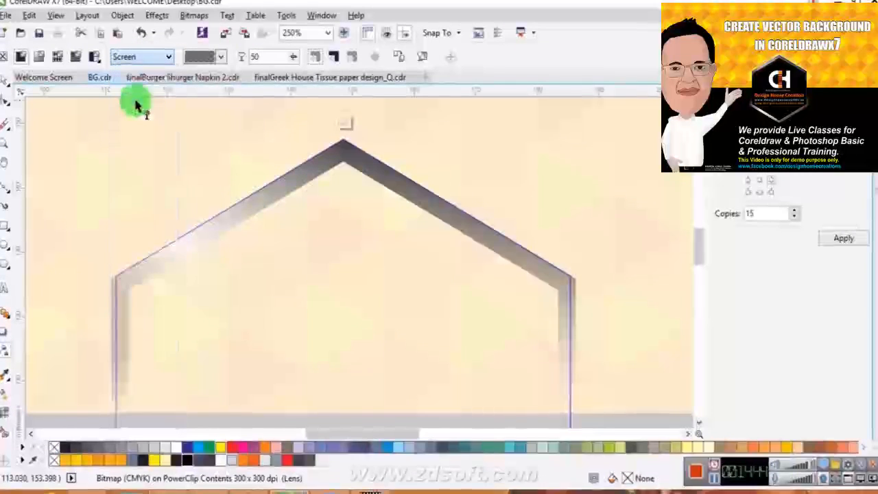
pyautogui.click(137, 62)
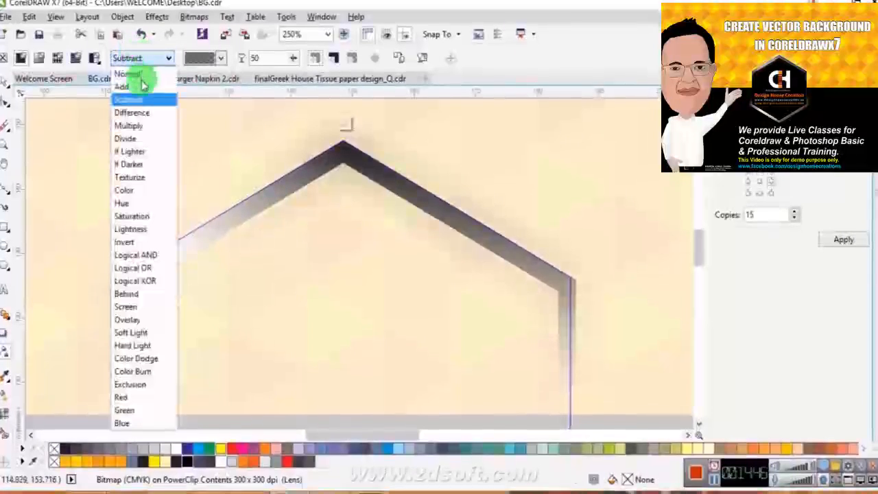
pyautogui.click(130, 89)
pyautogui.click(4, 88)
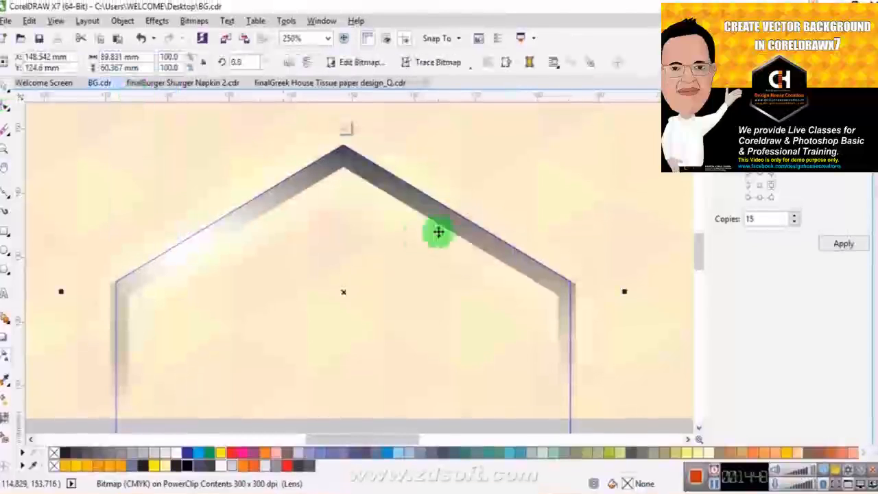
# Finish editing the hexagon's PowerClip contents and select the upper rim's glow bitmap inside it.
pyautogui.scroll(-1, 518, 198)
pyautogui.scroll(-1, 518, 198)
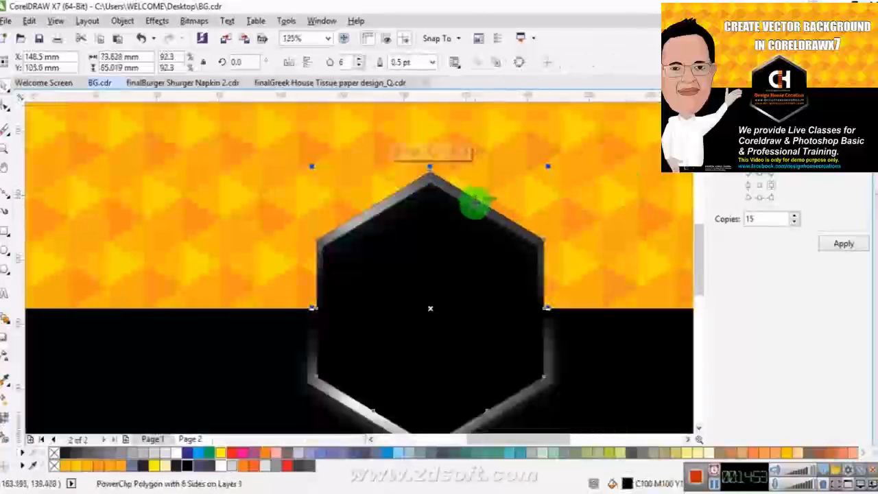
pyautogui.click(475, 204)
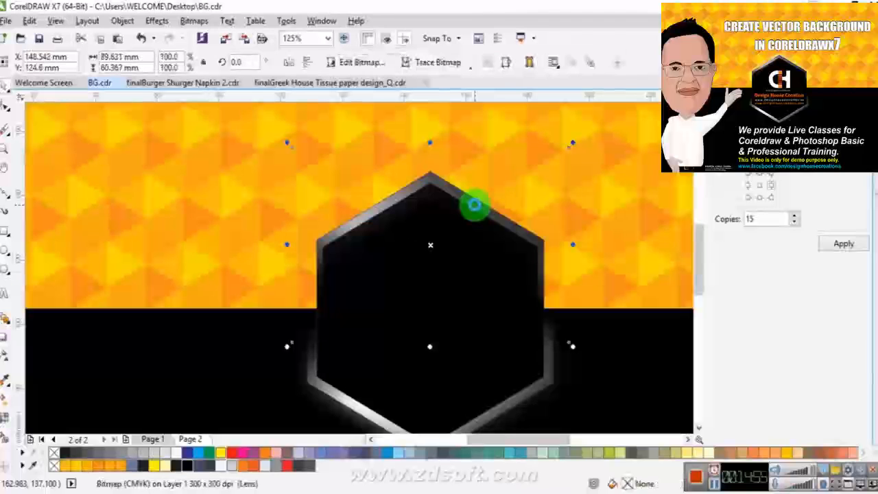
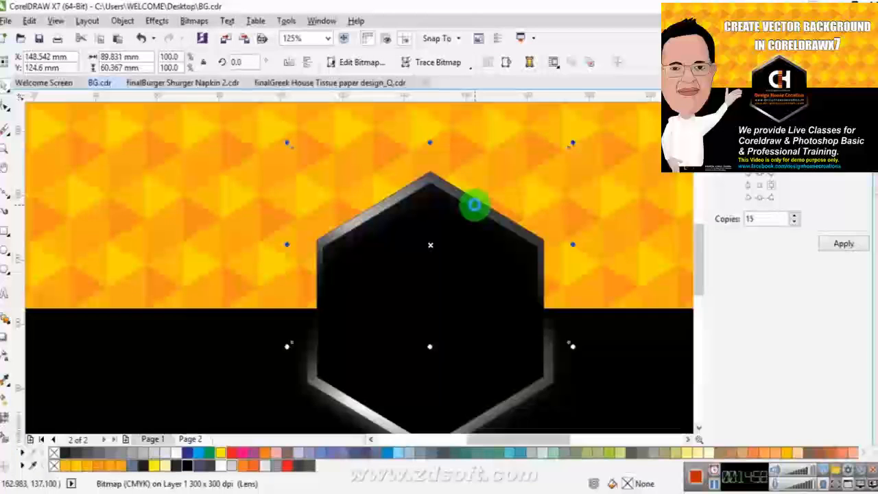
pyautogui.click(536, 181)
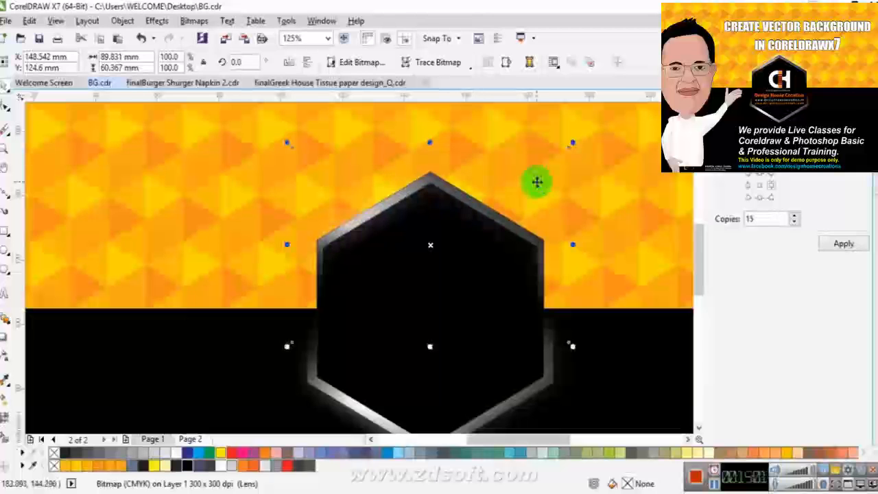
# Set the upper rim glow bitmap's merge mode to Screen and deselect it.
pyautogui.click(122, 63)
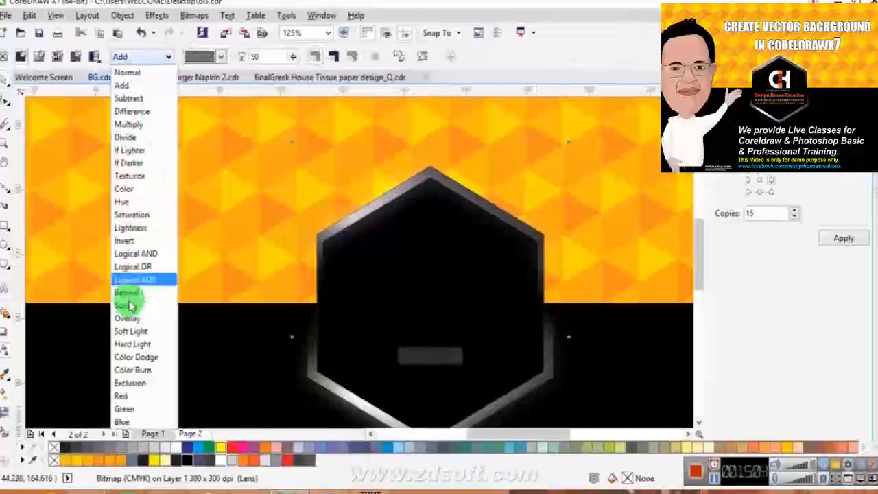
pyautogui.click(128, 306)
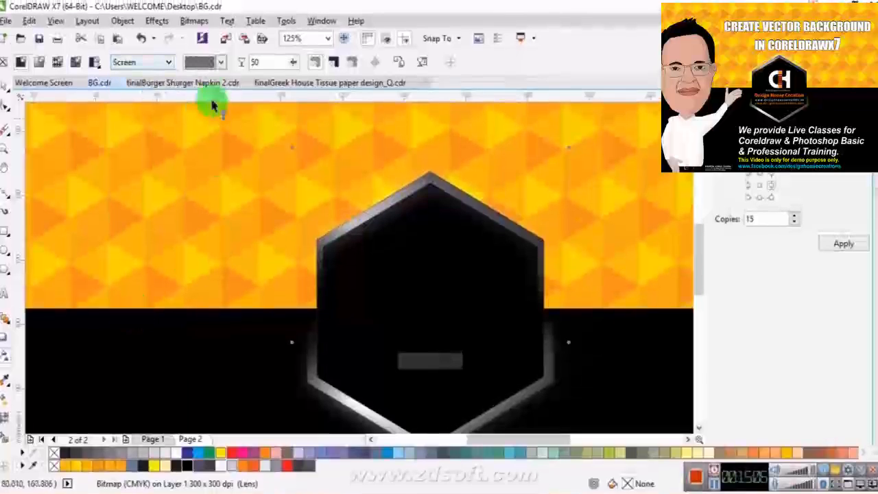
pyautogui.click(171, 65)
pyautogui.click(382, 212)
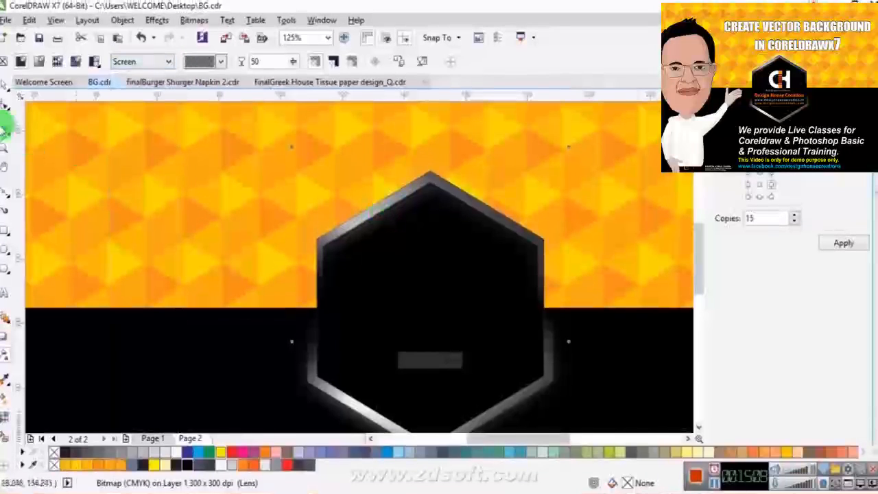
pyautogui.click(6, 82)
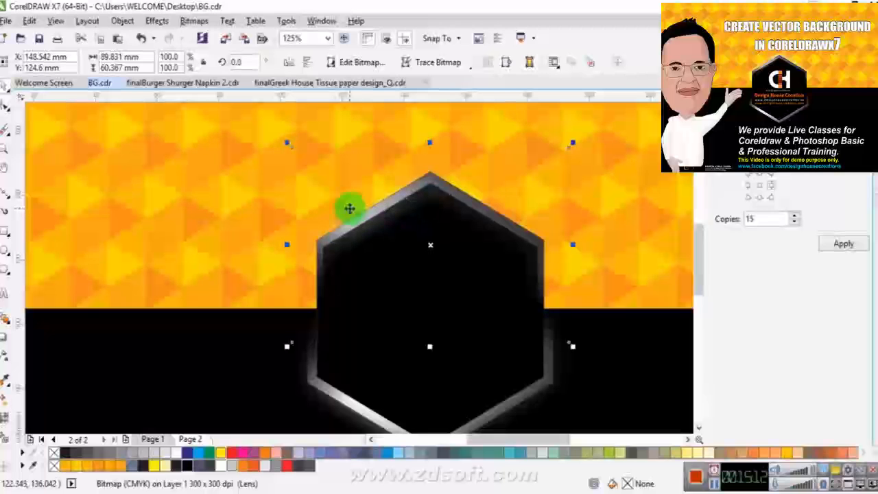
pyautogui.scroll(-2, 349, 207)
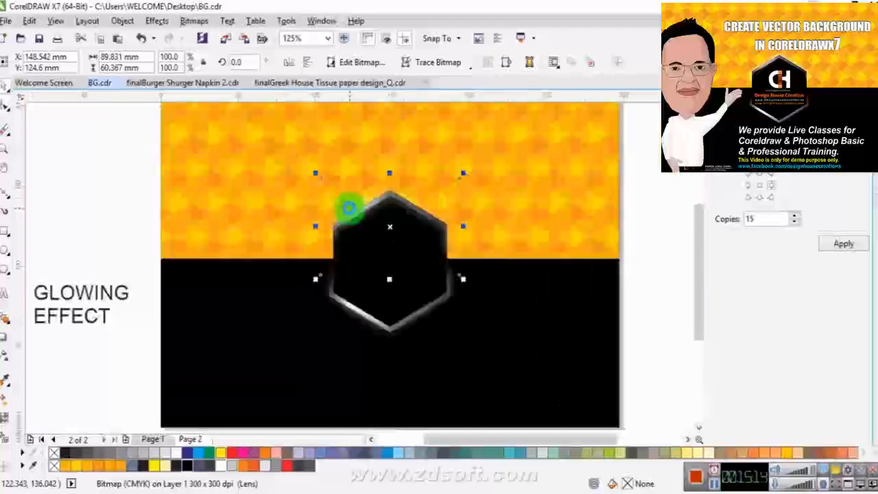
pyautogui.click(667, 241)
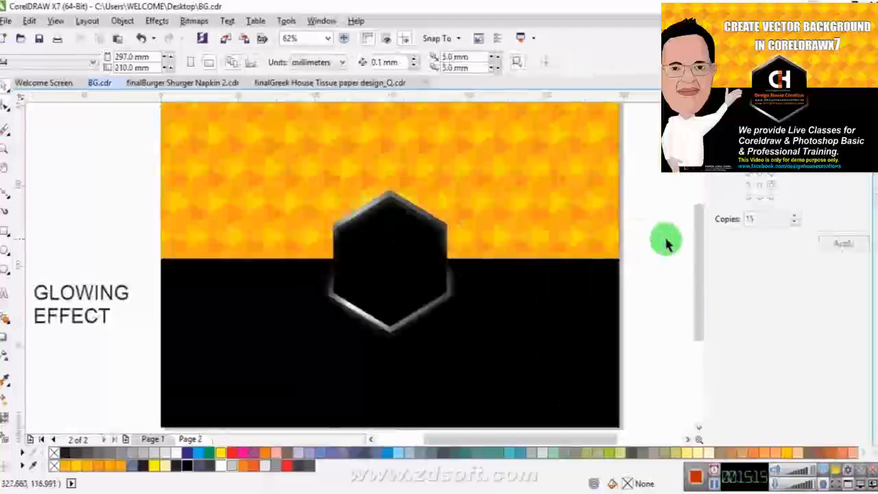
# Copy the Design House Creation logo group from the page 1 badge and paste it onto the black hexagon on page 2.
pyautogui.click(152, 440)
pyautogui.click(398, 237)
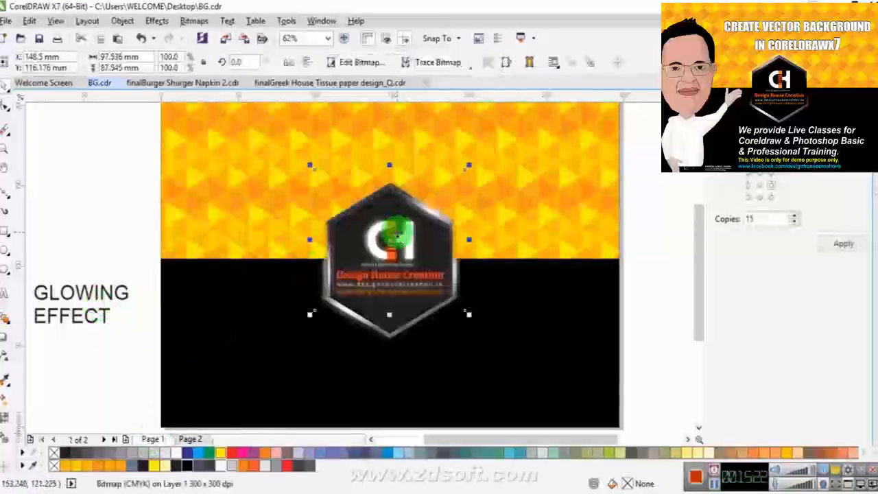
pyautogui.click(398, 237)
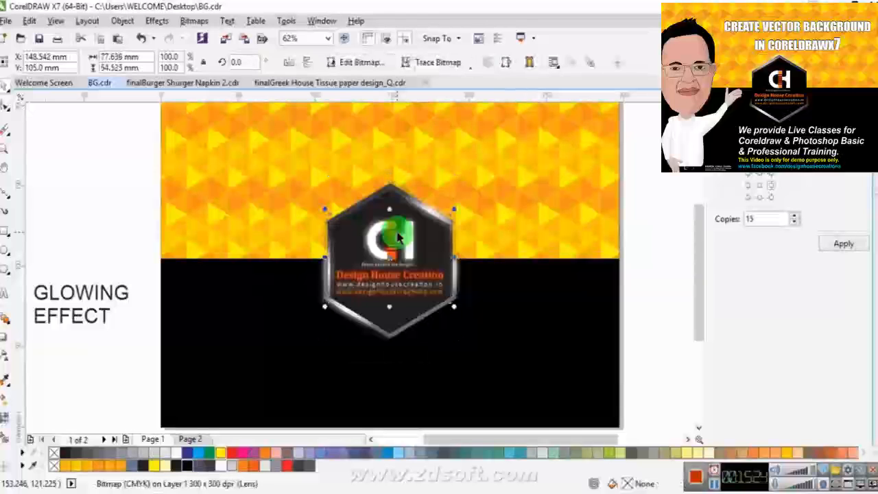
pyautogui.keyDown('ctrl'); pyautogui.click(398, 237); pyautogui.keyUp('ctrl')
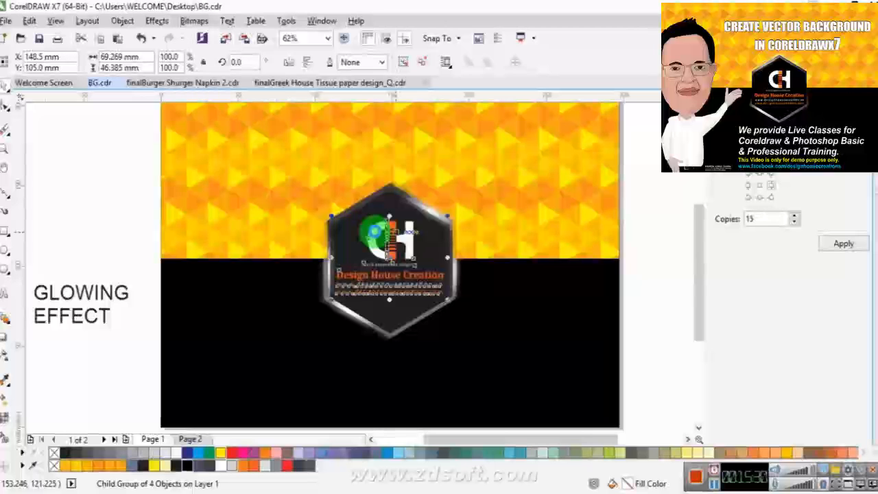
pyautogui.click(385, 233)
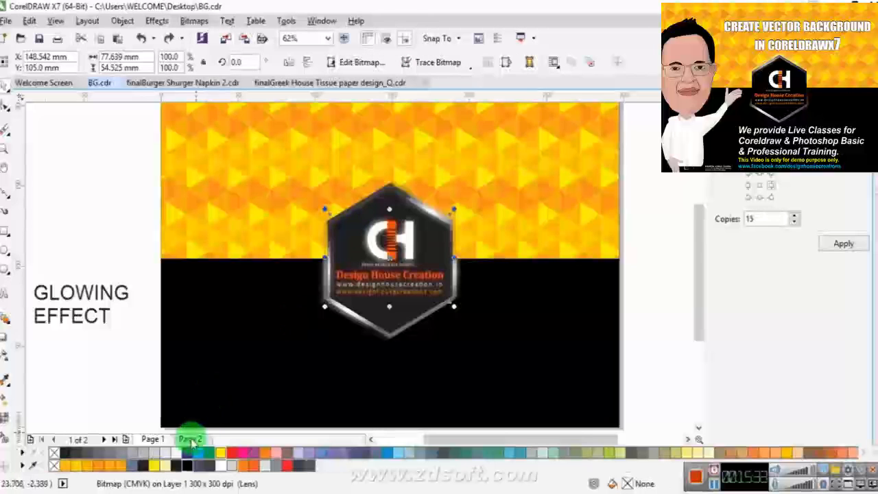
pyautogui.click(187, 437)
pyautogui.hotkey('ctrl', 'v')
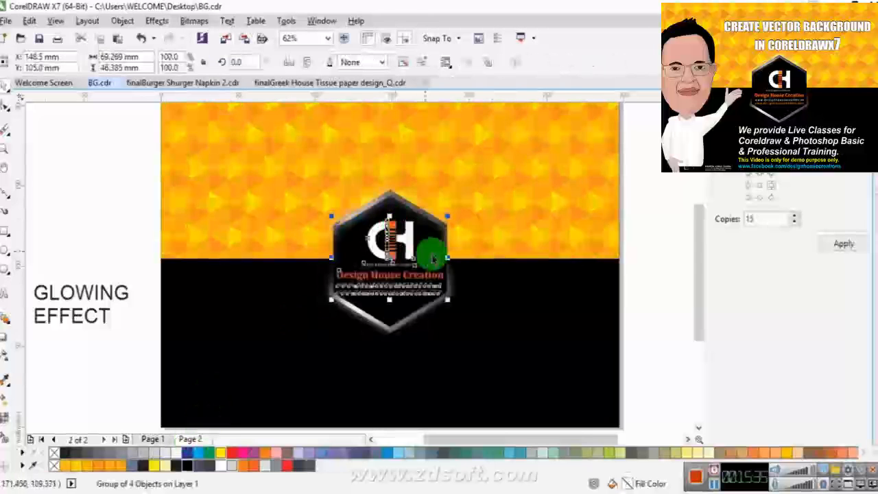
# Scale the pasted logo group down to 96% about its centre so it fits inside the hexagon.
pyautogui.scroll(2, 440, 237)
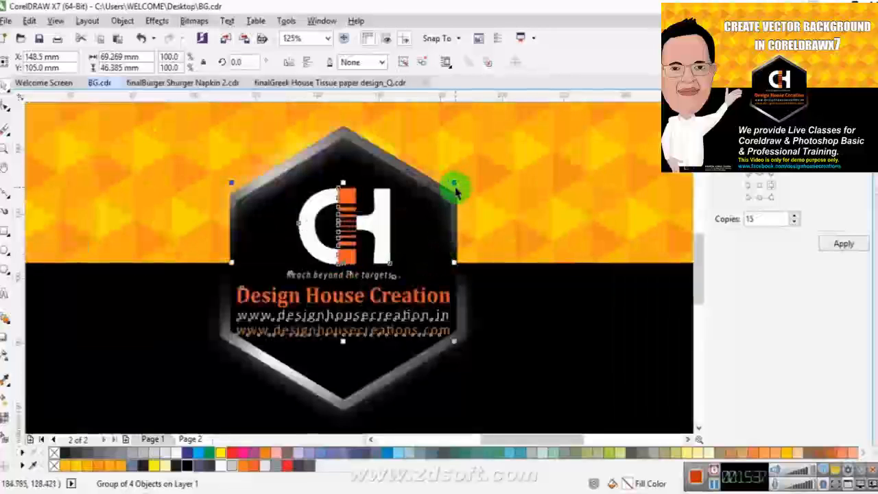
pyautogui.moveTo(454, 184); pyautogui.dragTo(445, 188)
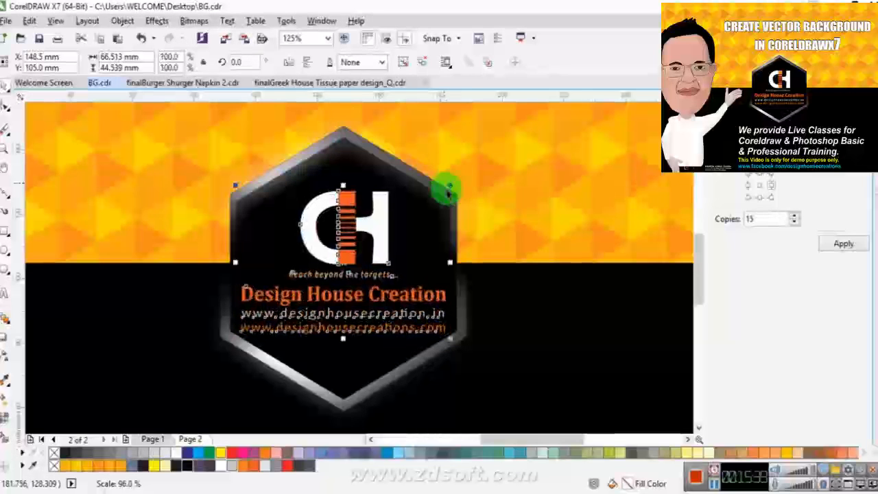
pyautogui.moveTo(349, 197); pyautogui.dragTo(347, 193)
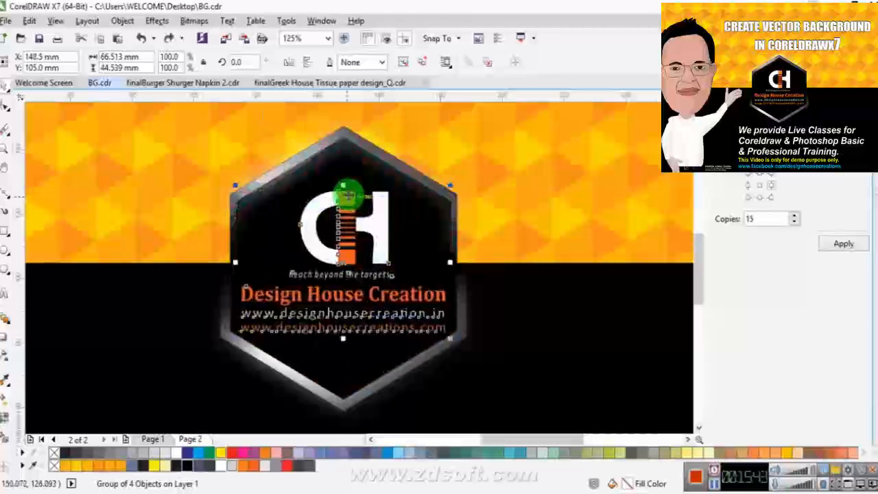
pyautogui.moveTo(348, 194)
pyautogui.mouseDown()
pyautogui.moveTo(488, 190)
pyautogui.moveTo(557, 168)
pyautogui.moveTo(529, 181)
pyautogui.moveTo(341, 198)
pyautogui.mouseUp()
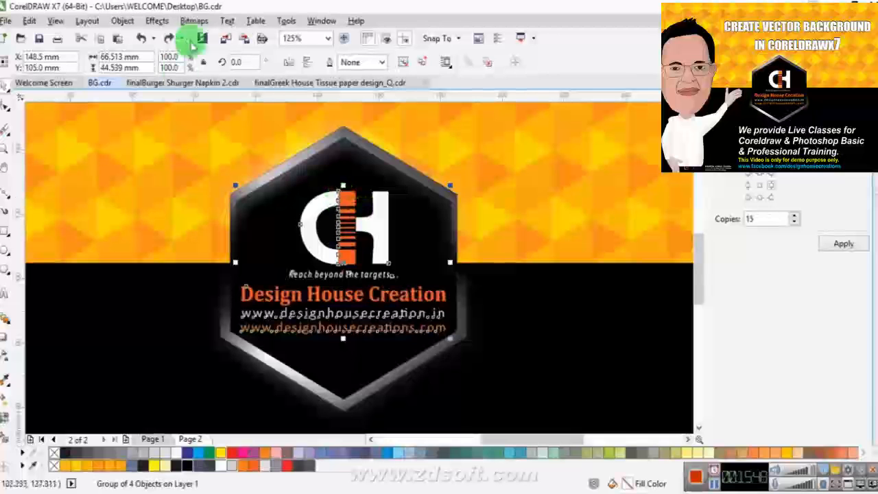
# Convert a copy of the logo to a 300 dpi CMYK bitmap with anti-aliasing and a transparent background.
pyautogui.click(193, 21)
pyautogui.click(229, 32)
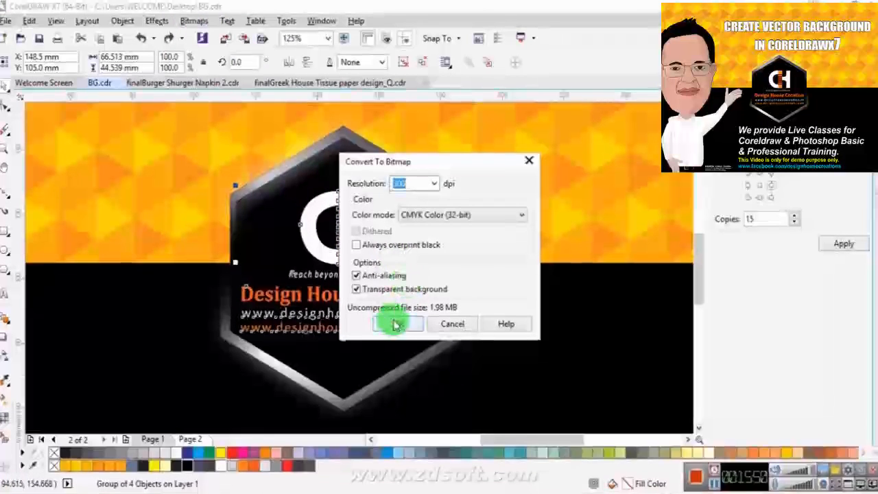
pyautogui.click(395, 321)
# Apply a Gaussian Blur with a radius of 17 pixels to the logo bitmap.
pyautogui.scroll(3, 363, 294)
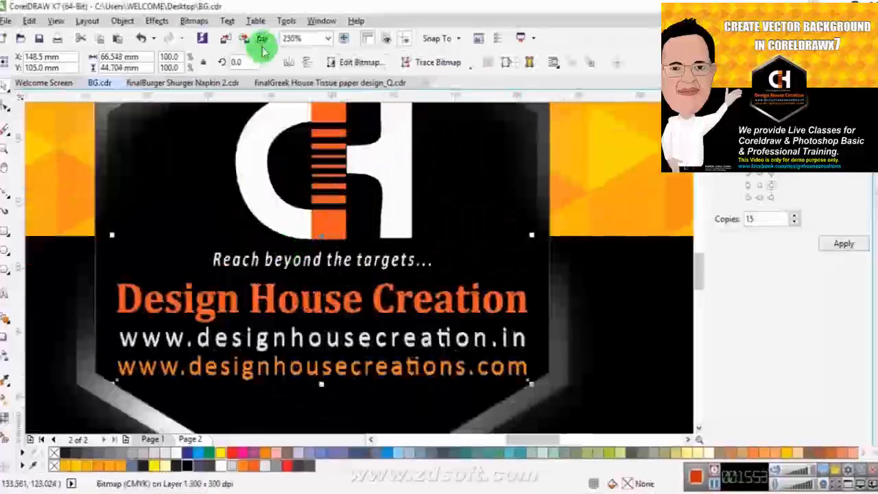
pyautogui.click(193, 20)
pyautogui.moveTo(260, 308)
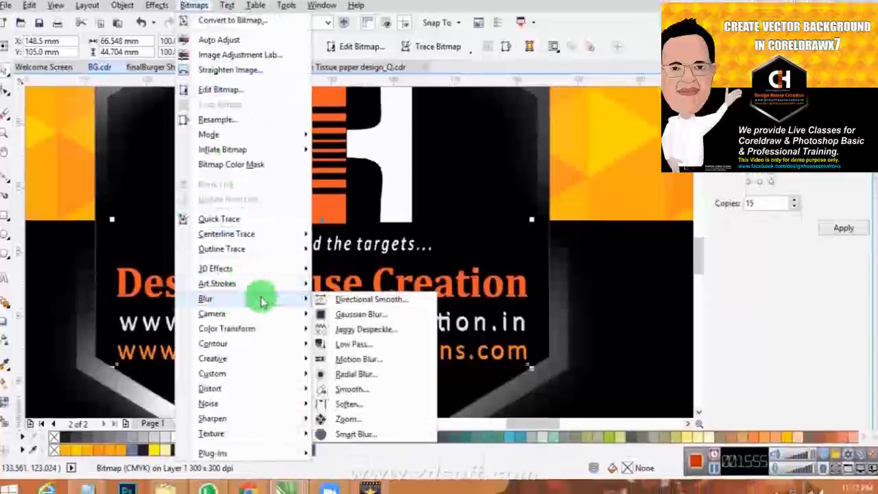
pyautogui.click(345, 303)
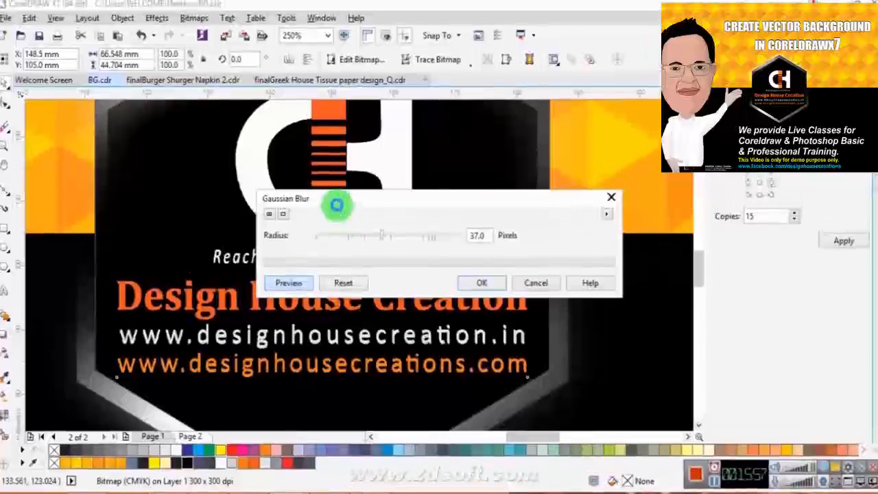
pyautogui.click(368, 239)
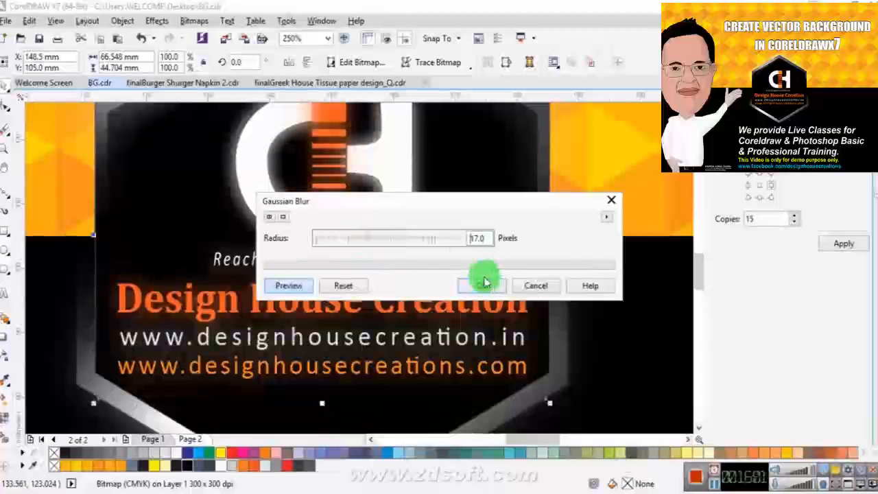
pyautogui.click(484, 281)
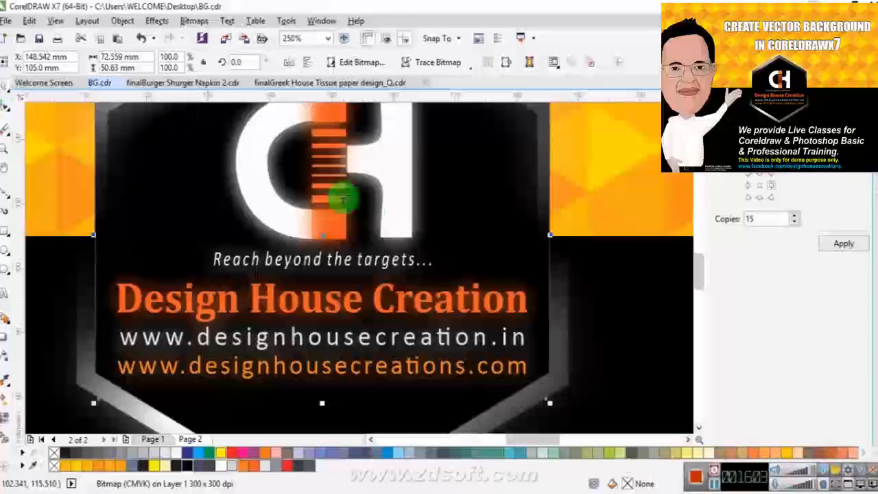
# Try the Screen merge mode on the logo's glow bitmap, and settle on Add.
pyautogui.click(7, 347)
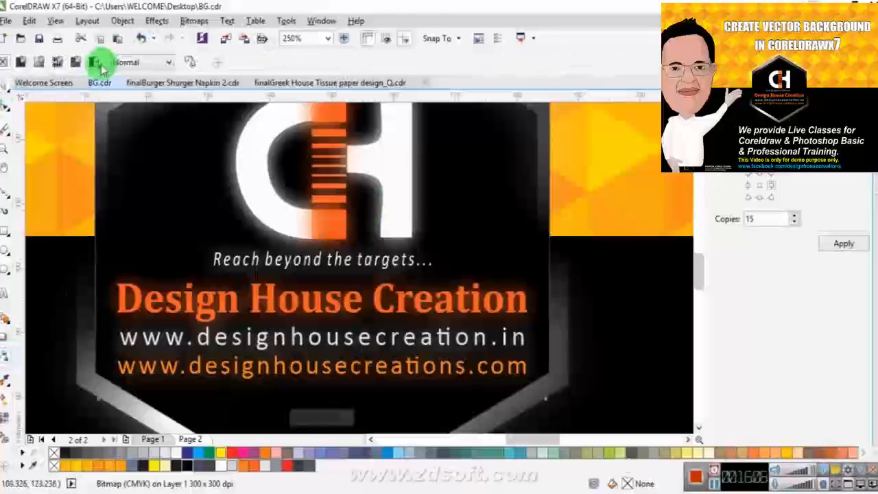
pyautogui.click(123, 62)
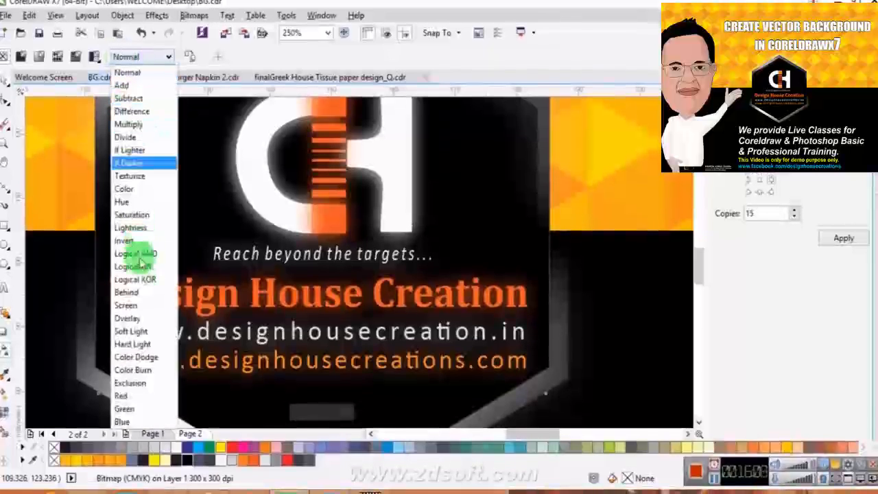
pyautogui.click(127, 304)
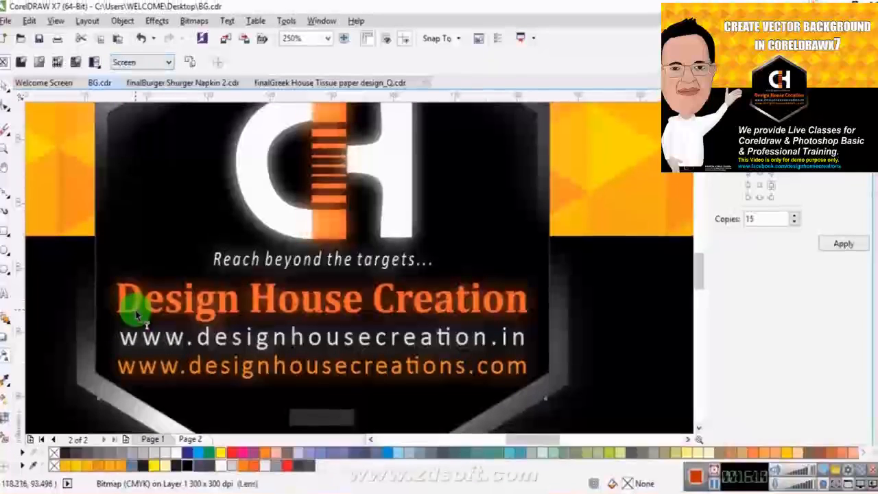
pyautogui.click(157, 62)
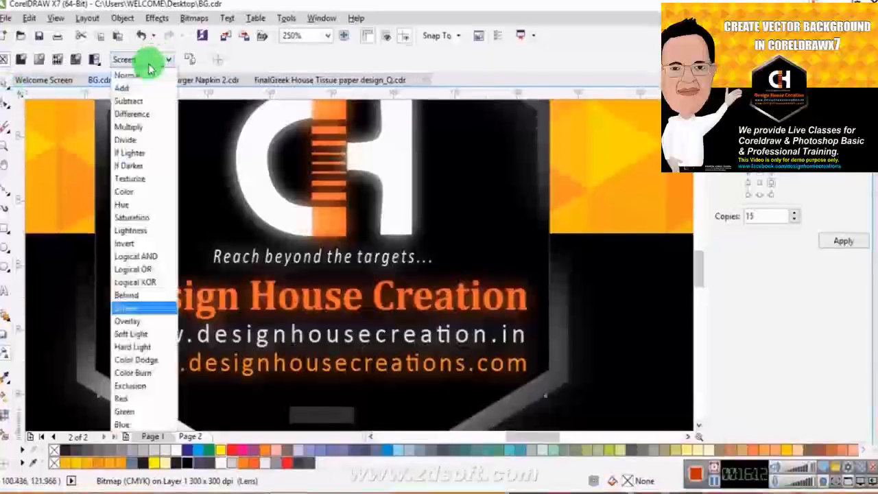
pyautogui.click(136, 90)
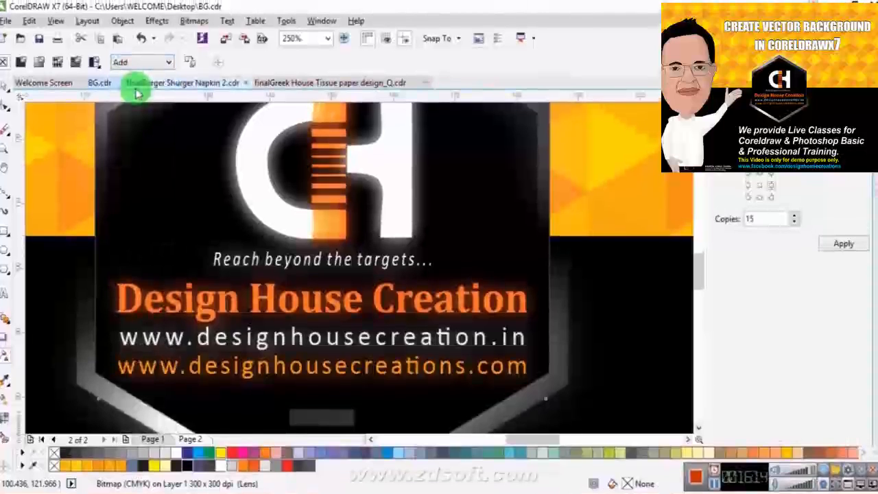
pyautogui.click(6, 86)
pyautogui.click(295, 180)
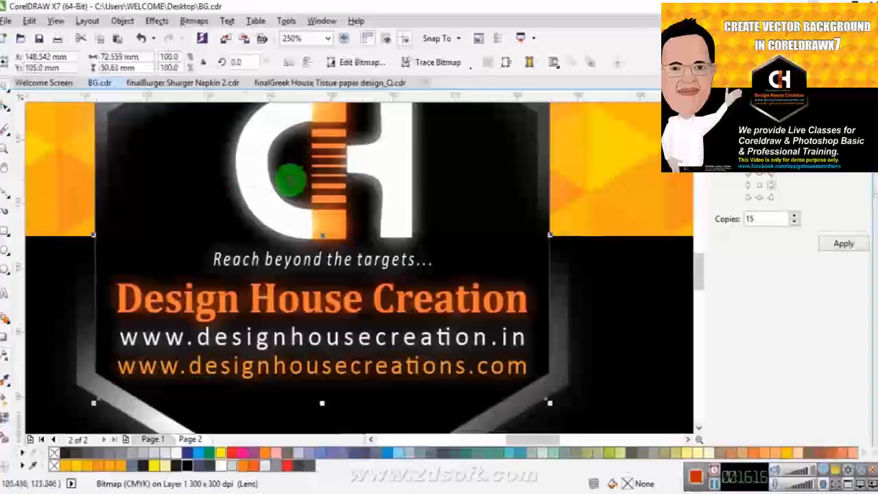
# Select all the background and badge artwork on page 2 and group it.
pyautogui.scroll(-3, 314, 197)
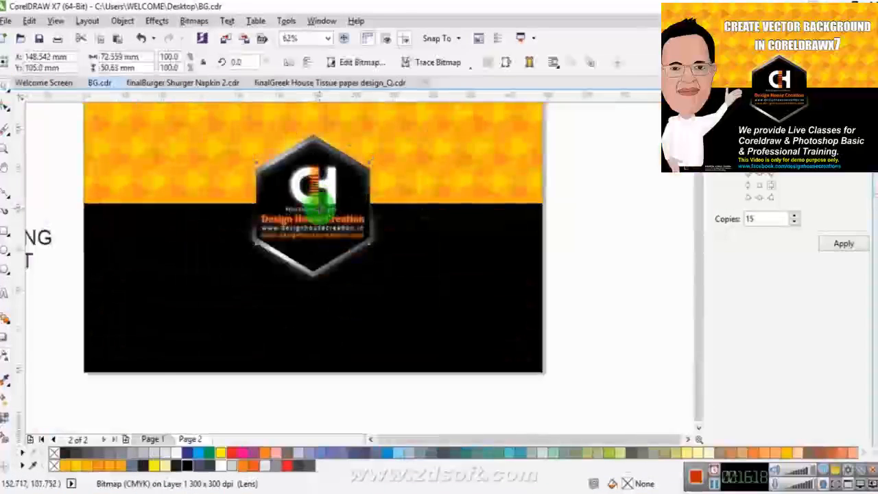
pyautogui.moveTo(190, 125); pyautogui.dragTo(468, 288)
pyautogui.hotkey('ctrl', 'g')
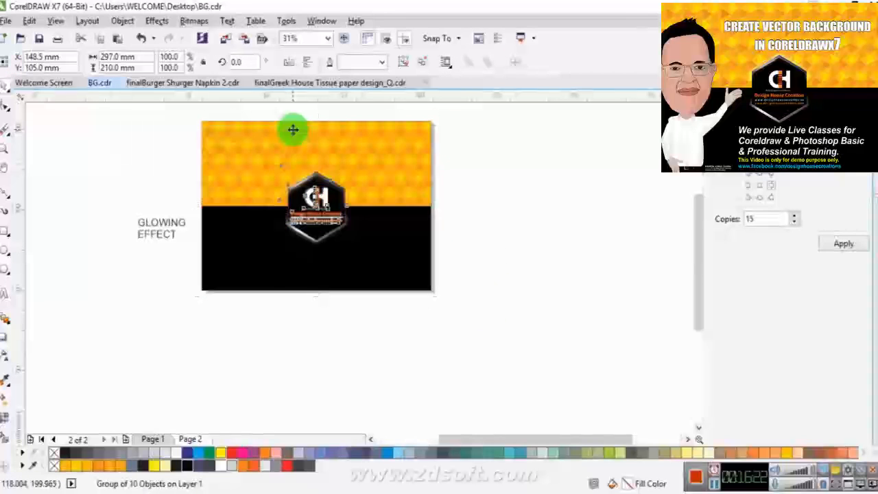
# Place the word "finish" in Calibri at about 56 pt above the badge, and delete it again.
pyautogui.scroll(1, 297, 146)
pyautogui.click(5, 296)
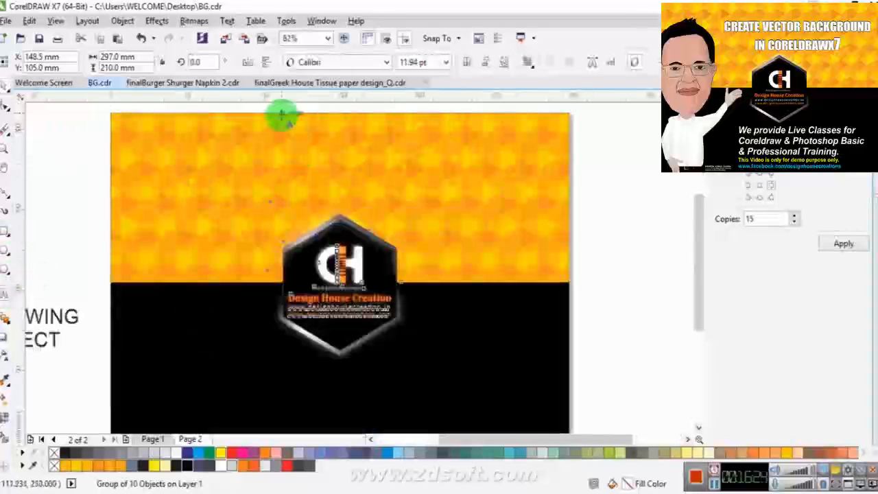
pyautogui.click(313, 112)
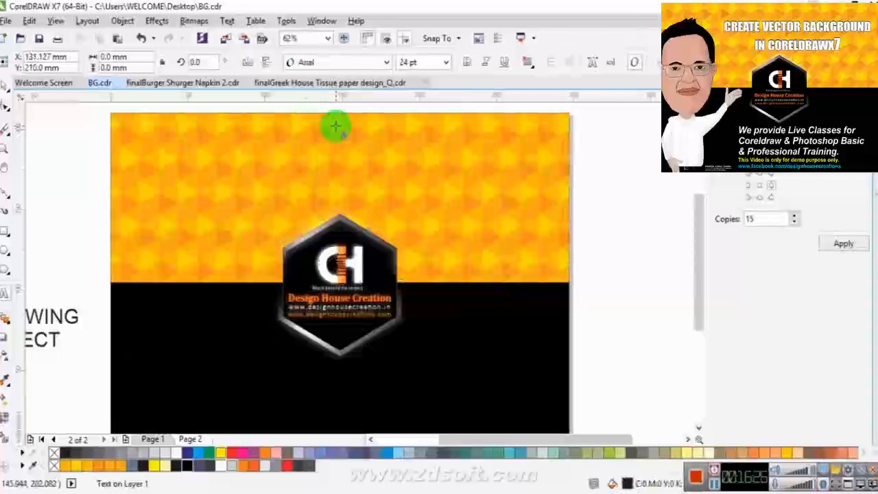
pyautogui.write('Chish')
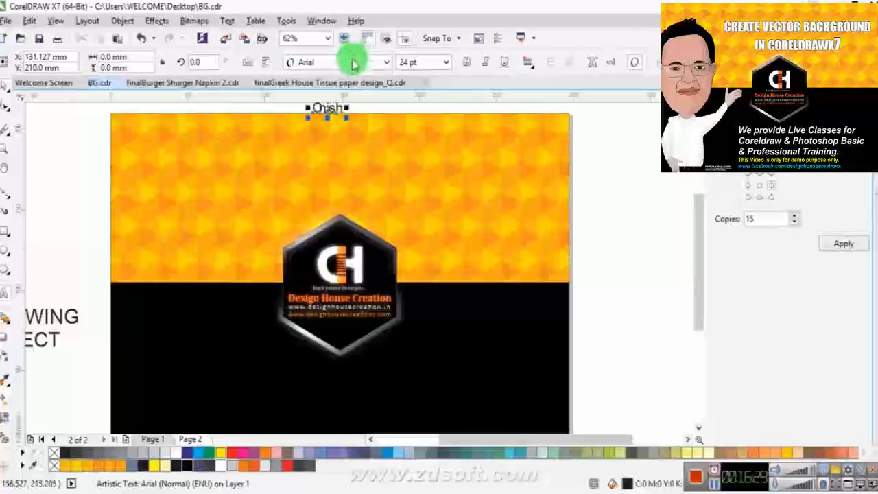
pyautogui.click(353, 63)
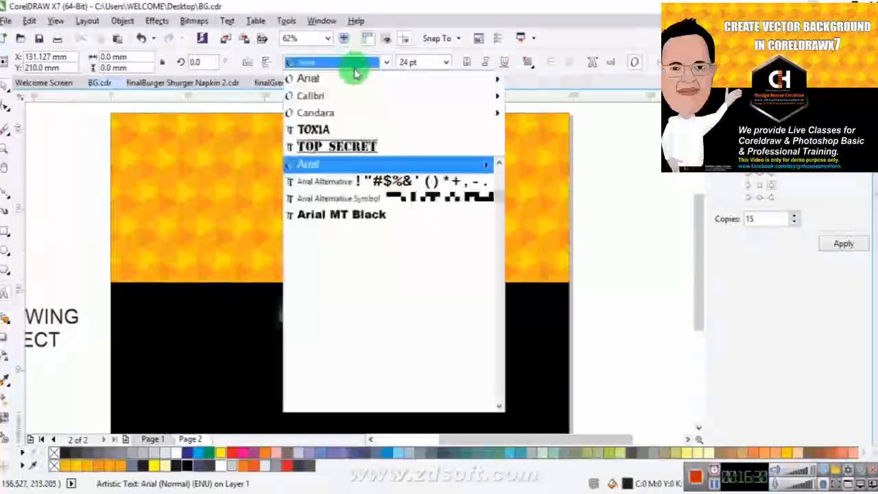
pyautogui.click(330, 94)
pyautogui.moveTo(348, 117); pyautogui.dragTo(334, 180)
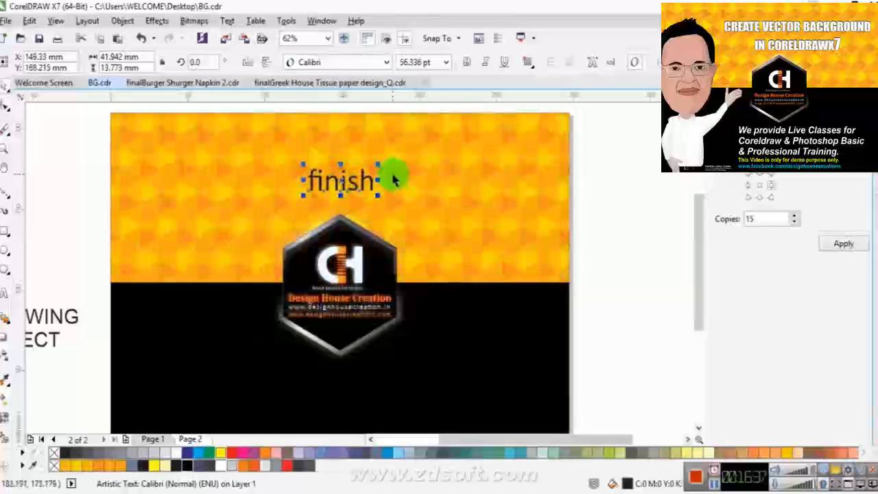
pyautogui.press('Delete')
# Inspect the badge's glowing logo and metallic rims up close.
pyautogui.moveTo(296, 266); pyautogui.dragTo(413, 358)
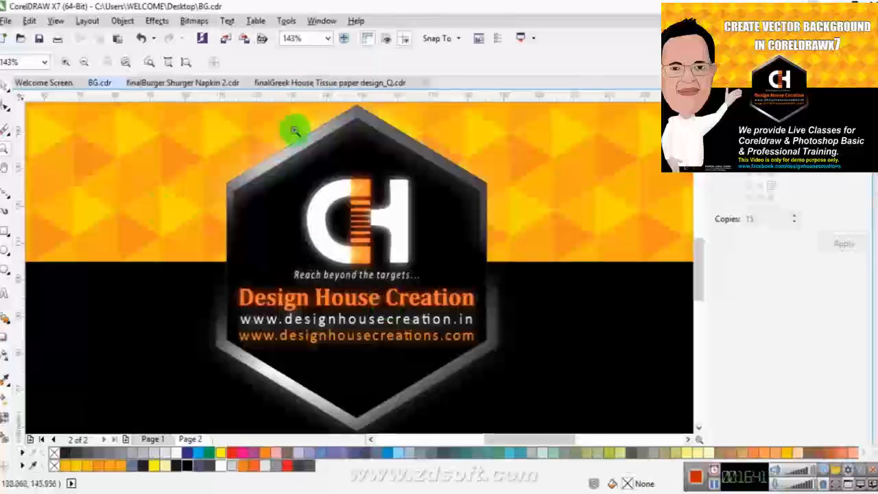
pyautogui.rightClick(215, 240)
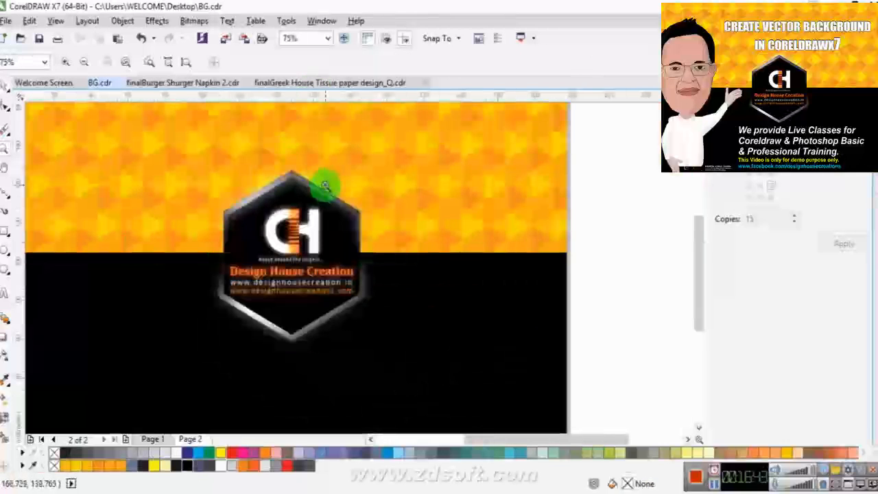
pyautogui.click(329, 188)
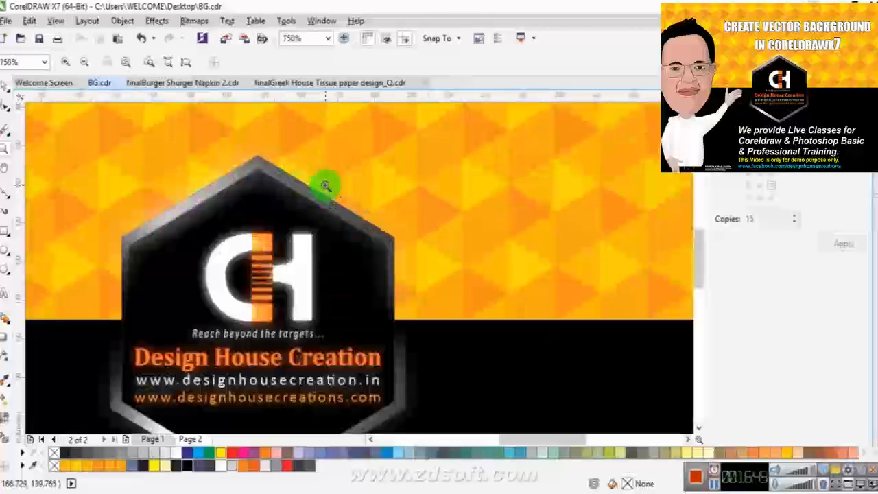